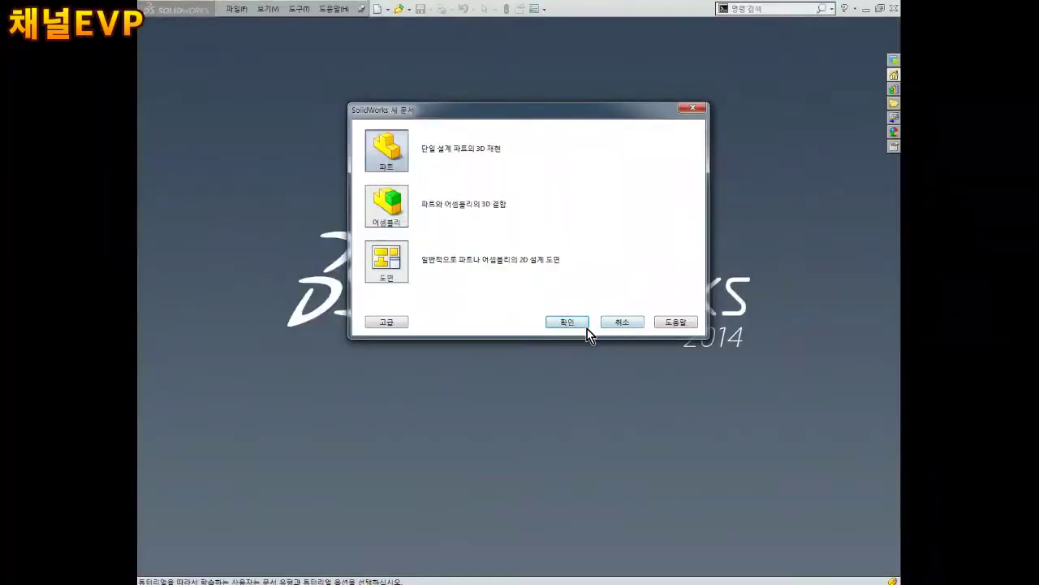
# Create a new blank part document, 파트1
pyautogui.click(578, 323)
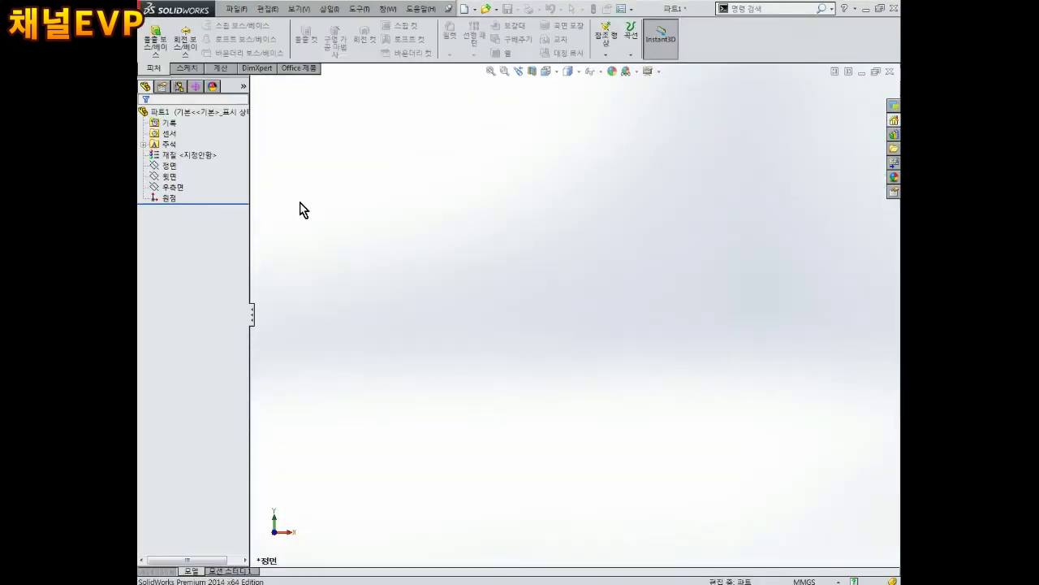
# Start a sketch on the Front Plane and draw a circle centred on the origin
pyautogui.click(168, 165)
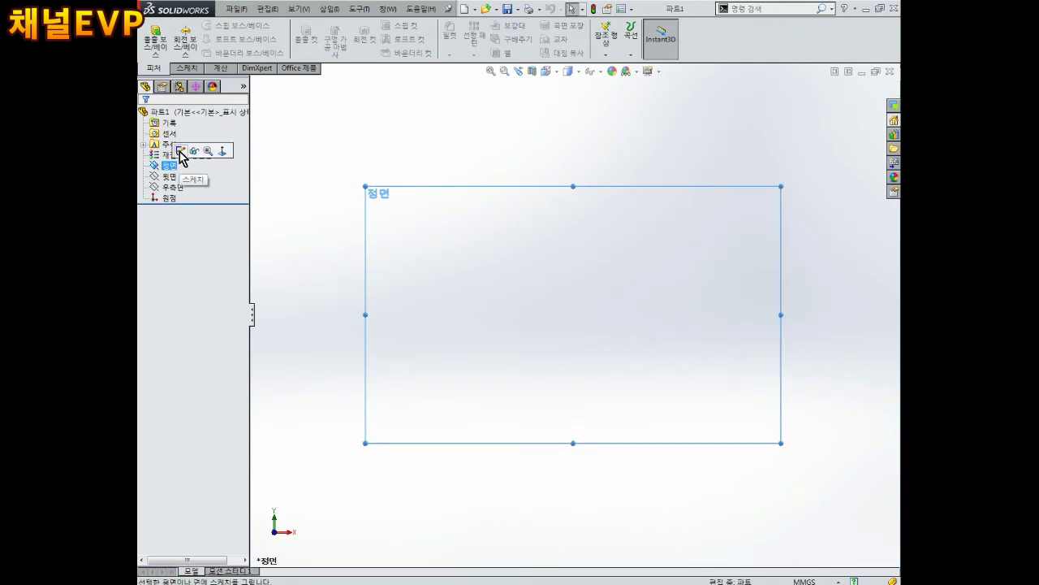
pyautogui.click(183, 154)
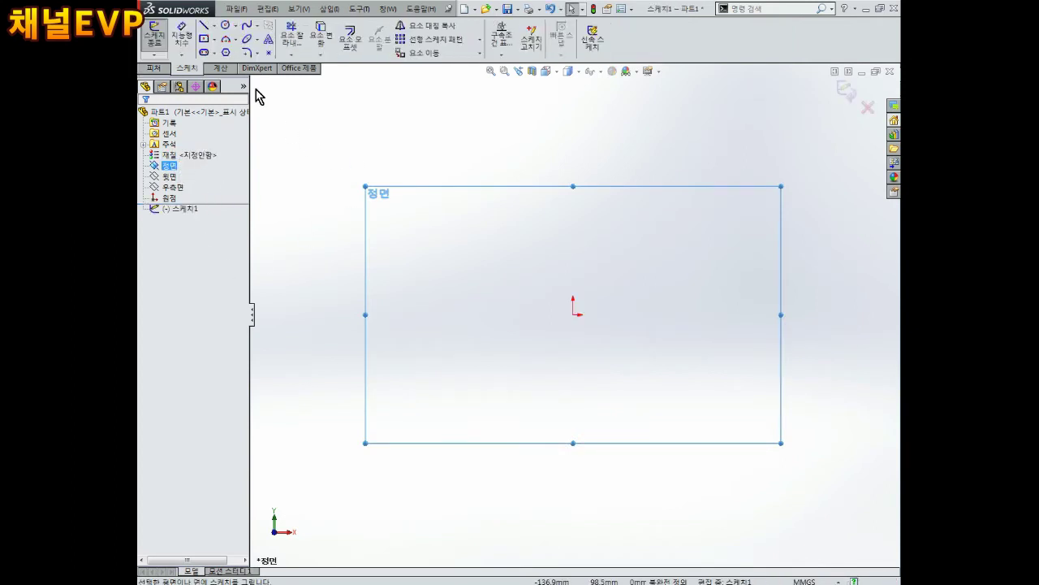
pyautogui.click(225, 25)
pyautogui.click(573, 313)
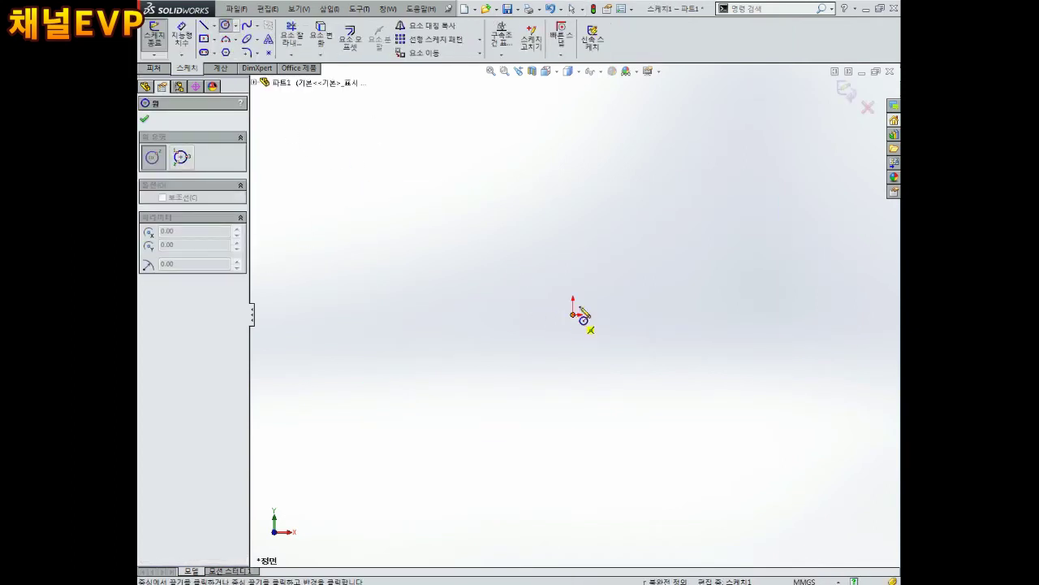
pyautogui.click(632, 253)
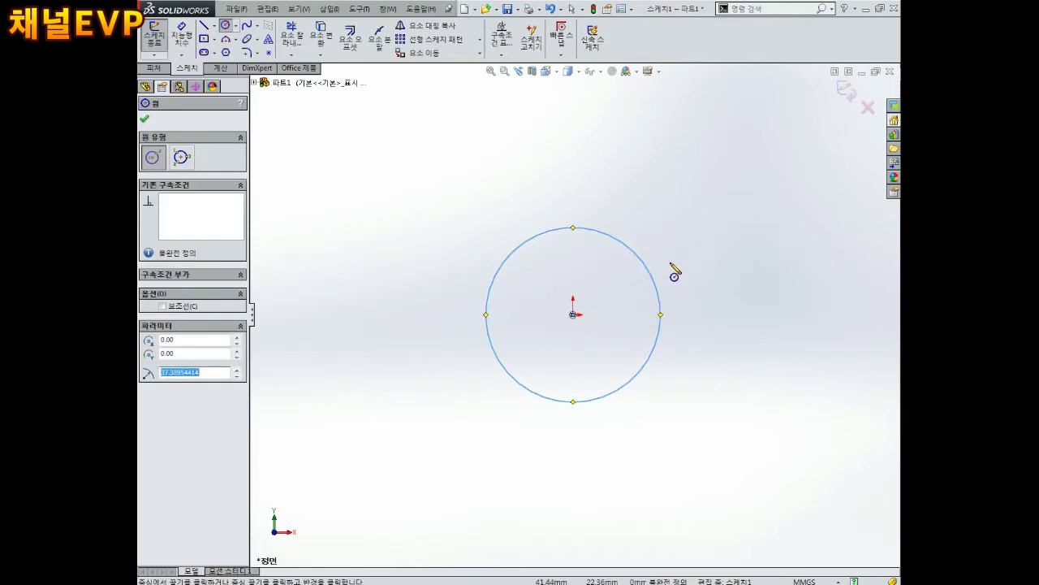
pyautogui.press('Escape')
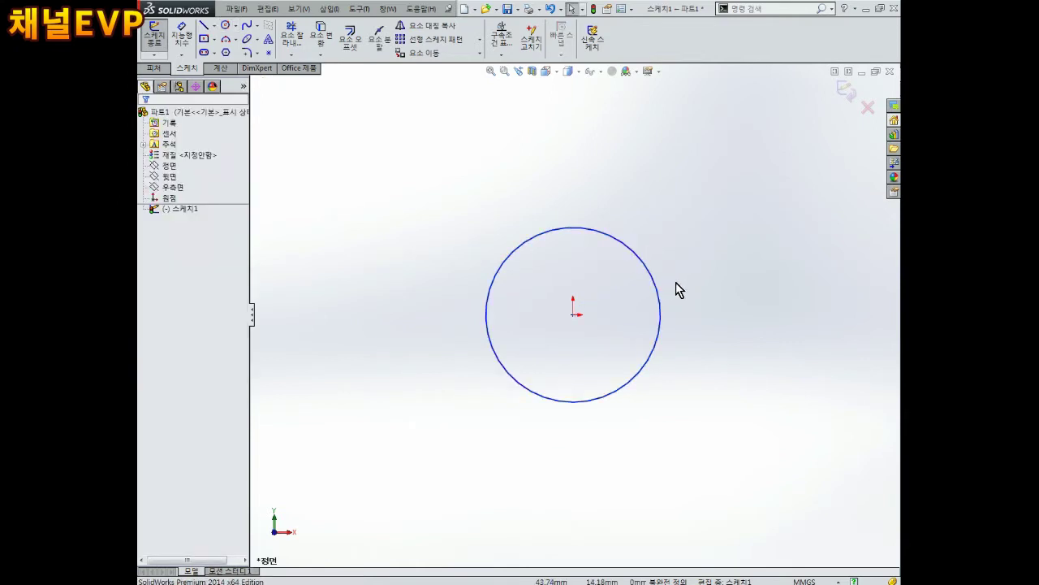
# Dimension the circle's diameter to 25 mm and move the dimension beside it
pyautogui.moveTo(689, 299); pyautogui.dragTo(689, 241, button='right')
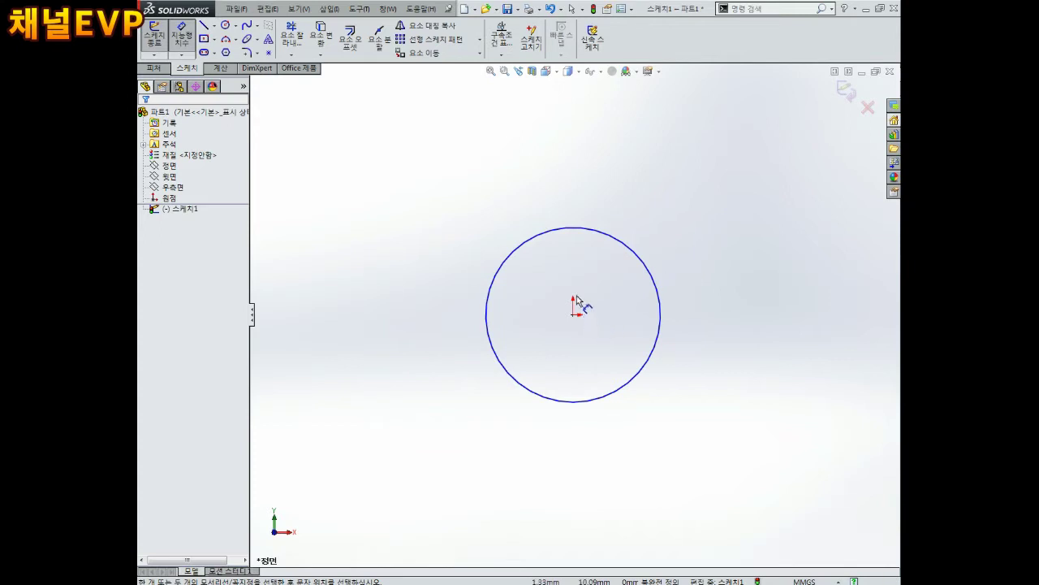
pyautogui.click(652, 264)
pyautogui.click(710, 235)
pyautogui.write('25')
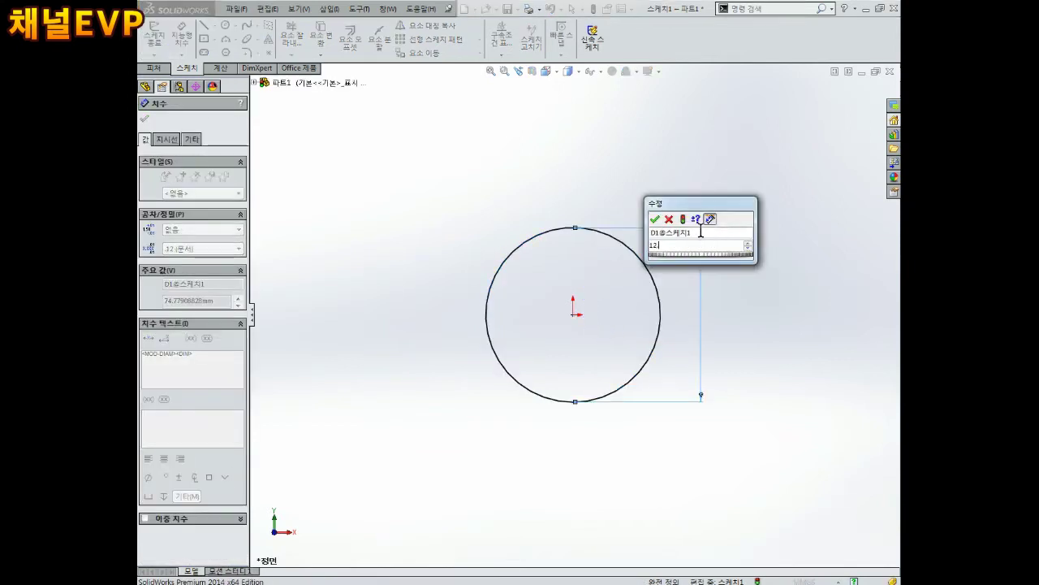
pyautogui.press('Return')
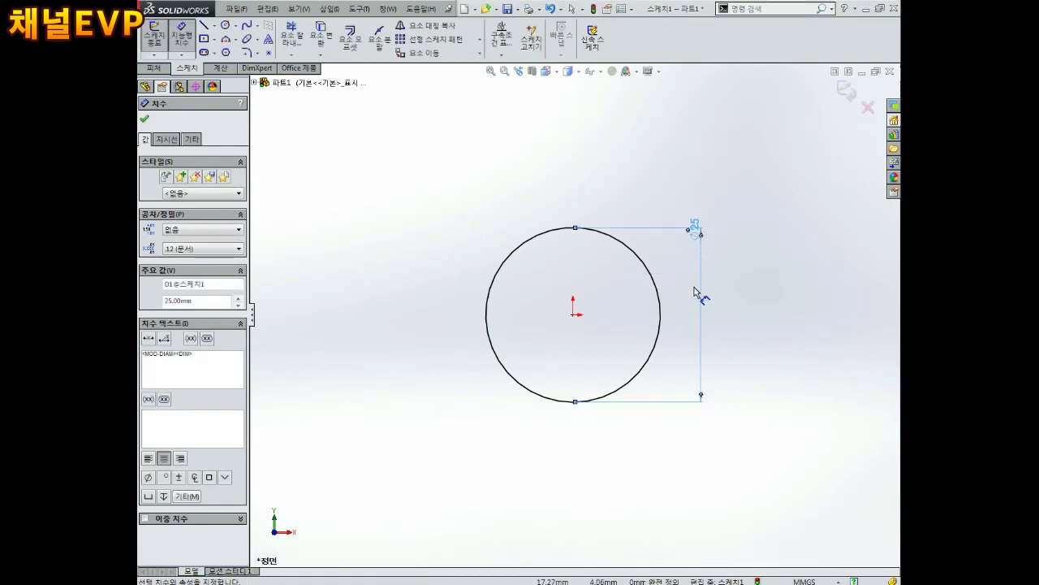
pyautogui.press('Escape')
pyautogui.moveTo(696, 229); pyautogui.dragTo(725, 322)
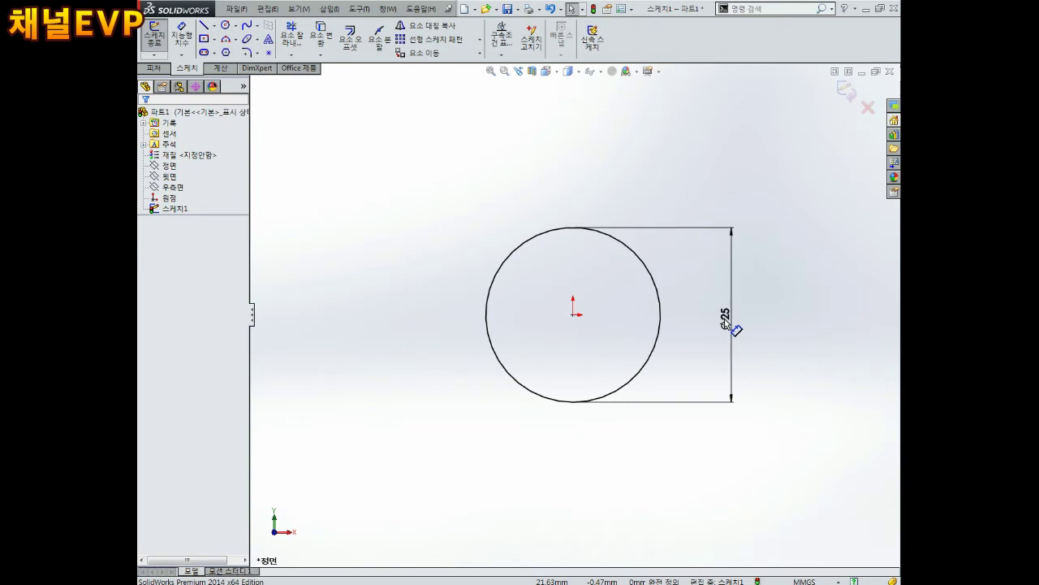
# Return to the normal view and exit the finished Ø25 sketch
pyautogui.moveTo(682, 309); pyautogui.dragTo(728, 332, button='middle')
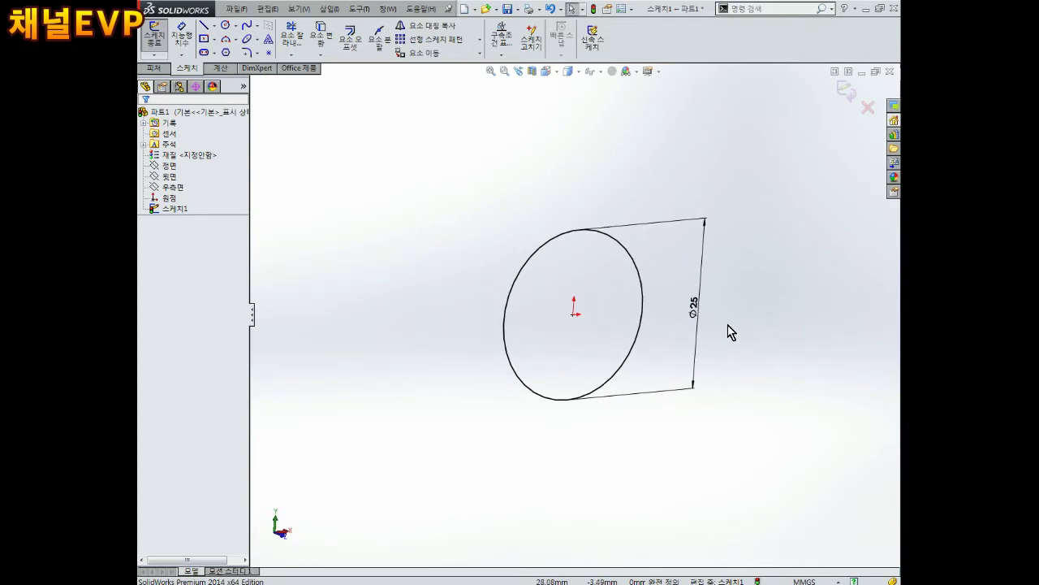
pyautogui.hotkey('ctrl', '8')
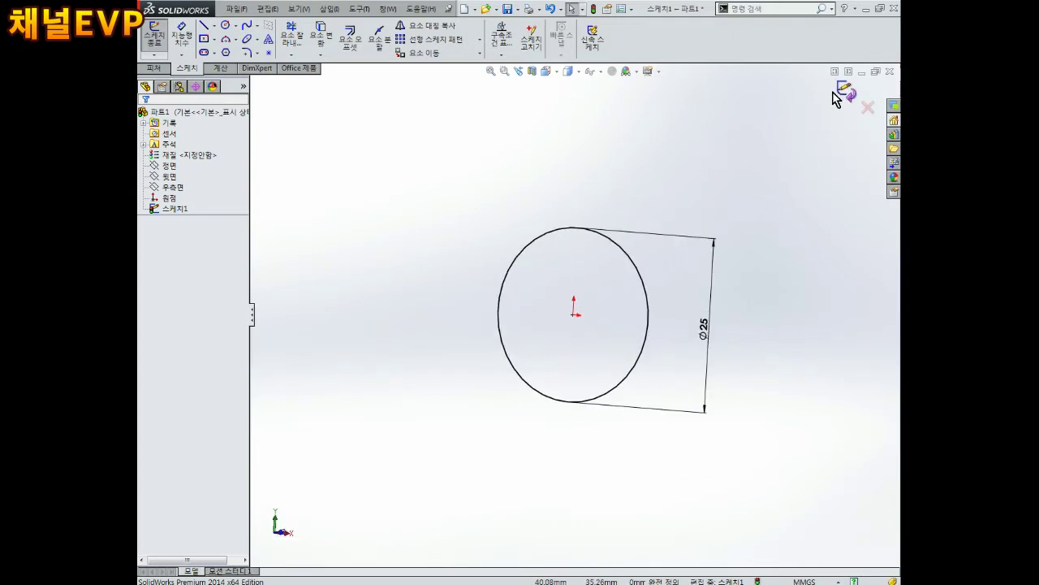
pyautogui.click(843, 89)
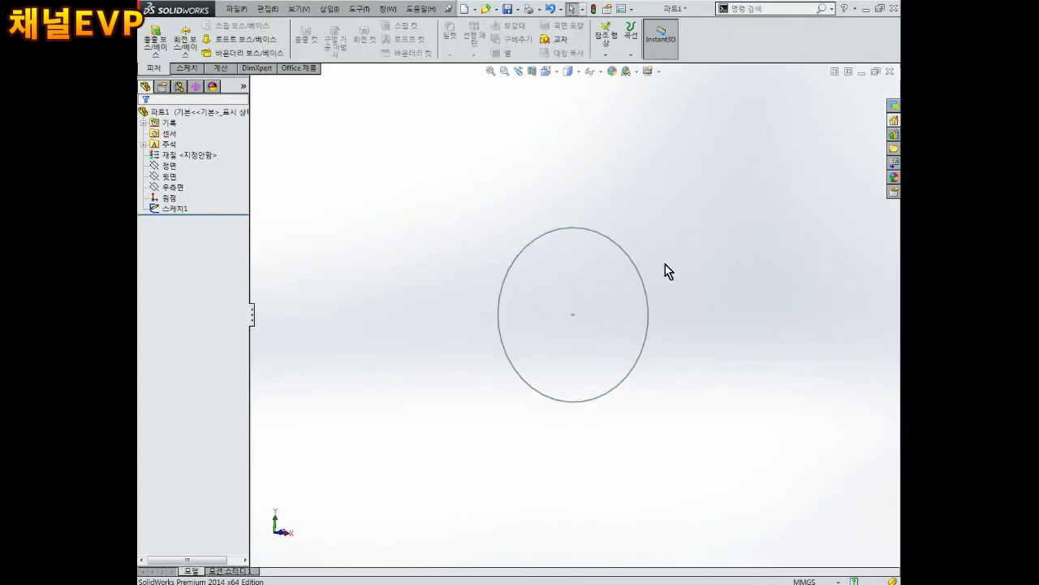
# Start a Helix and Spiral curve based on the Ø25 circle sketch
pyautogui.moveTo(555, 366)
pyautogui.mouseDown(button='middle')
pyautogui.moveTo(571, 288)
pyautogui.moveTo(720, 333)
pyautogui.mouseUp(button='middle')
pyautogui.scroll(2, 573, 292)
pyautogui.scroll(-2, 576, 300)
pyautogui.scroll(-2, 577, 303)
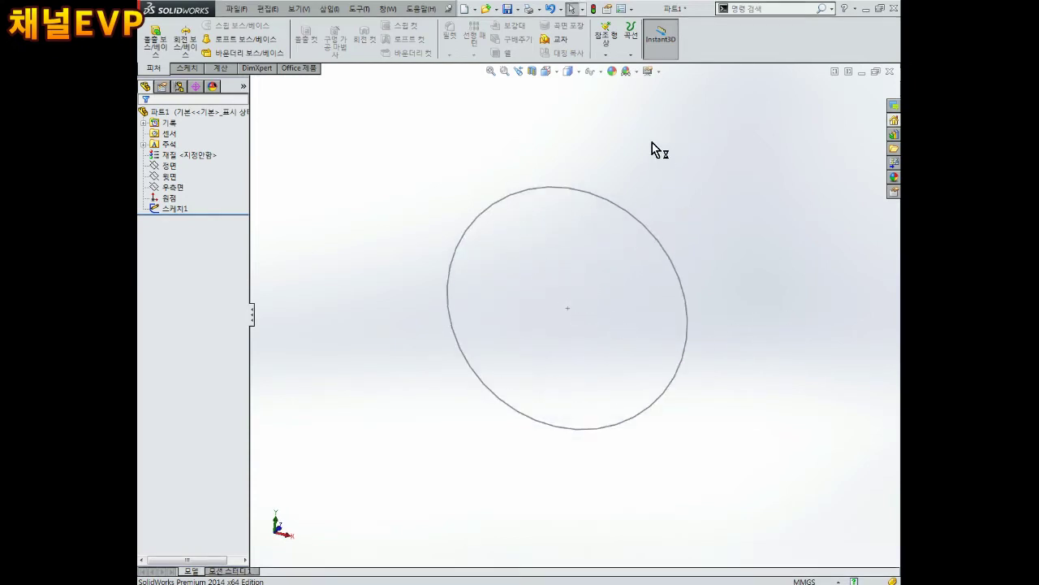
pyautogui.click(631, 55)
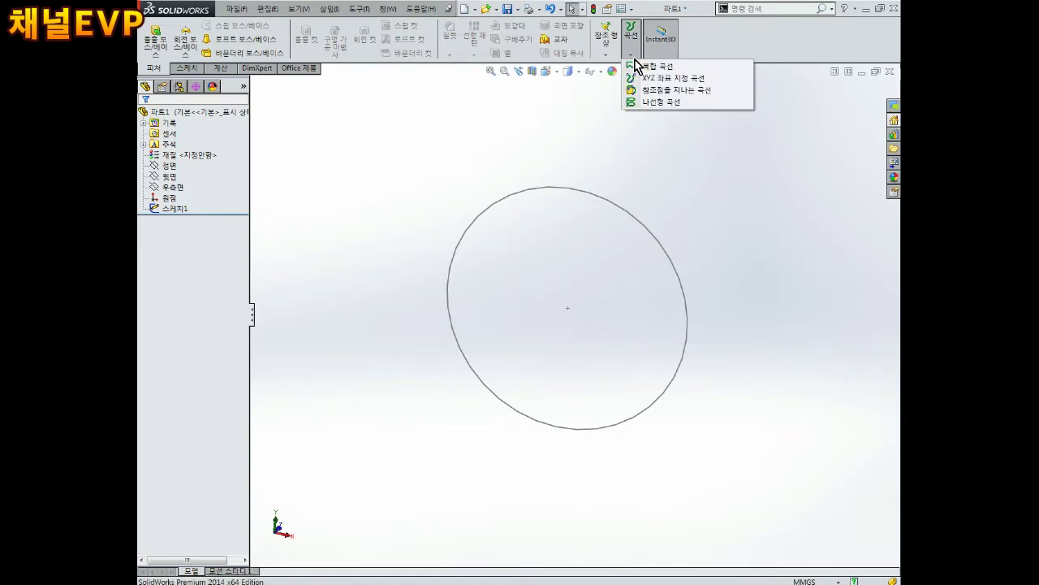
pyautogui.click(654, 103)
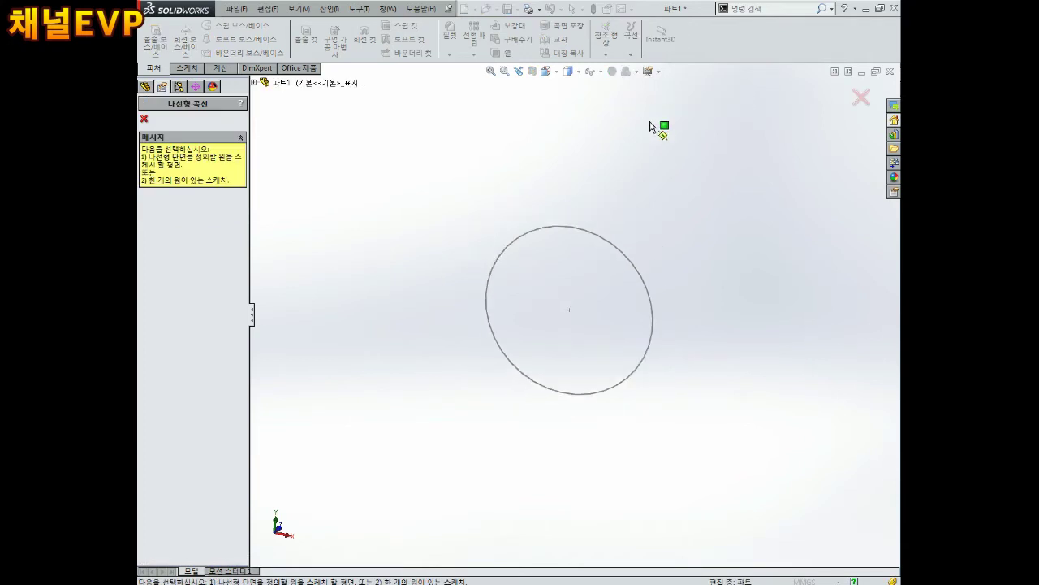
pyautogui.click(621, 252)
# Define the helix by height and revolution, with a 50 mm height
pyautogui.moveTo(591, 345)
pyautogui.mouseDown(button='middle')
pyautogui.moveTo(638, 308)
pyautogui.moveTo(699, 382)
pyautogui.moveTo(744, 378)
pyautogui.moveTo(703, 357)
pyautogui.mouseUp(button='middle')
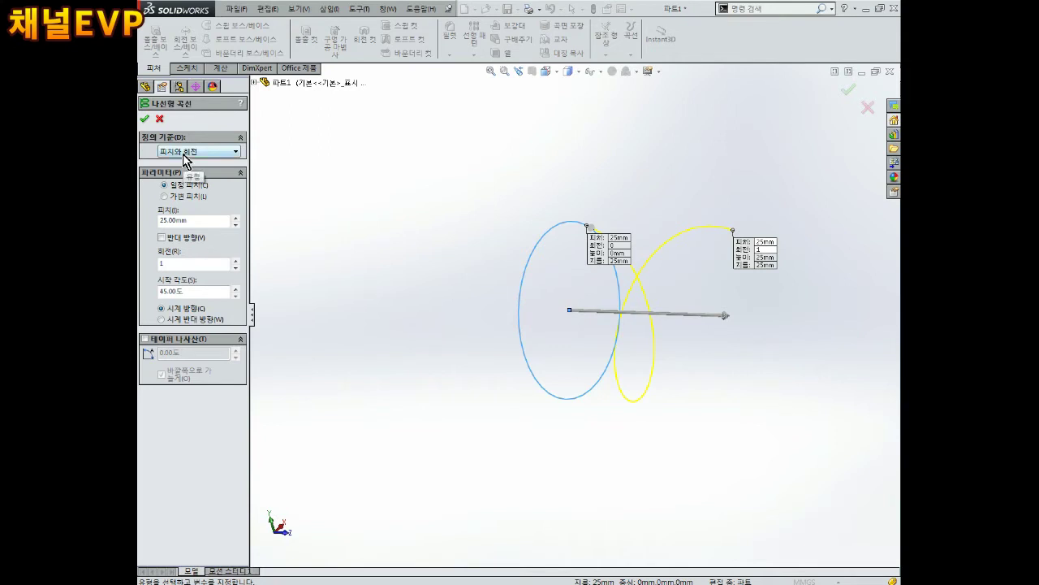
pyautogui.click(190, 155)
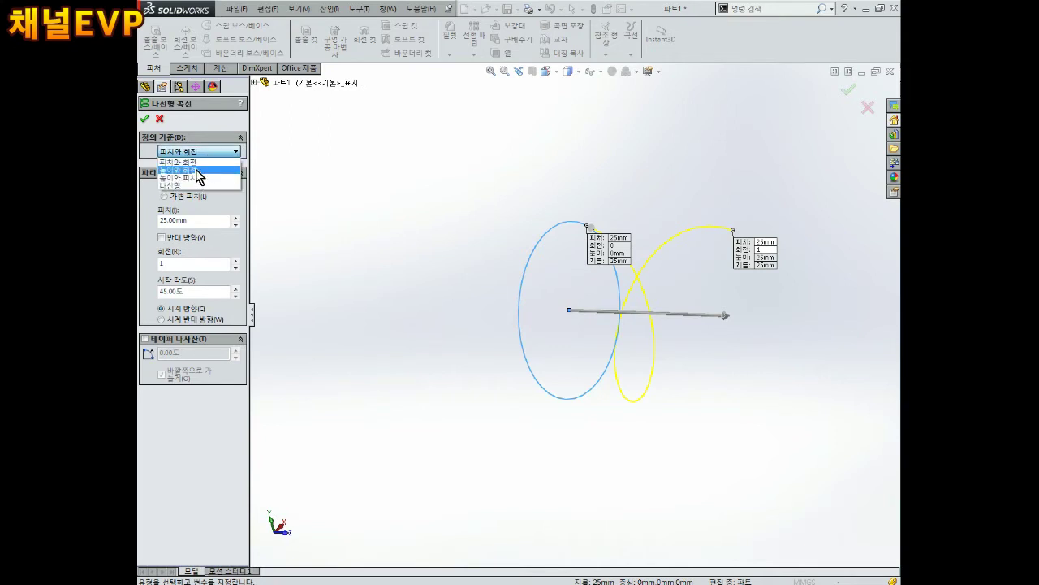
pyautogui.click(192, 169)
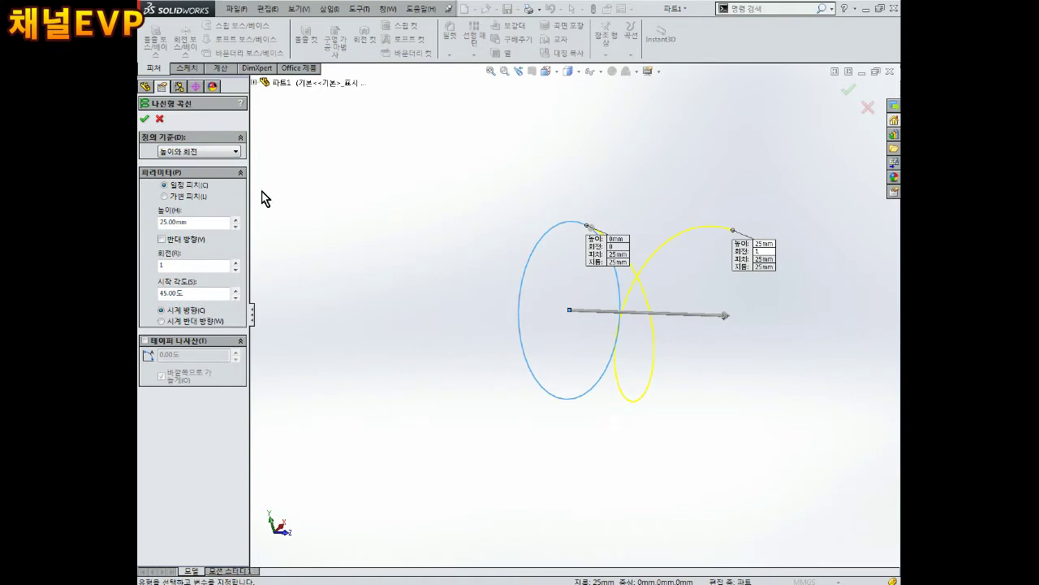
pyautogui.doubleClick(207, 217)
pyautogui.write('50')
pyautogui.scroll(2, 456, 307)
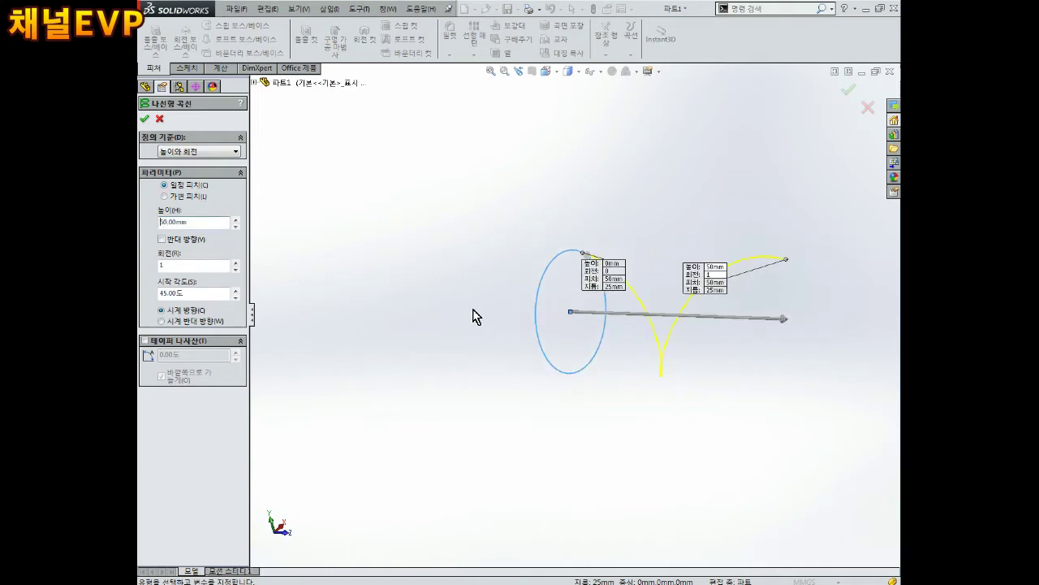
pyautogui.moveTo(498, 307); pyautogui.dragTo(527, 394, button='middle')
pyautogui.moveTo(564, 347); pyautogui.dragTo(524, 306, button='middle')
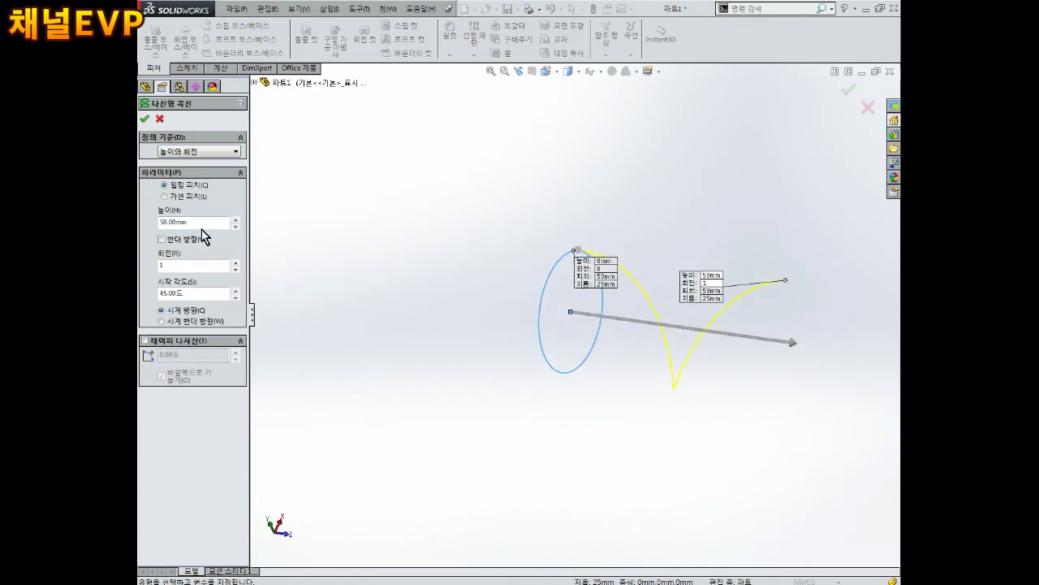
pyautogui.moveTo(191, 221); pyautogui.dragTo(138, 222)
# Set 3 revolutions and a 0° start angle, then confirm the helix
pyautogui.moveTo(185, 265); pyautogui.dragTo(140, 285)
pyautogui.write('3')
pyautogui.moveTo(799, 333); pyautogui.dragTo(812, 360, button='middle')
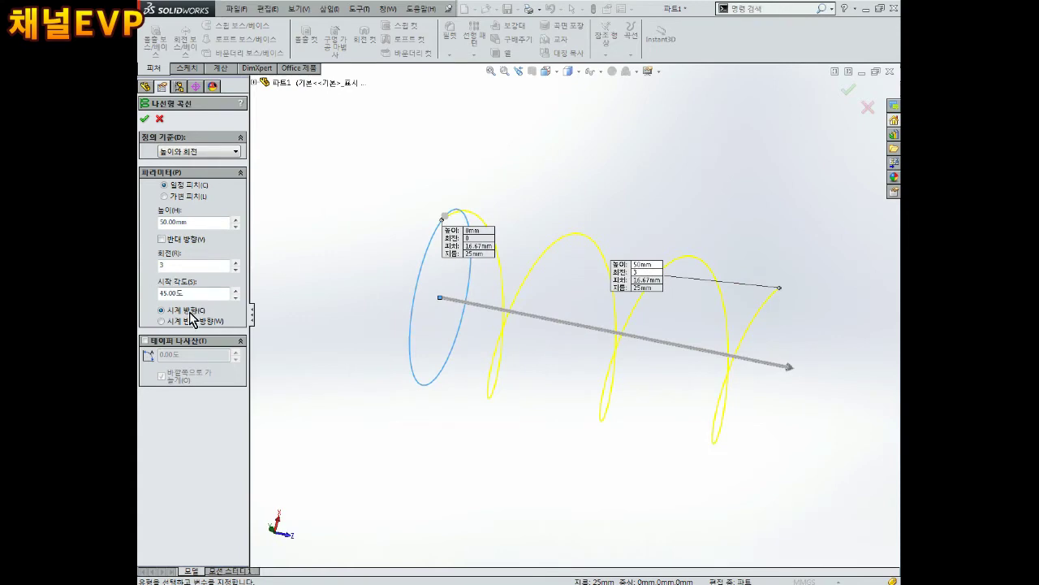
pyautogui.doubleClick(204, 293)
pyautogui.write('0')
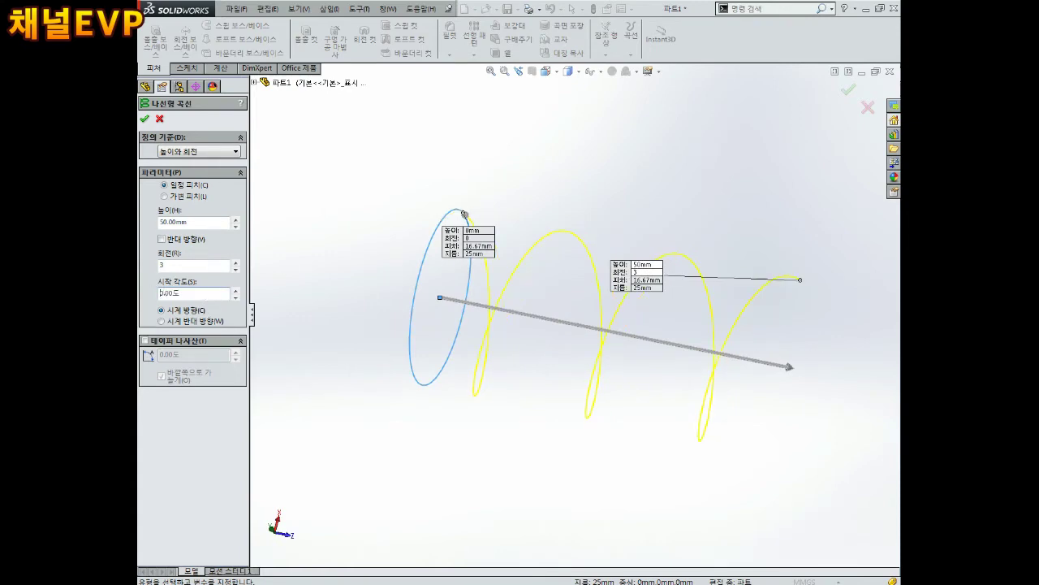
pyautogui.moveTo(559, 220)
pyautogui.mouseDown(button='middle')
pyautogui.moveTo(554, 267)
pyautogui.moveTo(487, 279)
pyautogui.moveTo(457, 222)
pyautogui.moveTo(522, 276)
pyautogui.moveTo(541, 202)
pyautogui.moveTo(478, 207)
pyautogui.moveTo(476, 235)
pyautogui.moveTo(531, 223)
pyautogui.moveTo(547, 230)
pyautogui.mouseUp(button='middle')
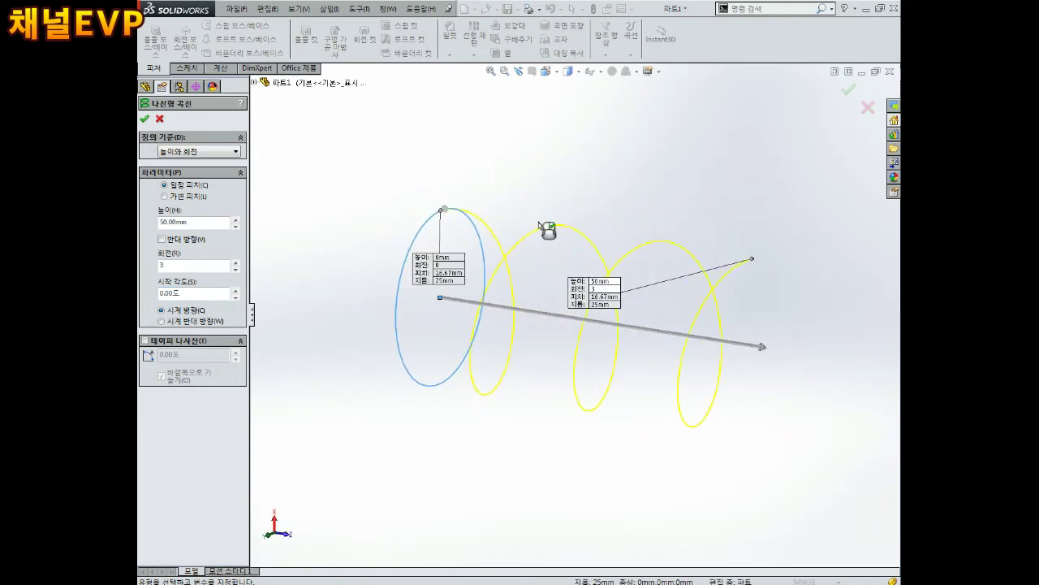
pyautogui.moveTo(695, 298)
pyautogui.mouseDown(button='middle')
pyautogui.moveTo(731, 301)
pyautogui.moveTo(679, 299)
pyautogui.mouseUp(button='middle')
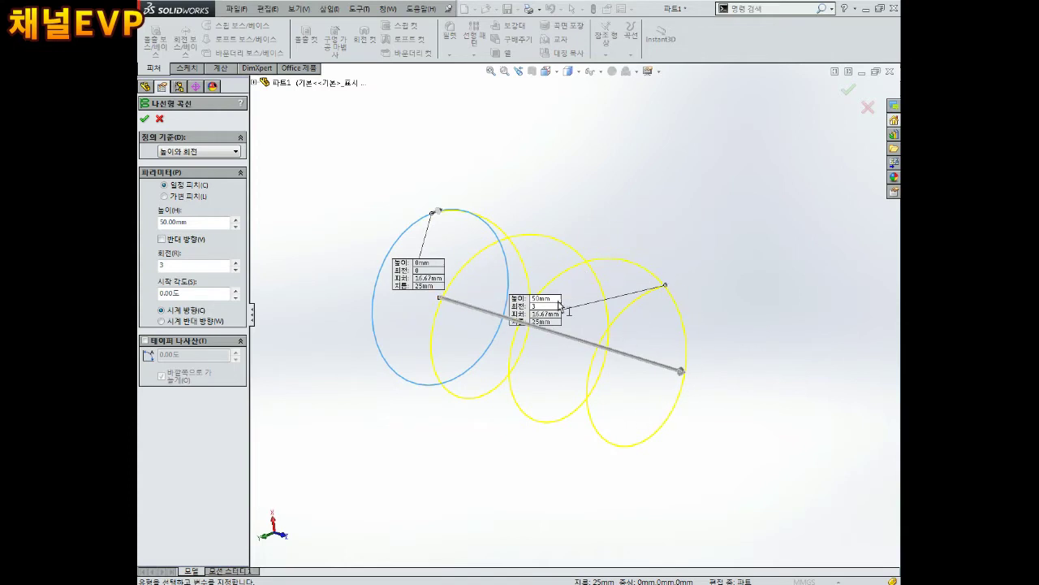
pyautogui.moveTo(654, 253)
pyautogui.mouseDown(button='middle')
pyautogui.moveTo(655, 284)
pyautogui.moveTo(635, 288)
pyautogui.moveTo(636, 303)
pyautogui.mouseUp(button='middle')
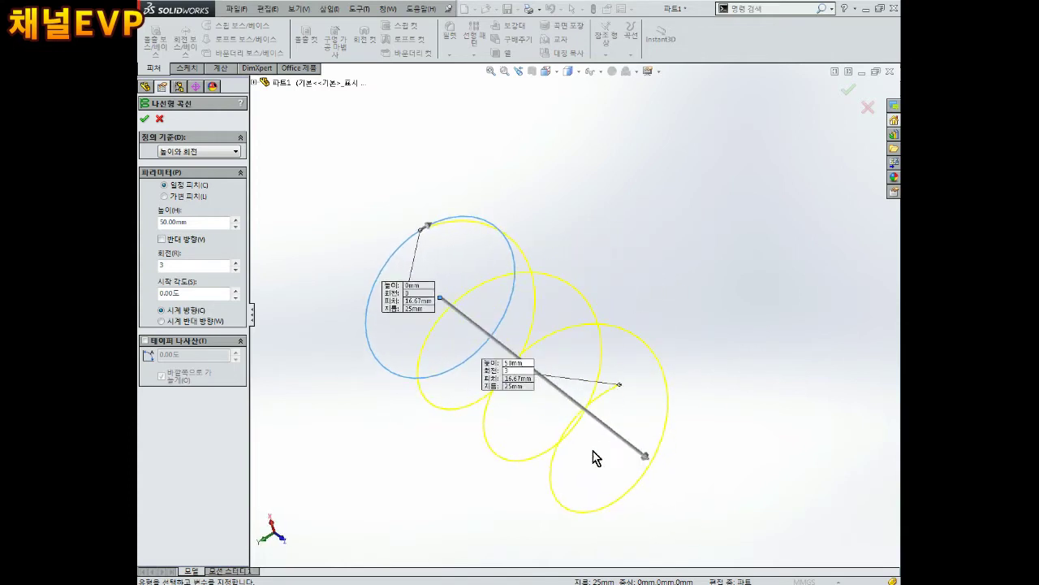
pyautogui.moveTo(598, 408)
pyautogui.mouseDown(button='middle')
pyautogui.moveTo(592, 379)
pyautogui.moveTo(523, 364)
pyautogui.mouseUp(button='middle')
pyautogui.moveTo(544, 459)
pyautogui.mouseDown(button='middle')
pyautogui.moveTo(579, 352)
pyautogui.moveTo(501, 436)
pyautogui.mouseUp(button='middle')
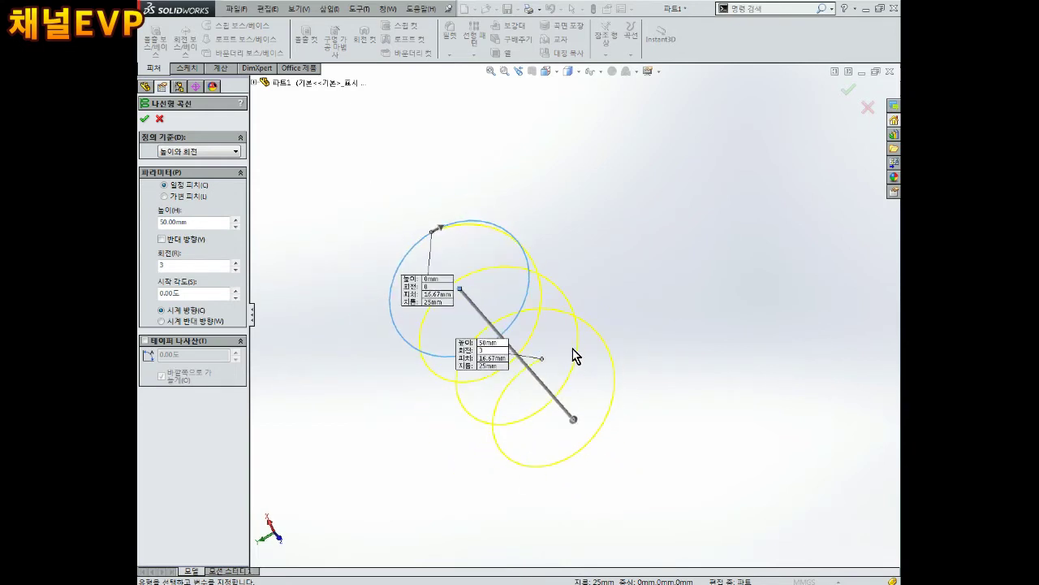
pyautogui.moveTo(579, 355); pyautogui.dragTo(582, 339, button='middle')
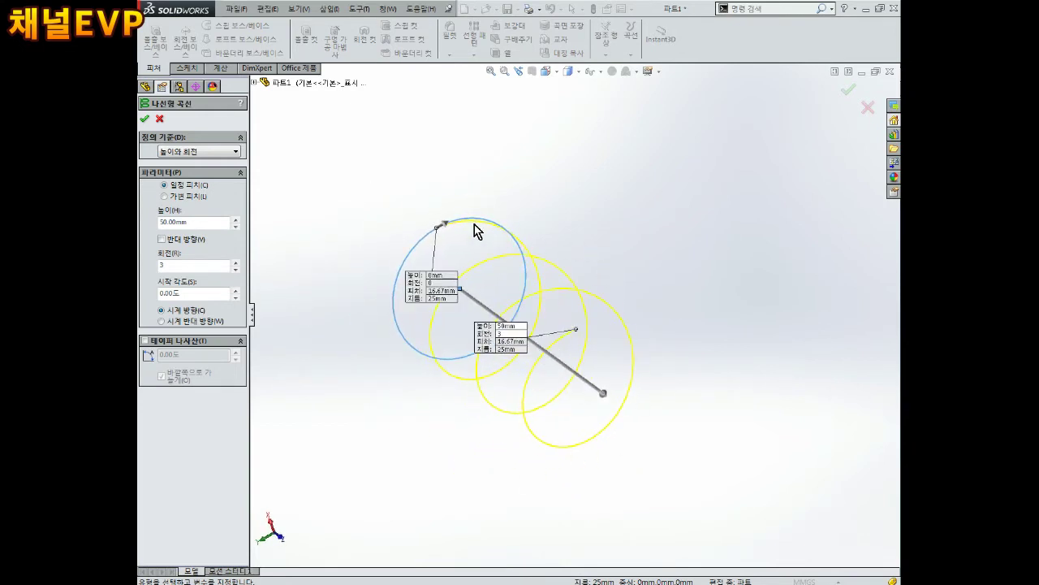
pyautogui.moveTo(440, 232)
pyautogui.mouseDown(button='middle')
pyautogui.moveTo(452, 216)
pyautogui.moveTo(445, 233)
pyautogui.mouseUp(button='middle')
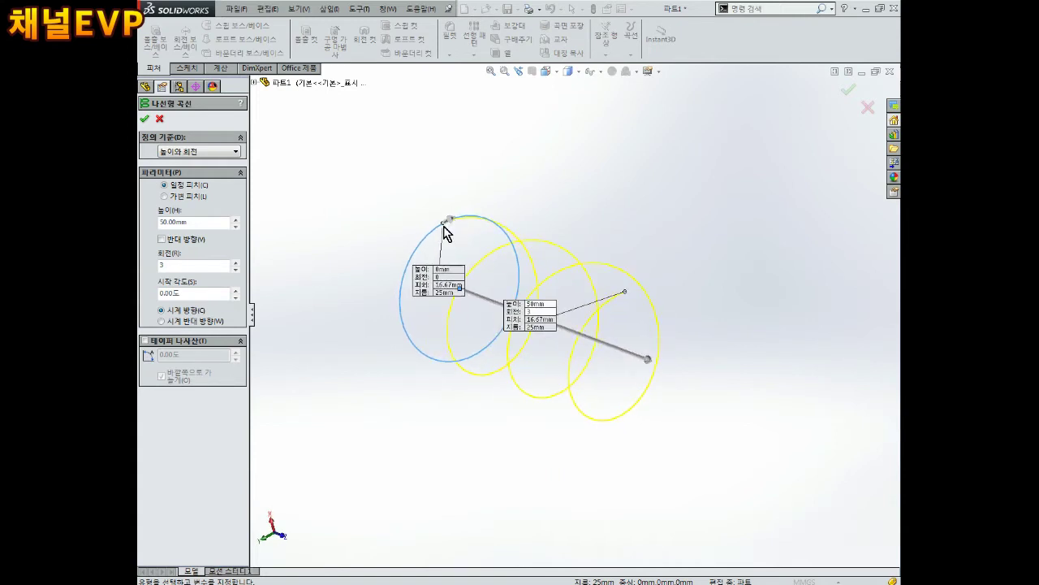
pyautogui.click(144, 120)
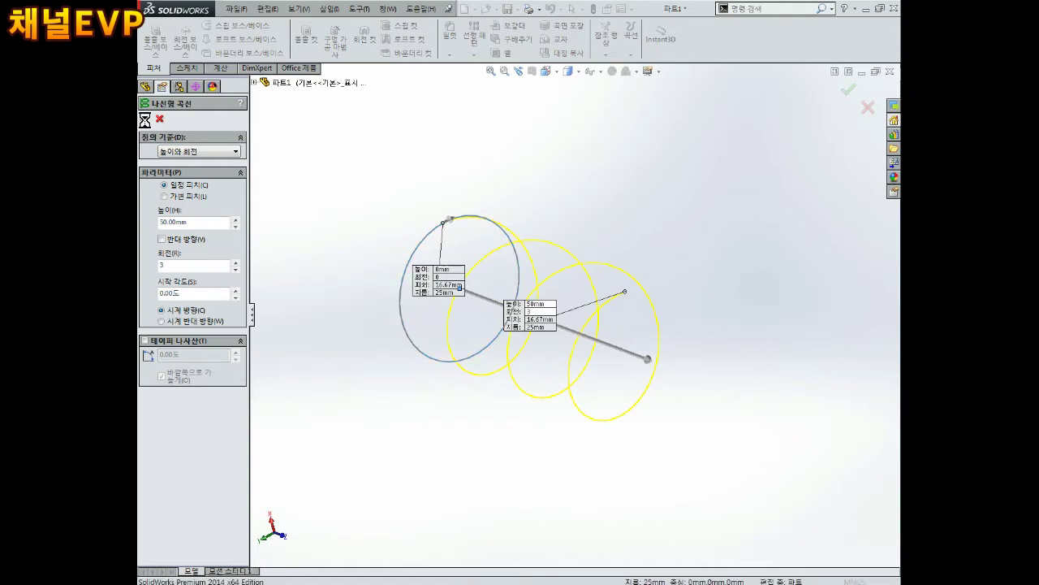
pyautogui.moveTo(525, 146)
pyautogui.mouseDown(button='middle')
pyautogui.moveTo(625, 192)
pyautogui.moveTo(657, 176)
pyautogui.moveTo(640, 263)
pyautogui.moveTo(608, 232)
pyautogui.moveTo(654, 188)
pyautogui.moveTo(656, 229)
pyautogui.moveTo(624, 188)
pyautogui.moveTo(534, 179)
pyautogui.moveTo(603, 227)
pyautogui.moveTo(599, 262)
pyautogui.moveTo(577, 236)
pyautogui.mouseUp(button='middle')
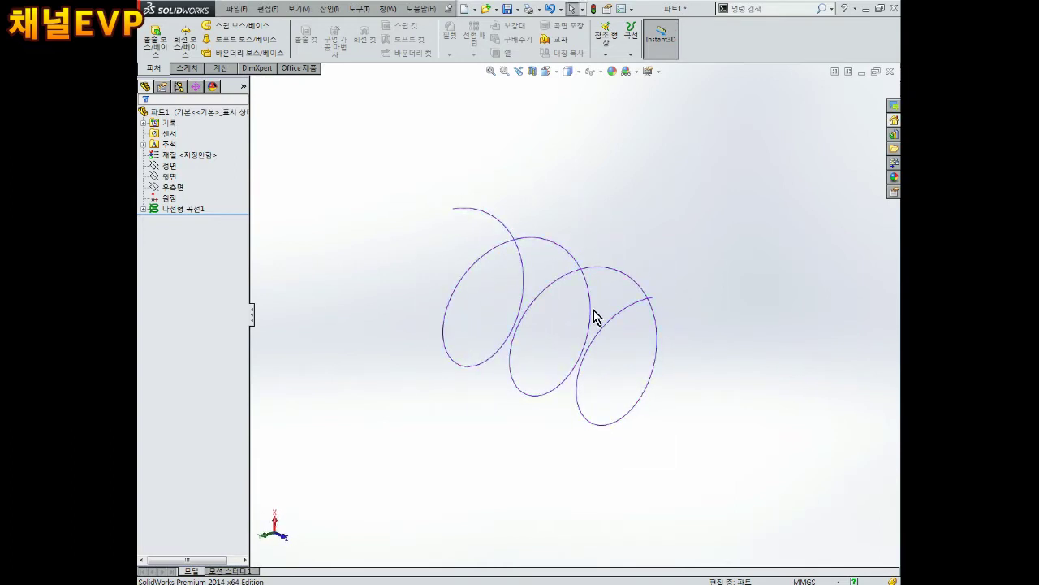
# Inspect the three-turn helix end-on and open the Reference Geometry list
pyautogui.scroll(-2, 540, 302)
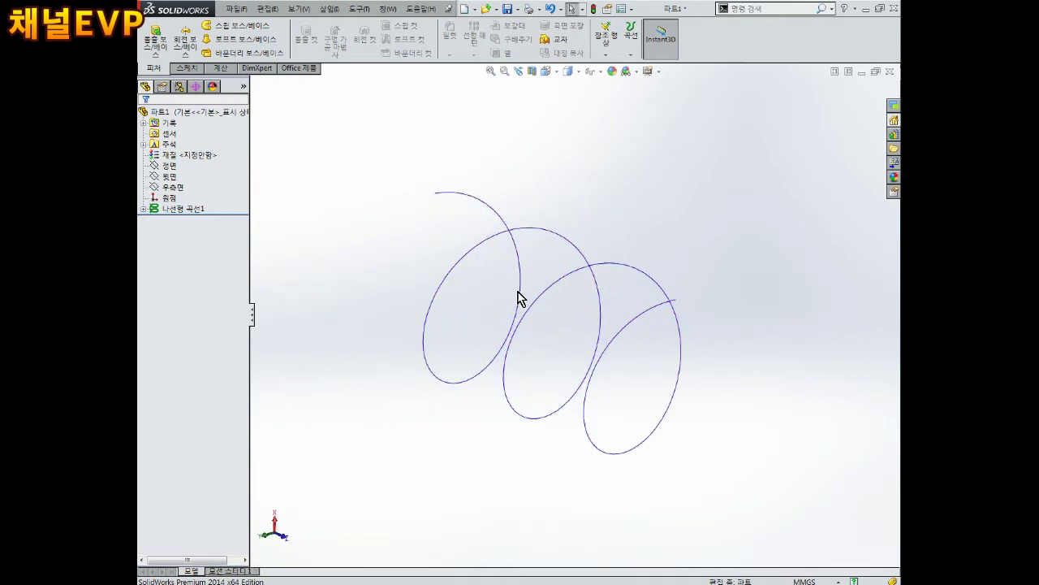
pyautogui.scroll(2, 707, 249)
pyautogui.moveTo(708, 248)
pyautogui.mouseDown(button='middle')
pyautogui.moveTo(643, 184)
pyautogui.moveTo(638, 209)
pyautogui.moveTo(609, 135)
pyautogui.mouseUp(button='middle')
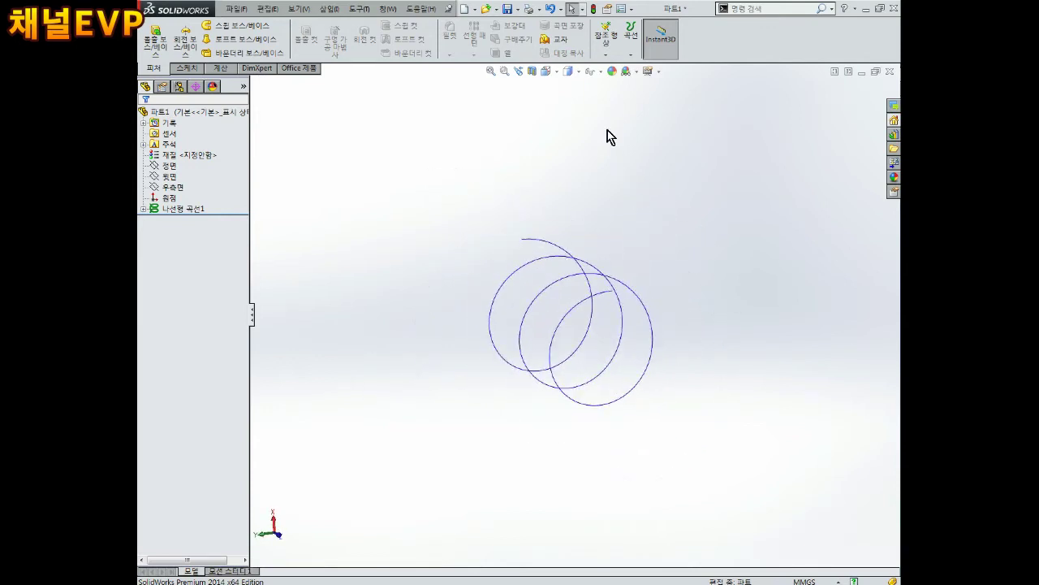
pyautogui.click(602, 52)
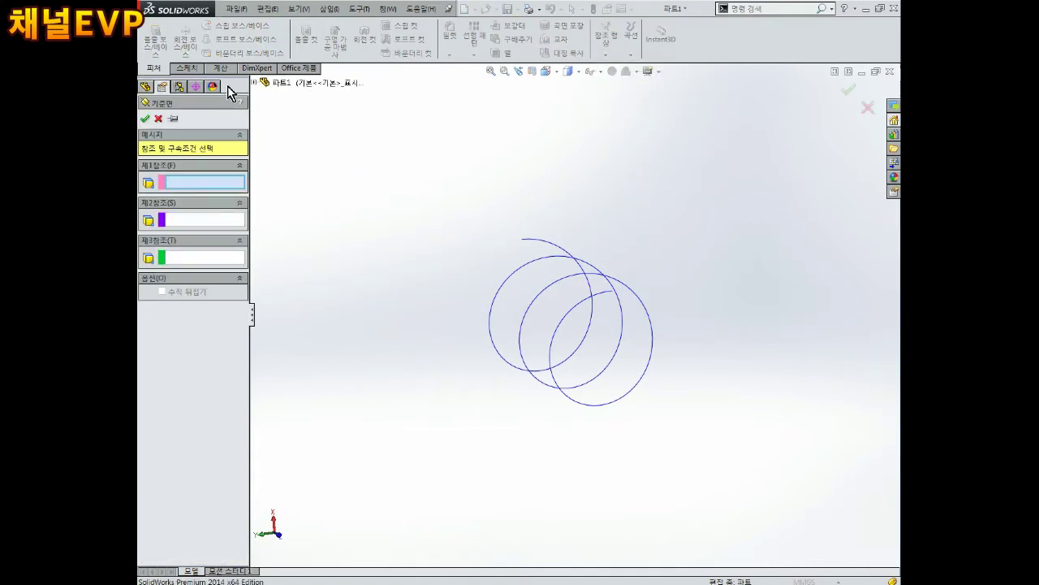
# Try the Top, Right and Front planes as plane references, then clear them
pyautogui.click(255, 83)
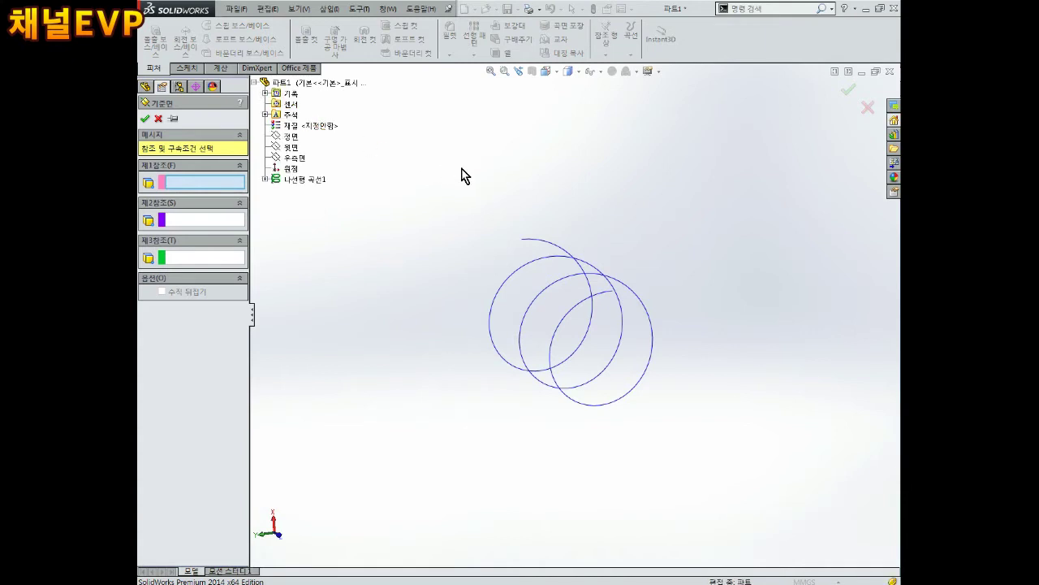
pyautogui.scroll(-3, 568, 309)
pyautogui.scroll(-3, 633, 296)
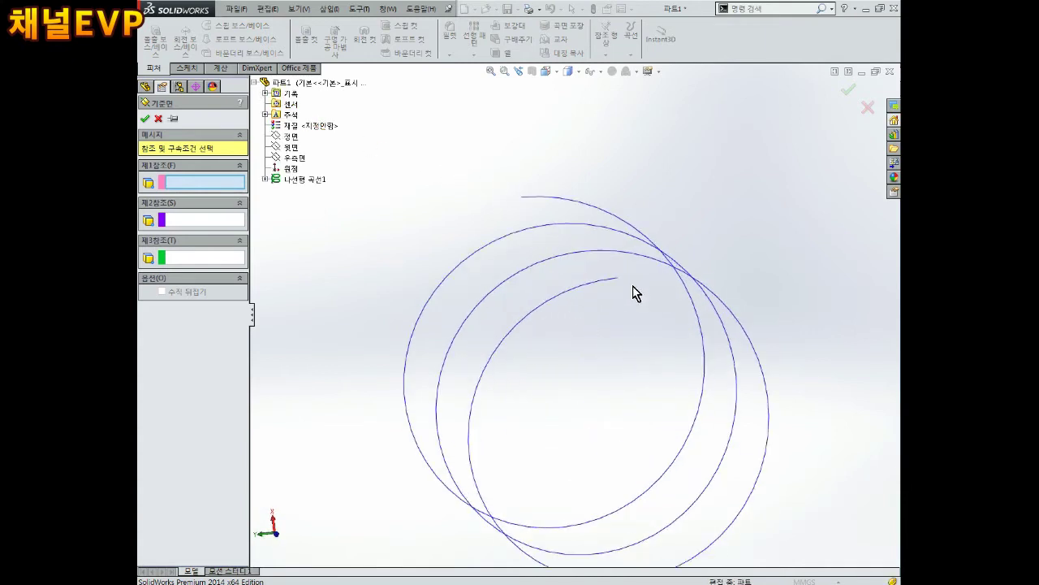
pyautogui.scroll(-2, 649, 317)
pyautogui.scroll(-2, 678, 358)
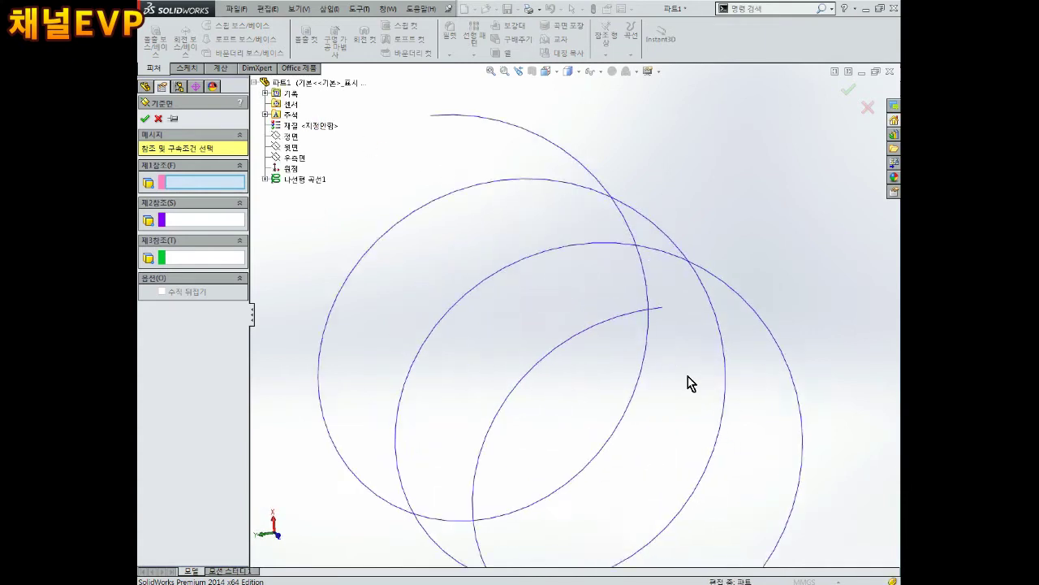
pyautogui.scroll(-2, 682, 349)
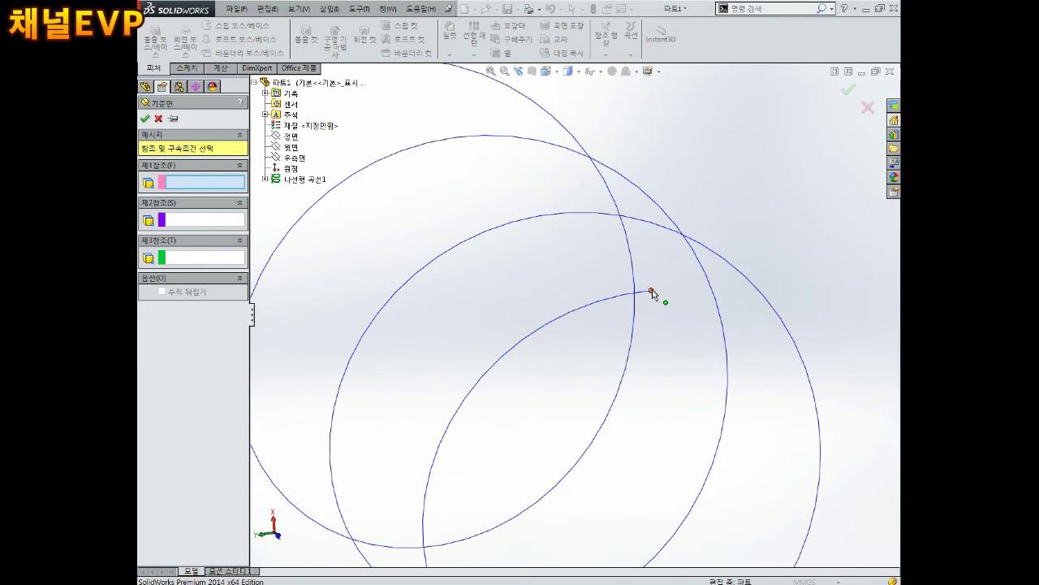
pyautogui.scroll(3, 658, 300)
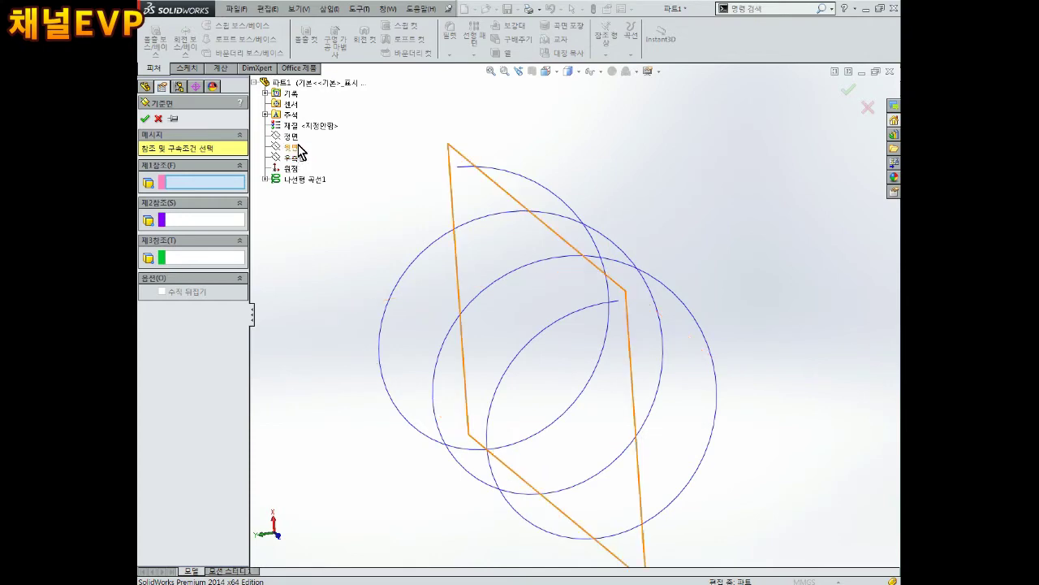
pyautogui.click(298, 148)
pyautogui.moveTo(494, 232)
pyautogui.mouseDown(button='middle')
pyautogui.moveTo(471, 216)
pyautogui.moveTo(564, 292)
pyautogui.mouseUp(button='middle')
pyautogui.scroll(-3, 557, 284)
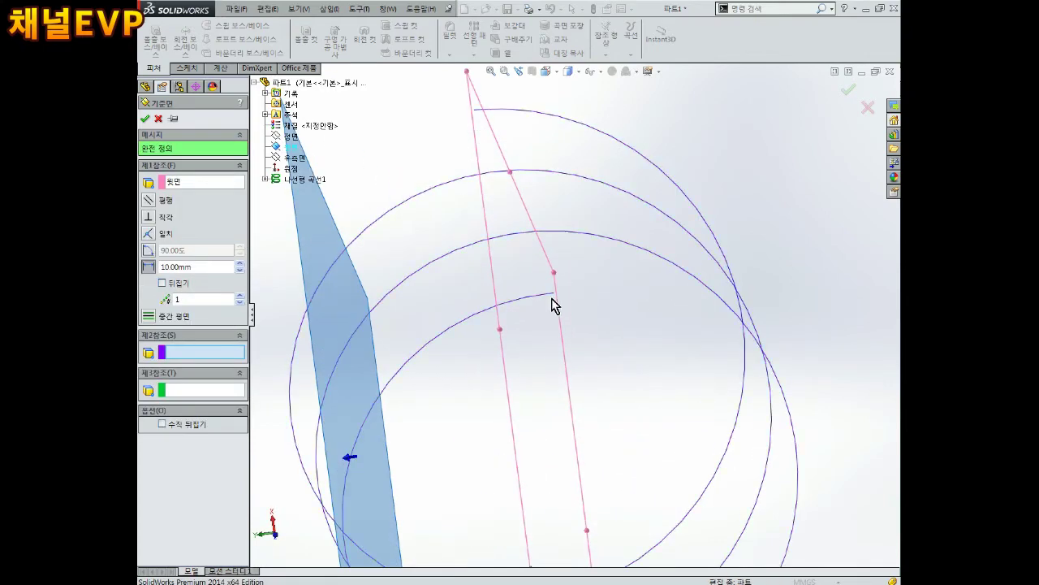
pyautogui.scroll(3, 563, 325)
pyautogui.moveTo(564, 320)
pyautogui.mouseDown(button='middle')
pyautogui.moveTo(608, 355)
pyautogui.moveTo(608, 398)
pyautogui.mouseUp(button='middle')
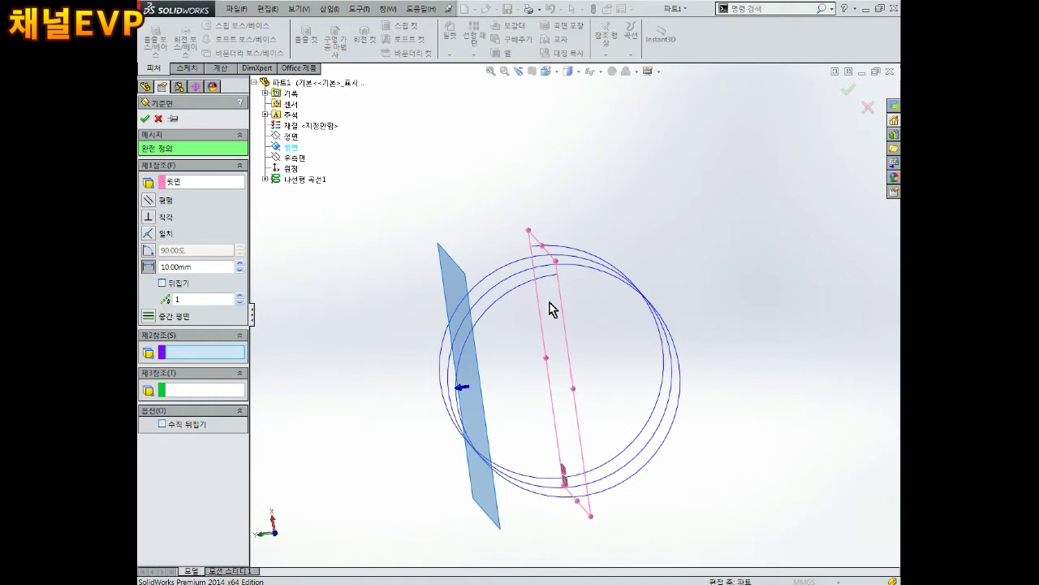
pyautogui.scroll(-3, 555, 304)
pyautogui.scroll(-1, 573, 271)
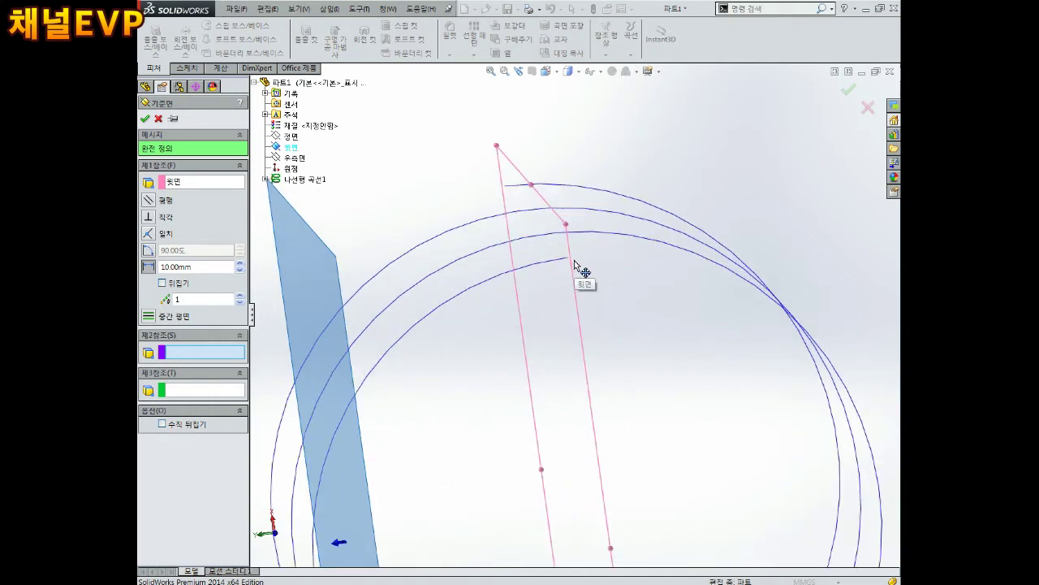
pyautogui.click(295, 158)
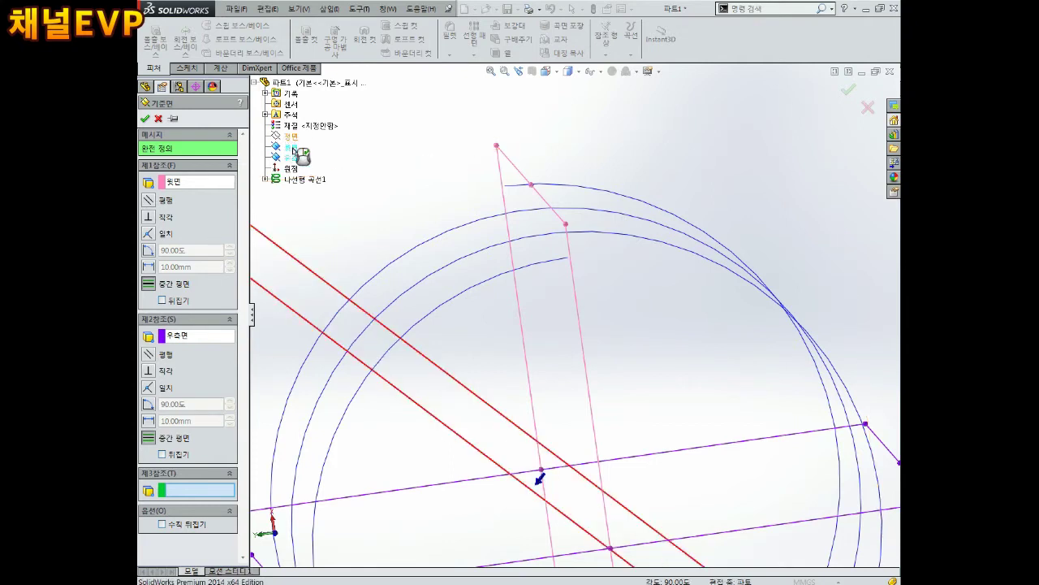
pyautogui.click(290, 137)
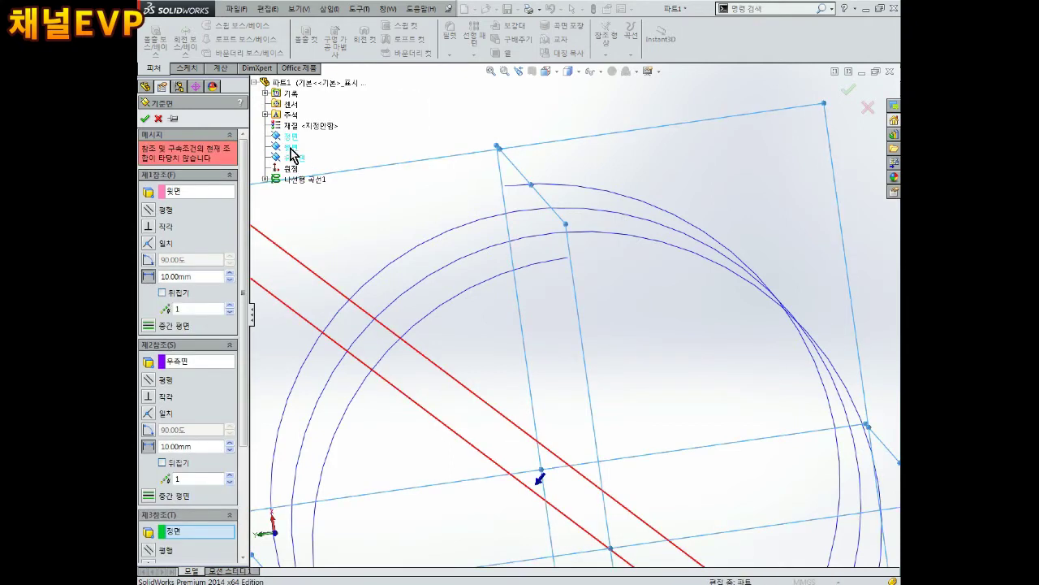
pyautogui.click(294, 157)
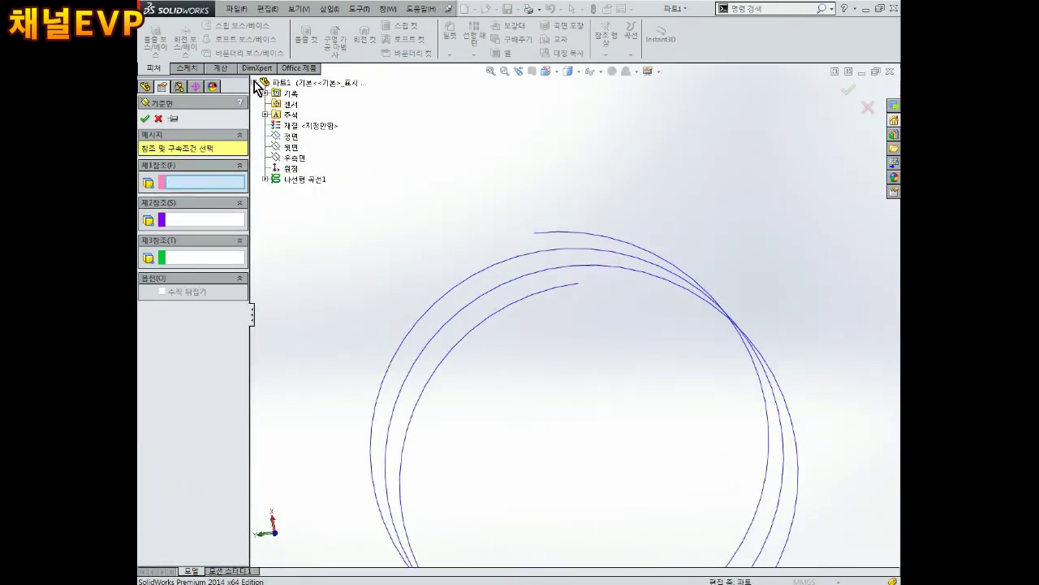
# Create Plane1 referencing the Top plane and the helix's end point
pyautogui.click(294, 148)
pyautogui.scroll(-3, 524, 288)
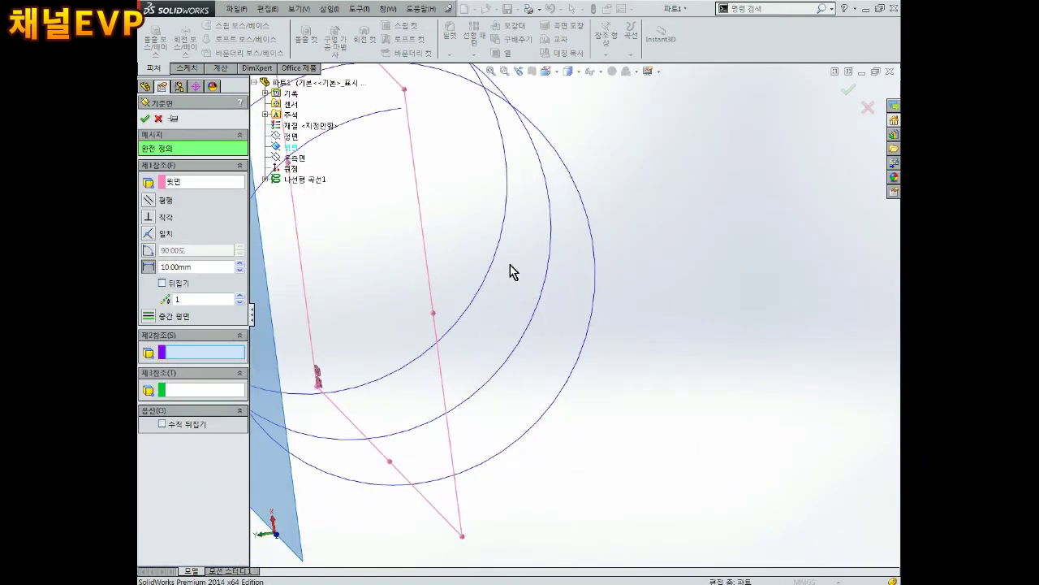
pyautogui.scroll(3, 415, 187)
pyautogui.scroll(-5, 488, 229)
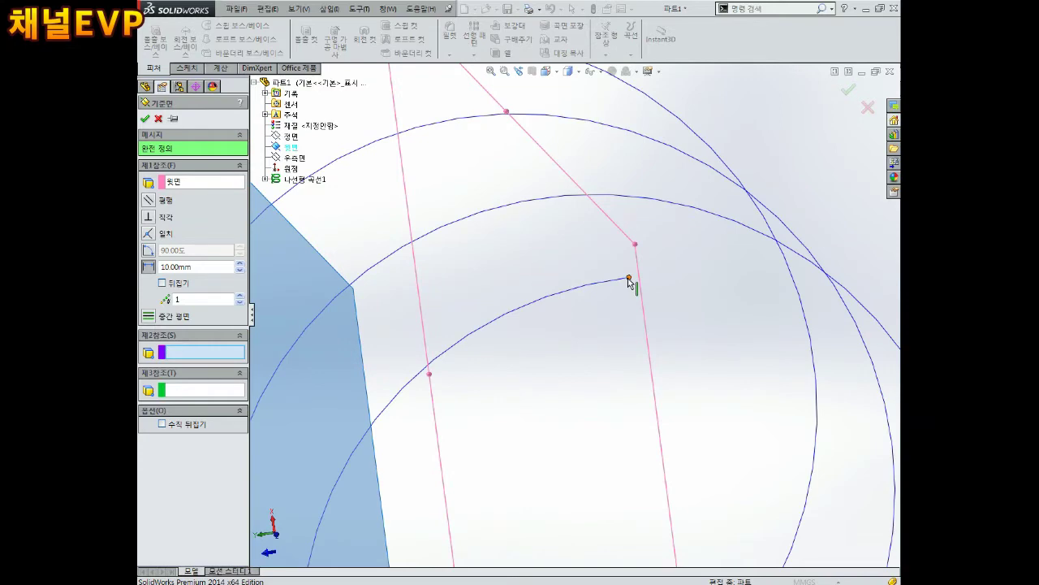
pyautogui.click(629, 279)
pyautogui.scroll(1, 631, 282)
pyautogui.scroll(2, 642, 291)
pyautogui.moveTo(649, 297); pyautogui.dragTo(715, 322, button='middle')
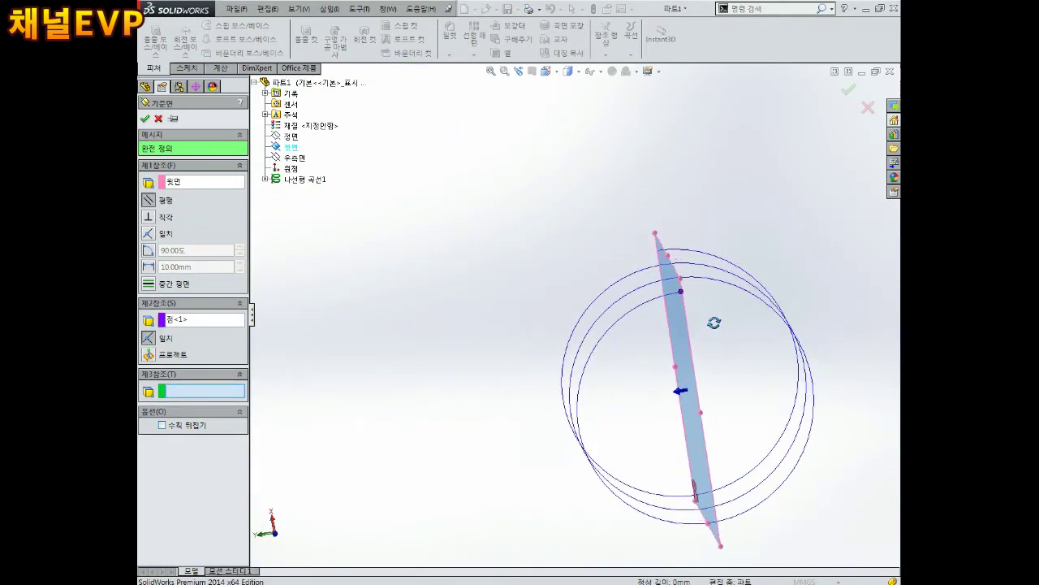
pyautogui.moveTo(715, 323)
pyautogui.mouseDown(button='middle')
pyautogui.moveTo(731, 360)
pyautogui.moveTo(709, 344)
pyautogui.moveTo(718, 341)
pyautogui.mouseUp(button='middle')
pyautogui.scroll(-2, 731, 360)
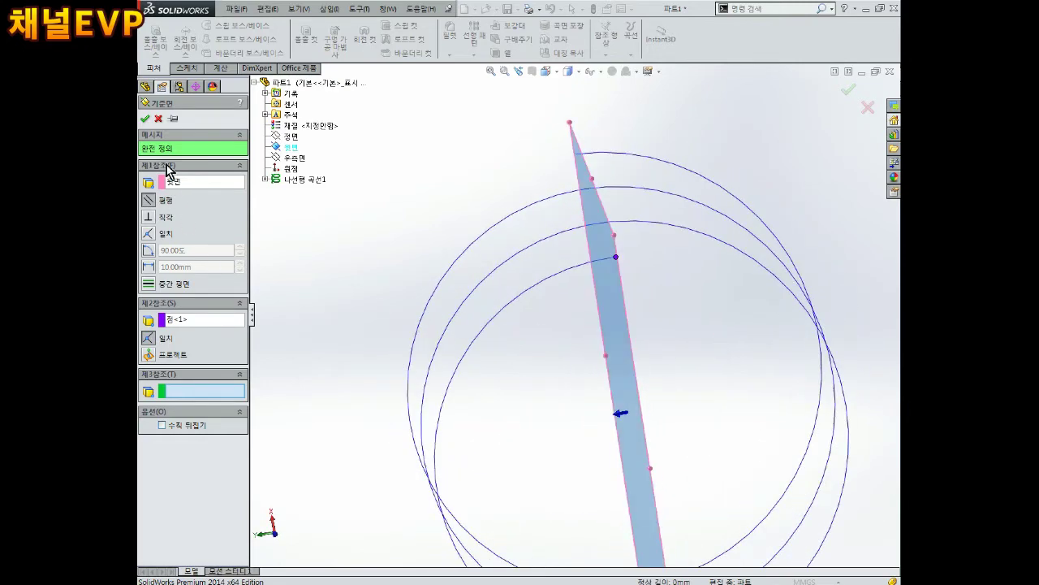
pyautogui.click(146, 119)
pyautogui.moveTo(584, 341)
pyautogui.mouseDown(button='middle')
pyautogui.moveTo(631, 329)
pyautogui.moveTo(680, 351)
pyautogui.mouseUp(button='middle')
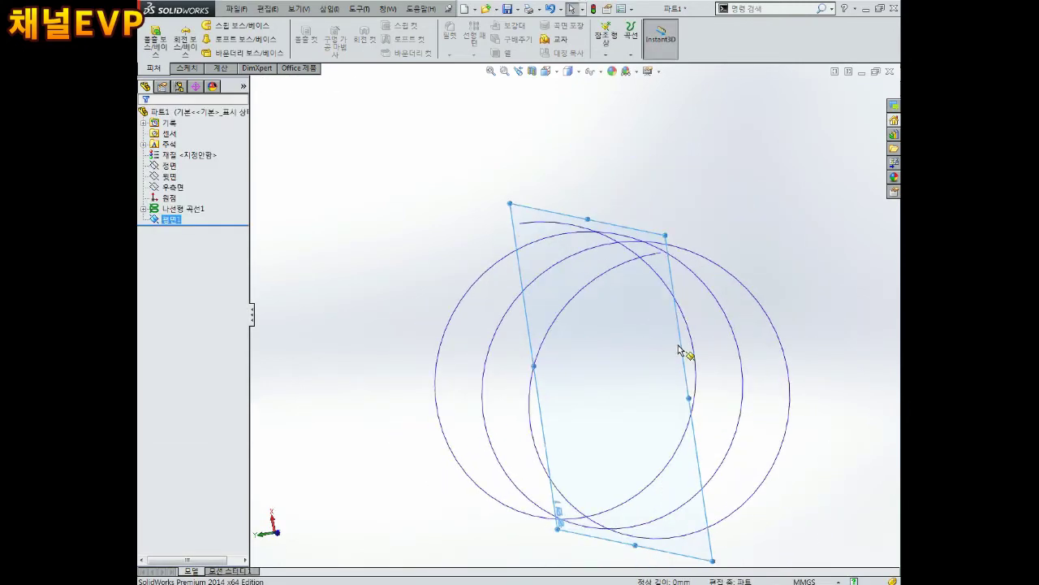
# Turn Plane1 face-on and open a new sketch, 스케치2, on it
pyautogui.scroll(-1, 681, 351)
pyautogui.moveTo(661, 251)
pyautogui.mouseDown(button='middle')
pyautogui.moveTo(557, 327)
pyautogui.moveTo(518, 269)
pyautogui.mouseUp(button='middle')
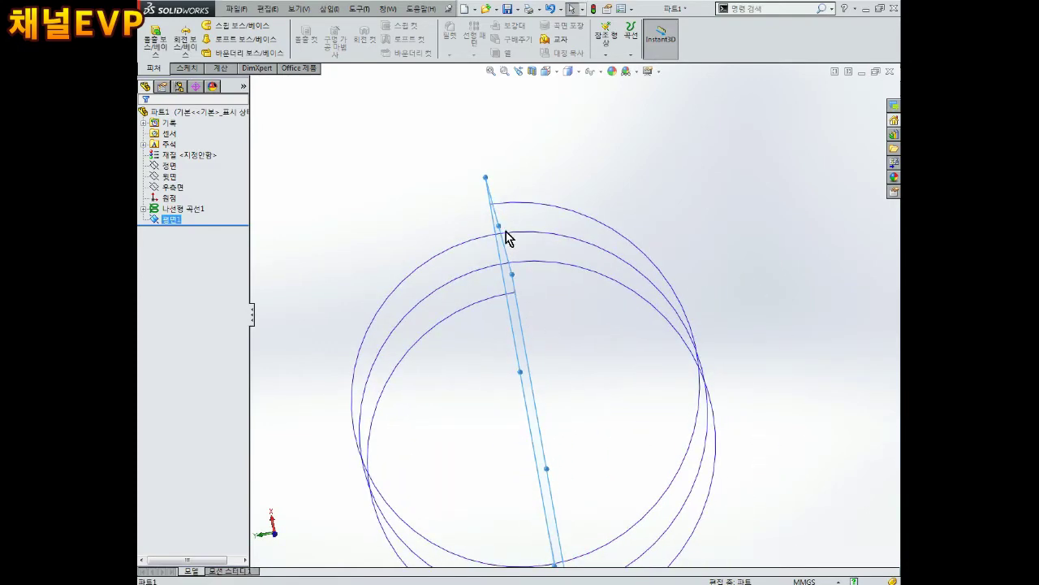
pyautogui.moveTo(505, 233); pyautogui.dragTo(508, 266, button='middle')
pyautogui.moveTo(543, 360)
pyautogui.mouseDown(button='middle')
pyautogui.moveTo(552, 350)
pyautogui.moveTo(641, 349)
pyautogui.mouseUp(button='middle')
pyautogui.moveTo(722, 276)
pyautogui.mouseDown(button='middle')
pyautogui.moveTo(703, 318)
pyautogui.moveTo(731, 295)
pyautogui.moveTo(700, 306)
pyautogui.mouseUp(button='middle')
pyautogui.click(696, 303)
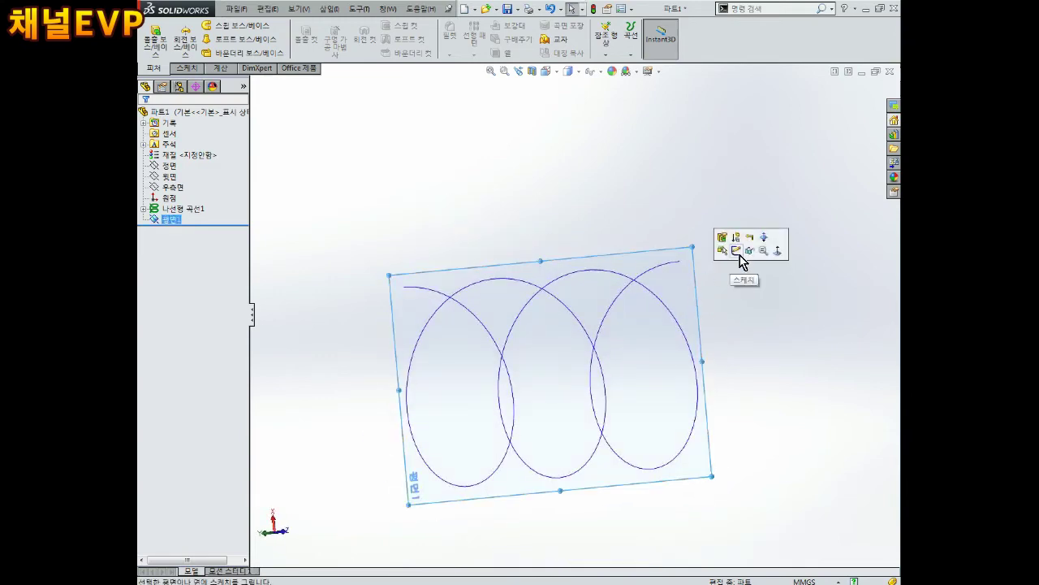
pyautogui.click(740, 249)
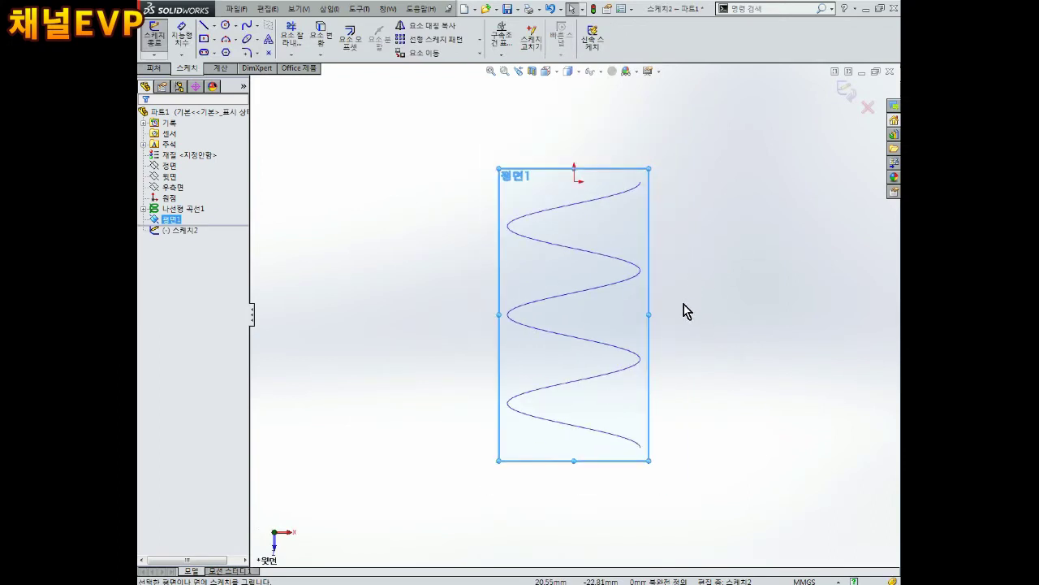
pyautogui.scroll(-3, 645, 464)
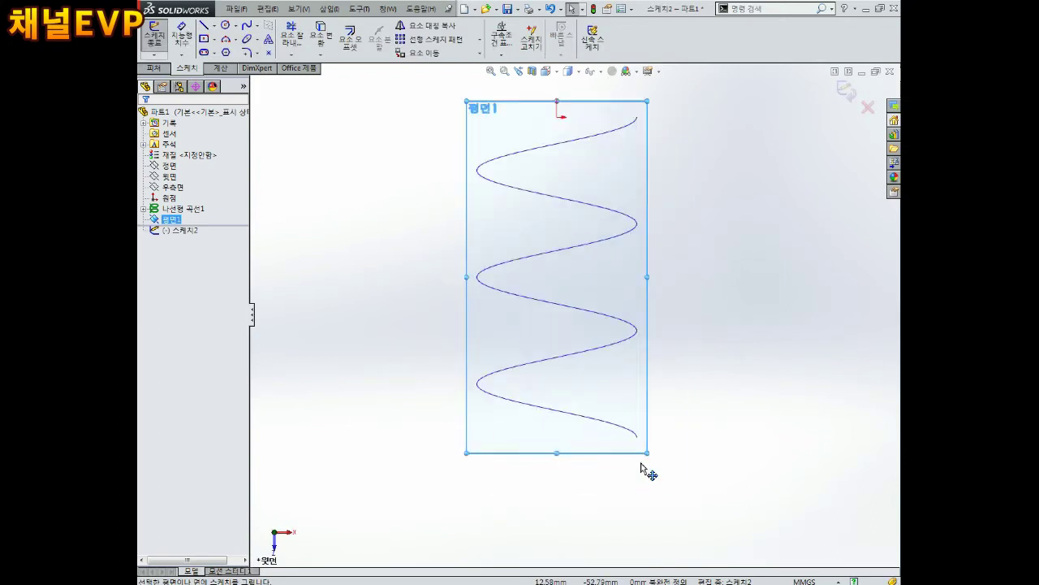
pyautogui.scroll(-2, 631, 409)
pyautogui.scroll(2, 574, 311)
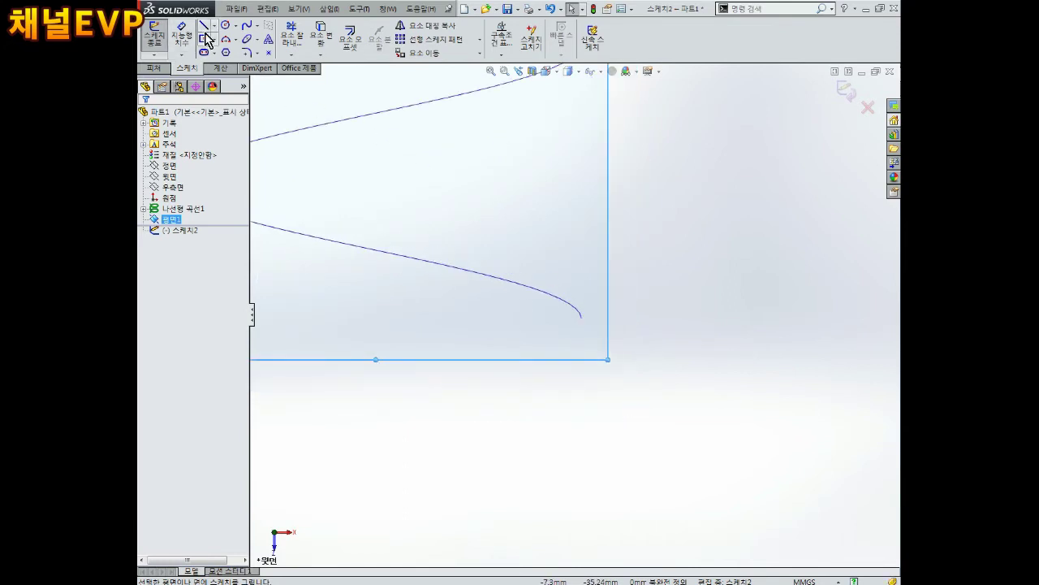
pyautogui.click(225, 26)
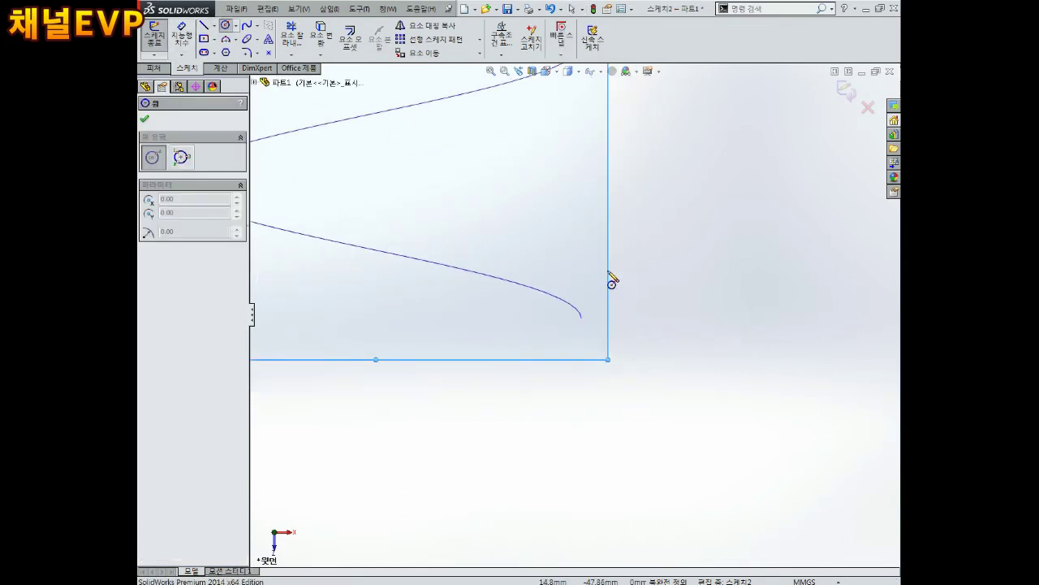
# Draw a circle at the helix end and dimension its diameter to 3 mm
pyautogui.click(584, 320)
pyautogui.click(601, 297)
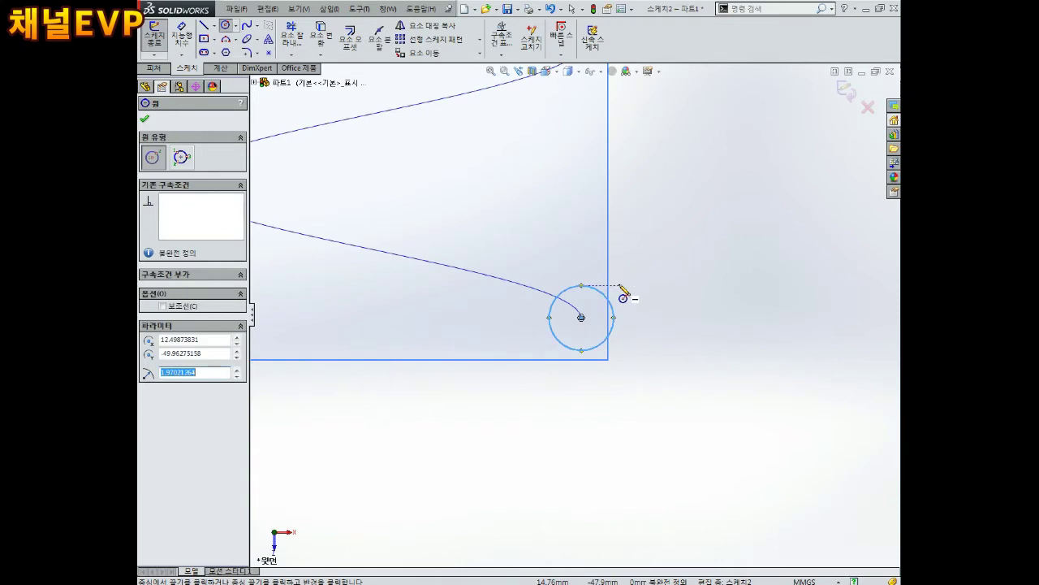
pyautogui.scroll(2, 622, 295)
pyautogui.press('Escape')
pyautogui.moveTo(649, 336); pyautogui.dragTo(652, 288, button='right')
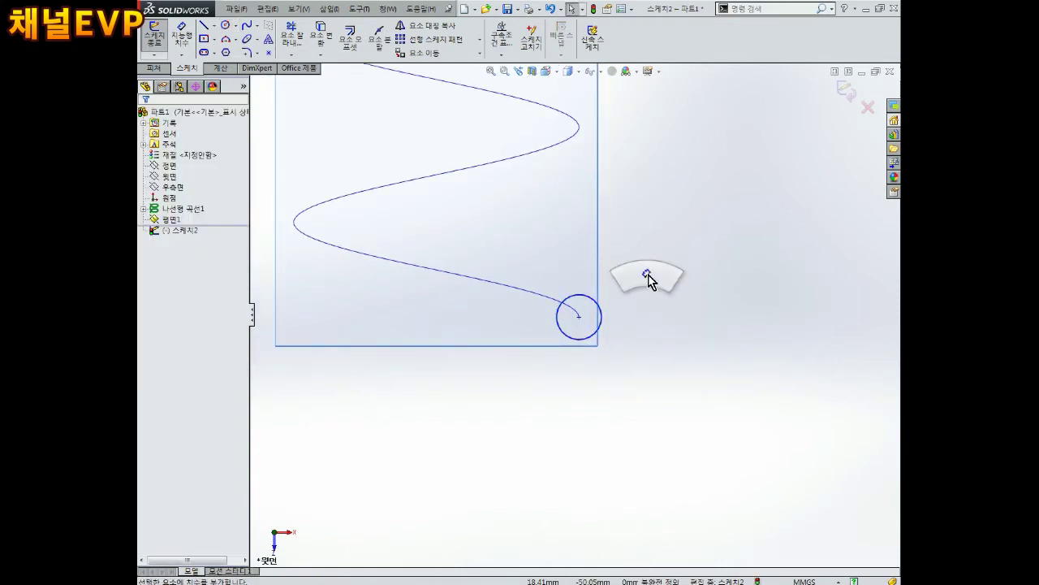
pyautogui.click(597, 302)
pyautogui.click(642, 268)
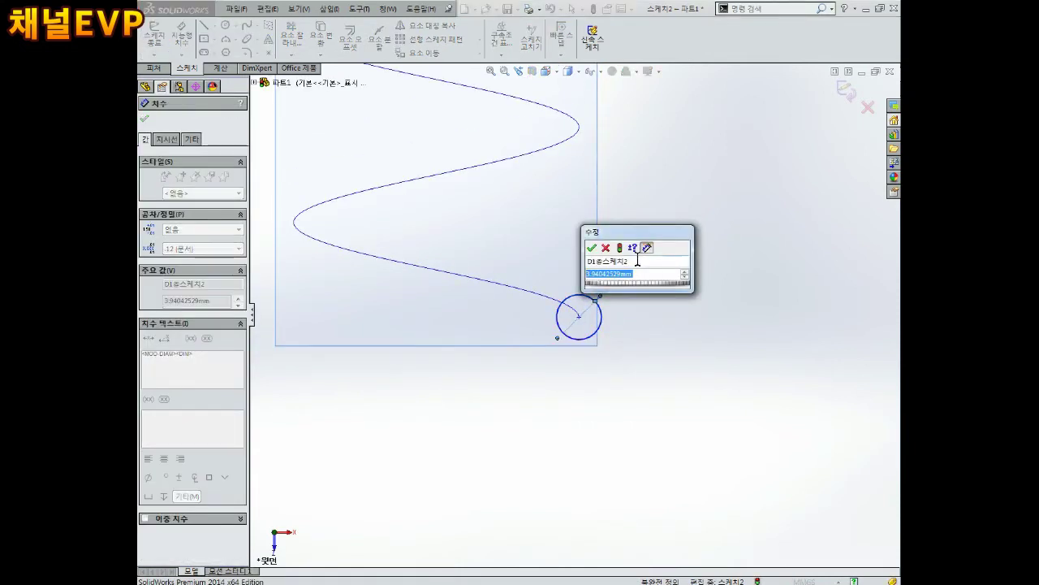
pyautogui.write('3')
pyautogui.press('Return')
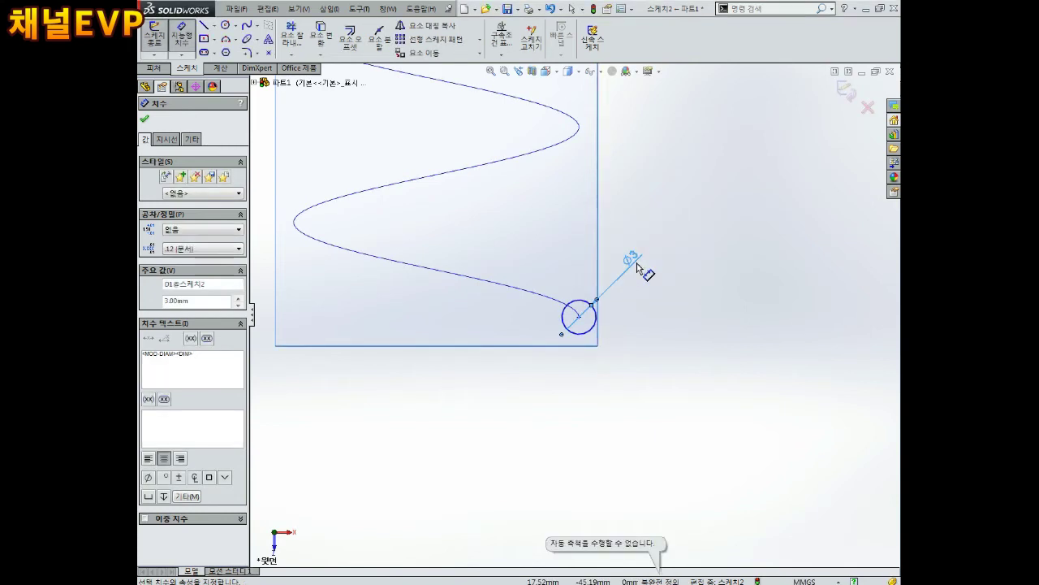
pyautogui.press('Escape')
# Select the circle's centre point and try dragging the circle
pyautogui.scroll(-2, 596, 325)
pyautogui.click(565, 316)
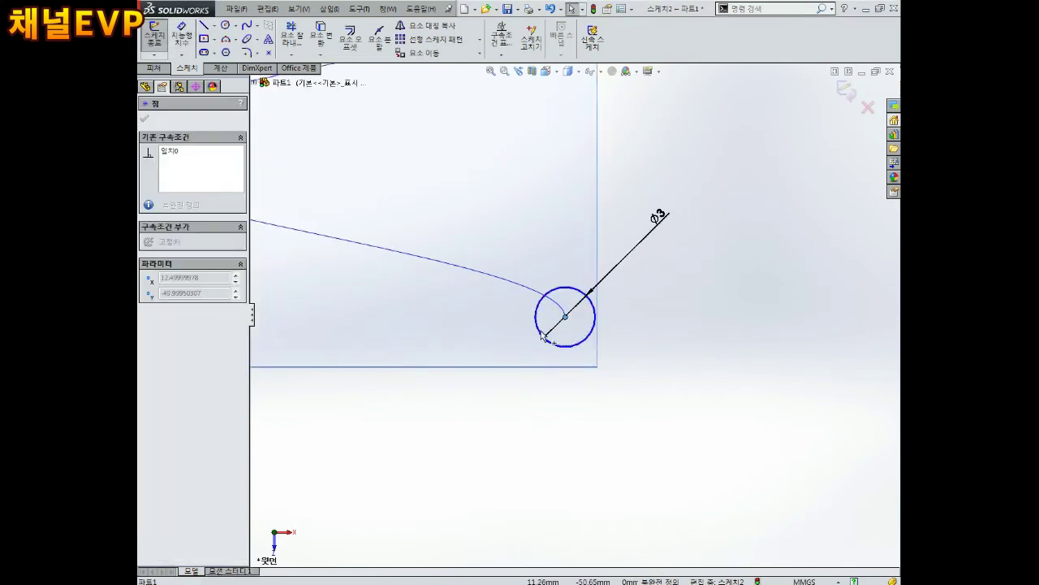
pyautogui.moveTo(487, 276); pyautogui.dragTo(569, 345)
# Drag the Ø3 circle's centre down and right toward the helix end
pyautogui.click(582, 377)
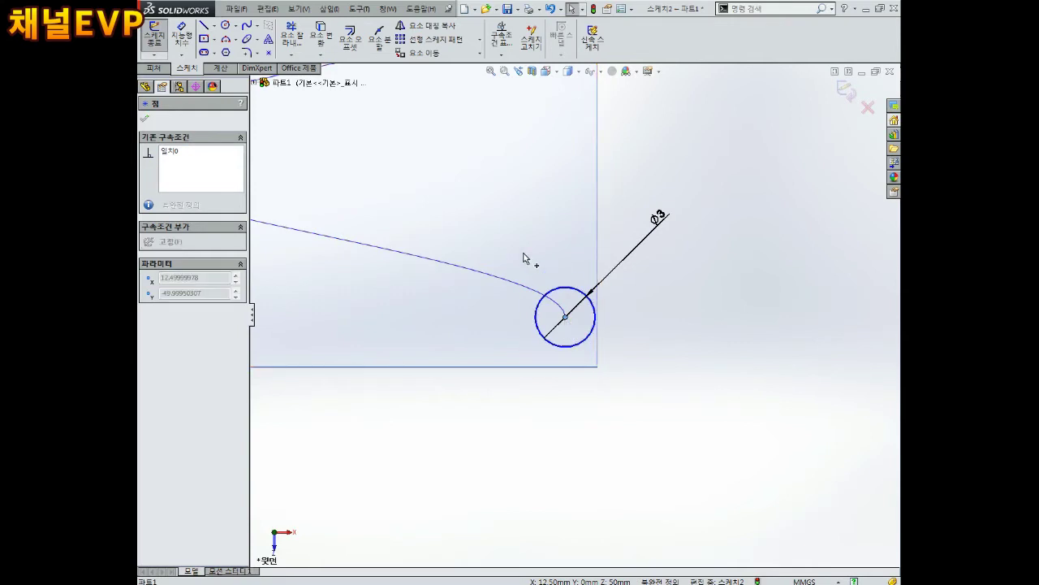
pyautogui.click(565, 316)
pyautogui.scroll(-5, 565, 313)
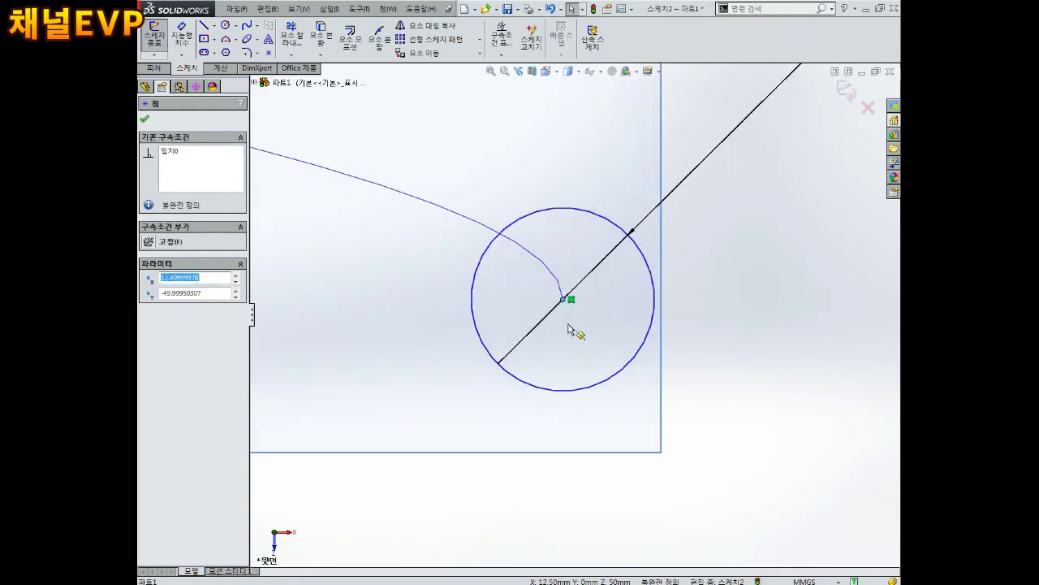
pyautogui.click(565, 302)
pyautogui.moveTo(572, 316); pyautogui.dragTo(661, 341, button='middle')
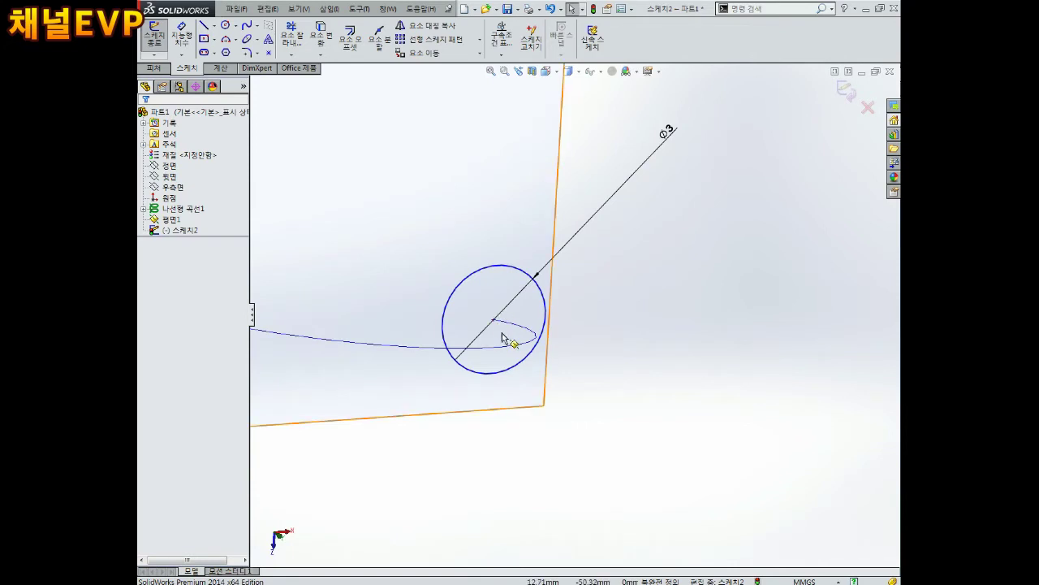
pyautogui.moveTo(495, 320)
pyautogui.mouseDown()
pyautogui.moveTo(512, 367)
pyautogui.moveTo(569, 347)
pyautogui.mouseUp()
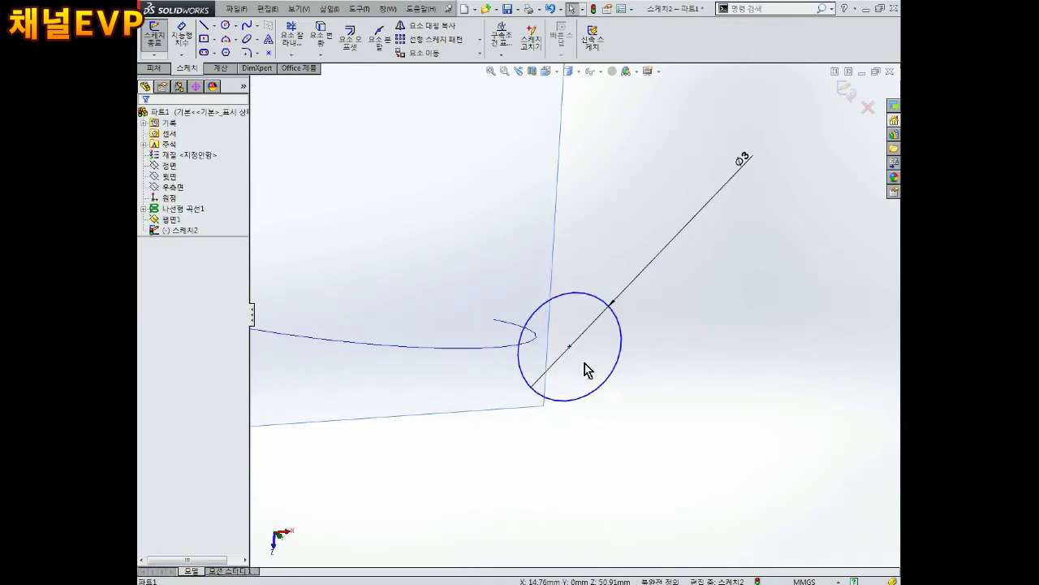
pyautogui.click(570, 348)
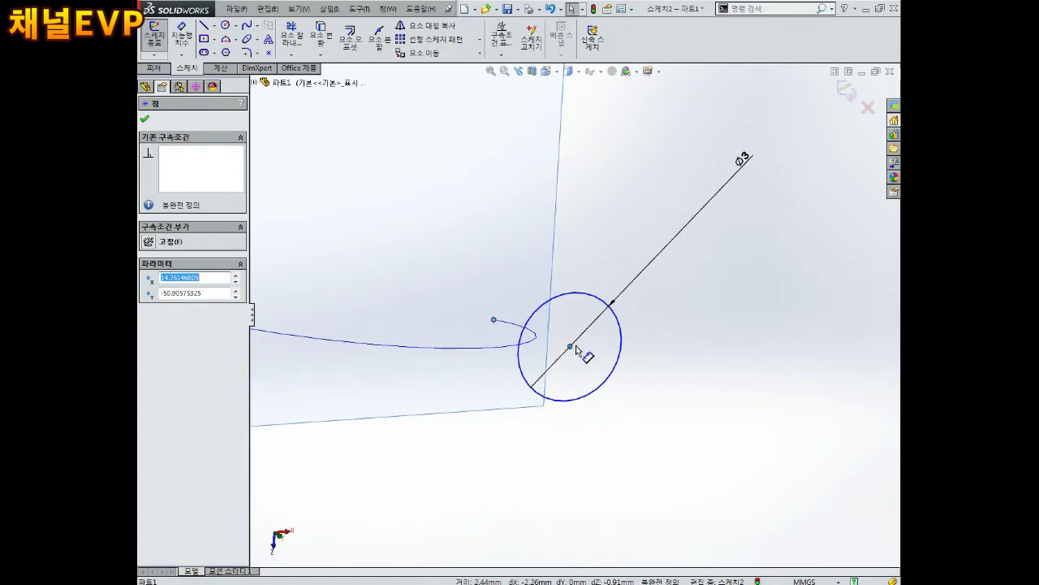
pyautogui.press('Escape')
pyautogui.scroll(3, 574, 354)
pyautogui.moveTo(580, 355); pyautogui.dragTo(597, 359, button='middle')
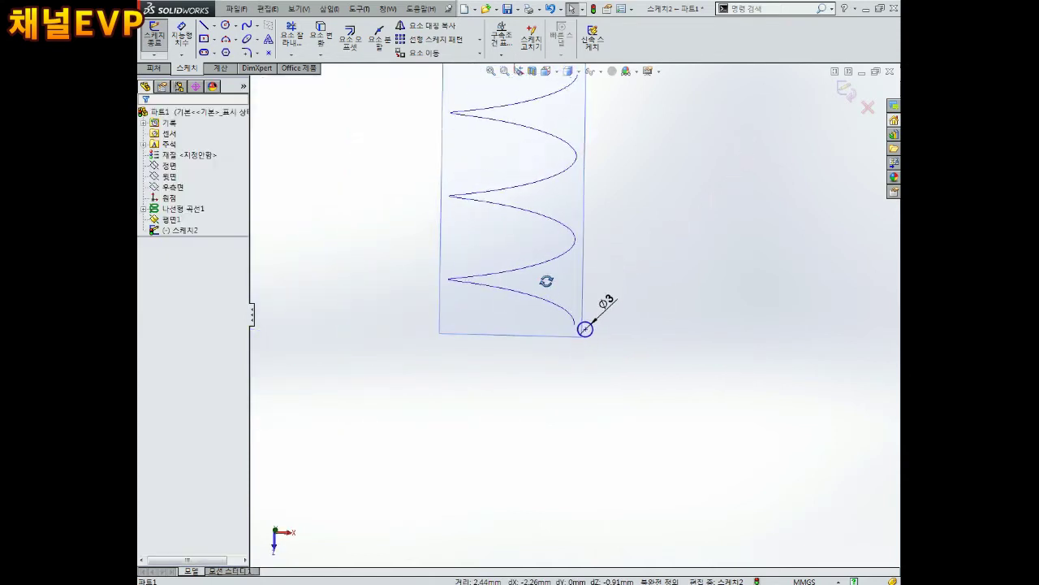
pyautogui.scroll(-2, 656, 363)
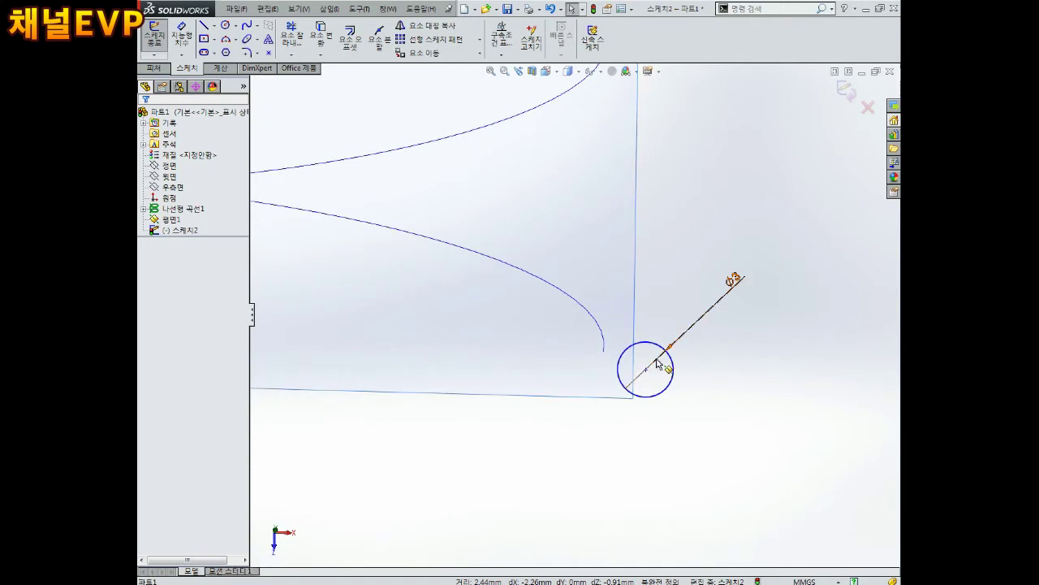
pyautogui.moveTo(649, 372)
pyautogui.mouseDown()
pyautogui.moveTo(576, 370)
pyautogui.moveTo(633, 337)
pyautogui.moveTo(561, 297)
pyautogui.moveTo(620, 350)
pyautogui.moveTo(596, 333)
pyautogui.moveTo(617, 318)
pyautogui.mouseUp()
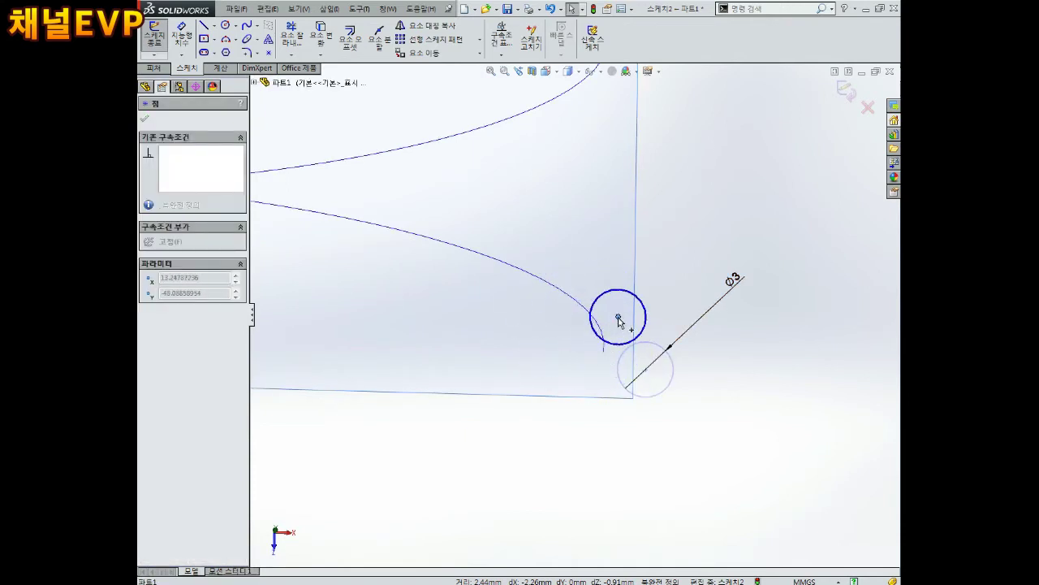
pyautogui.click(626, 314)
# Leave the circle just beside the helix end point and review it face-on
pyautogui.hotkey('ctrl', '8')
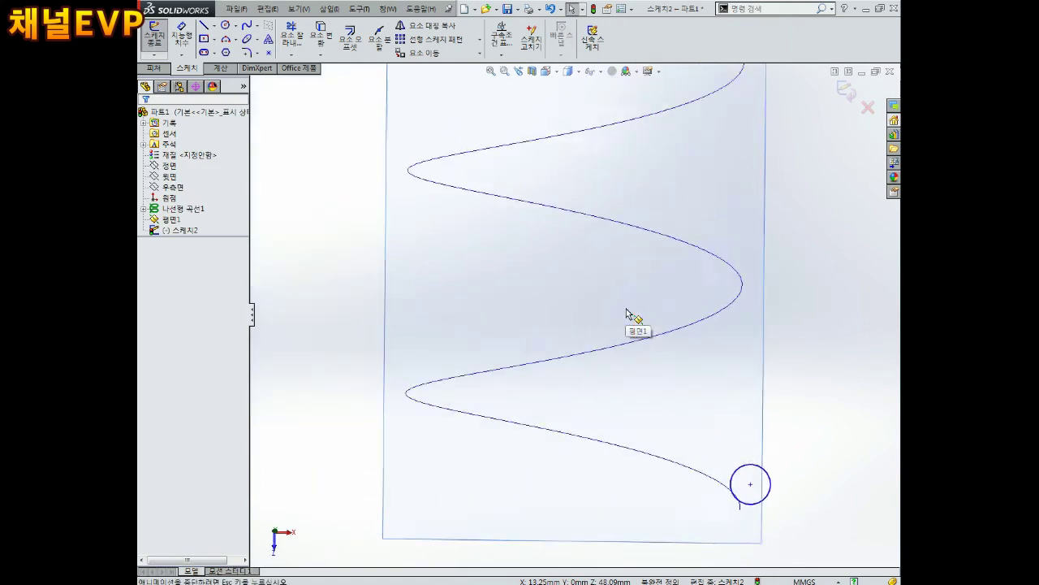
pyautogui.scroll(-3, 615, 437)
pyautogui.moveTo(575, 438)
pyautogui.mouseDown()
pyautogui.moveTo(527, 427)
pyautogui.moveTo(539, 476)
pyautogui.moveTo(638, 429)
pyautogui.moveTo(522, 426)
pyautogui.moveTo(594, 449)
pyautogui.moveTo(605, 380)
pyautogui.moveTo(558, 447)
pyautogui.moveTo(593, 397)
pyautogui.moveTo(551, 405)
pyautogui.mouseUp()
pyautogui.scroll(-3, 575, 461)
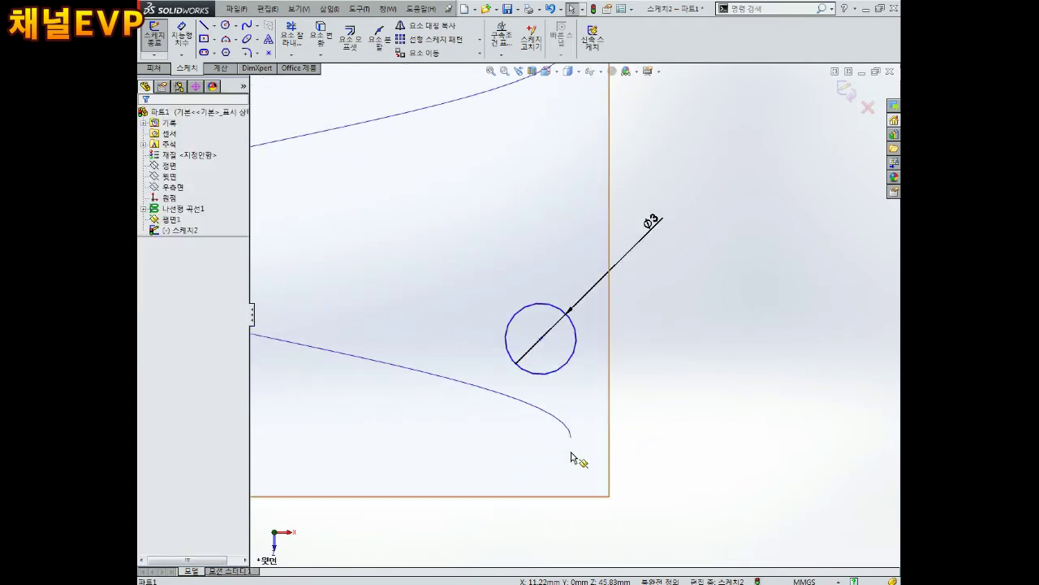
pyautogui.scroll(-3, 574, 439)
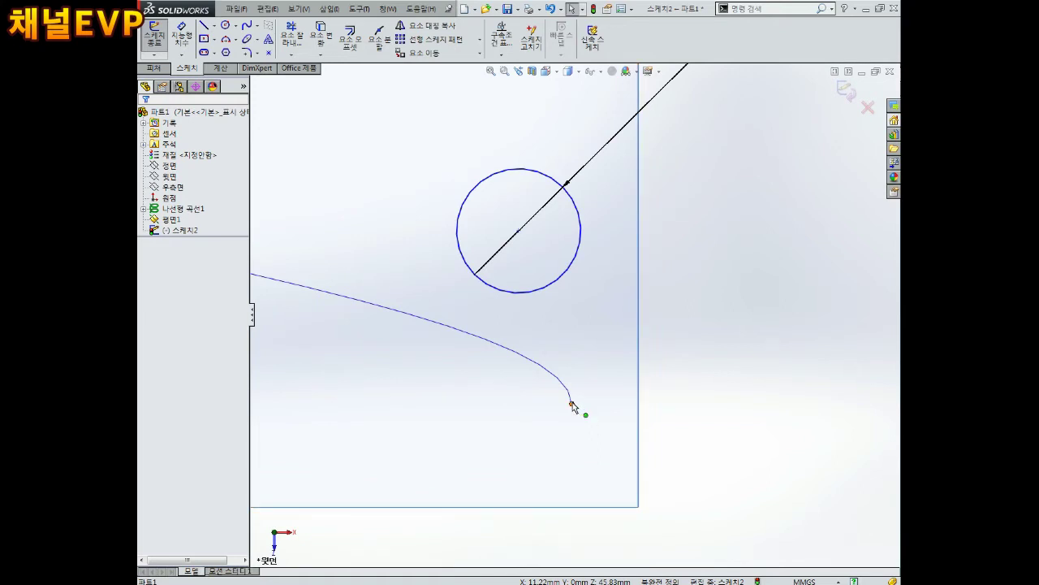
pyautogui.click(572, 405)
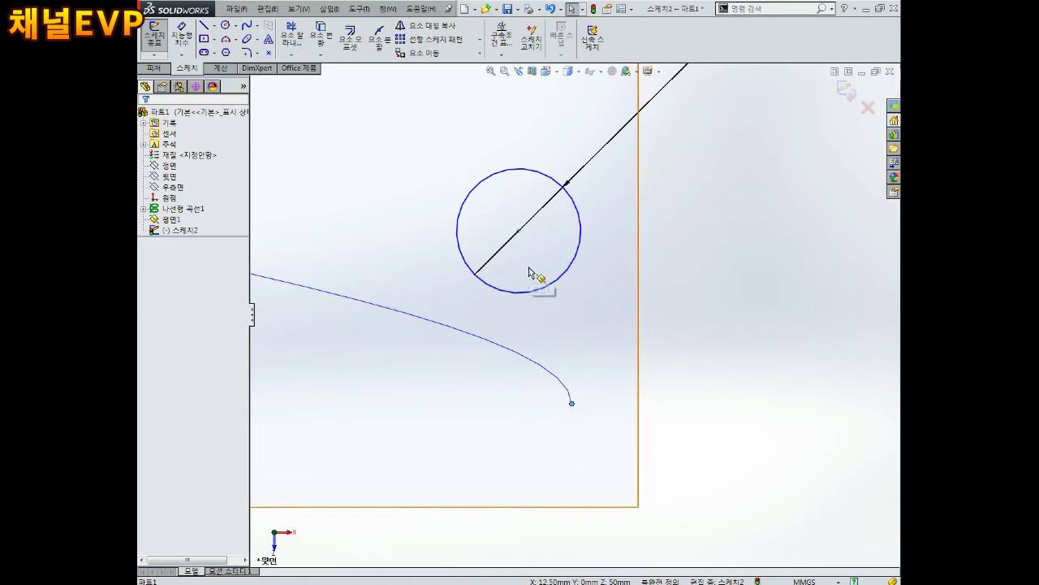
pyautogui.click(518, 231)
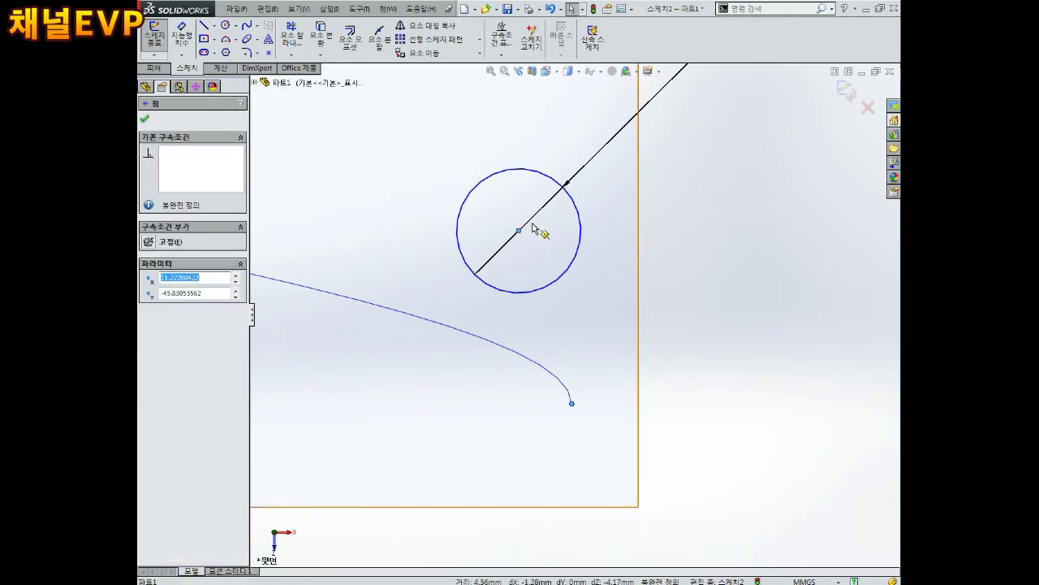
pyautogui.scroll(3, 572, 319)
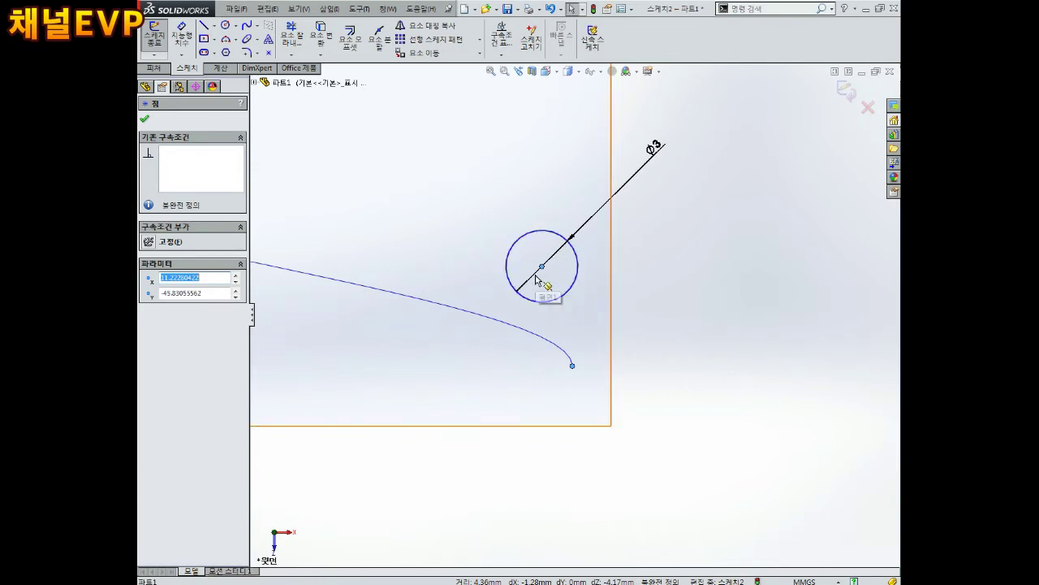
pyautogui.hotkey('ctrl', '8')
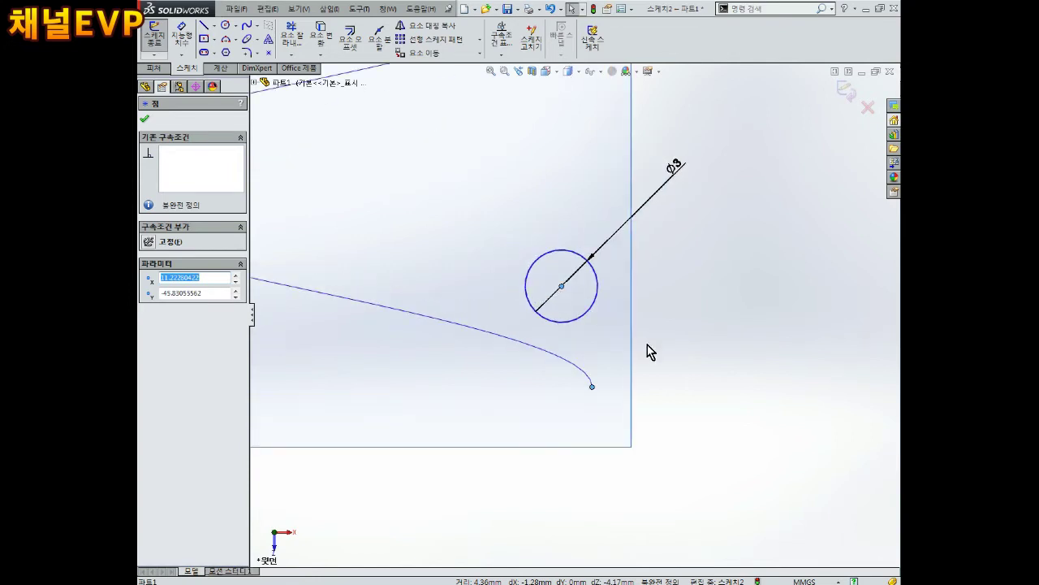
pyautogui.scroll(2, 617, 339)
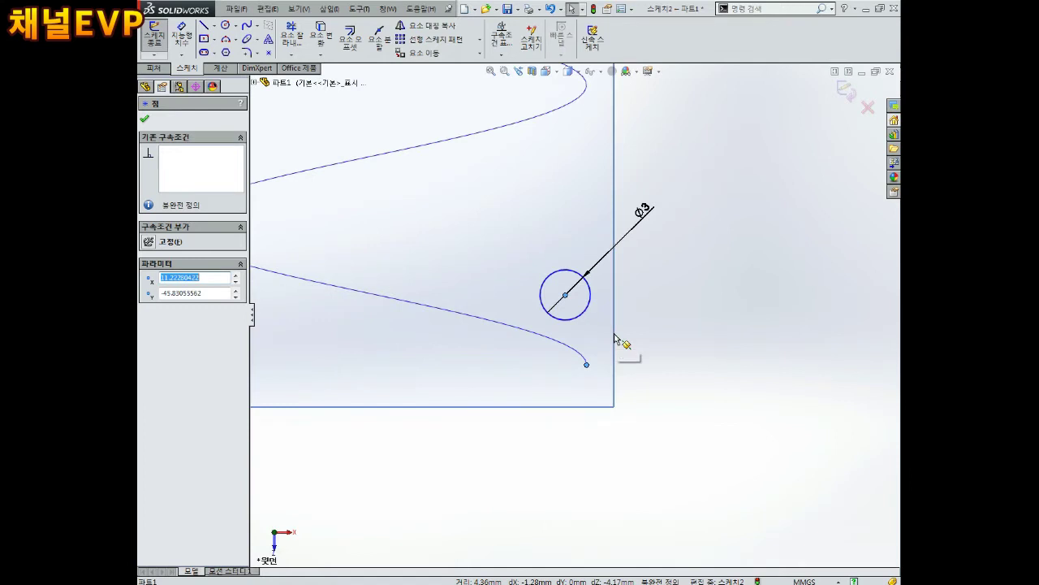
pyautogui.scroll(-1, 615, 338)
pyautogui.scroll(-1, 598, 352)
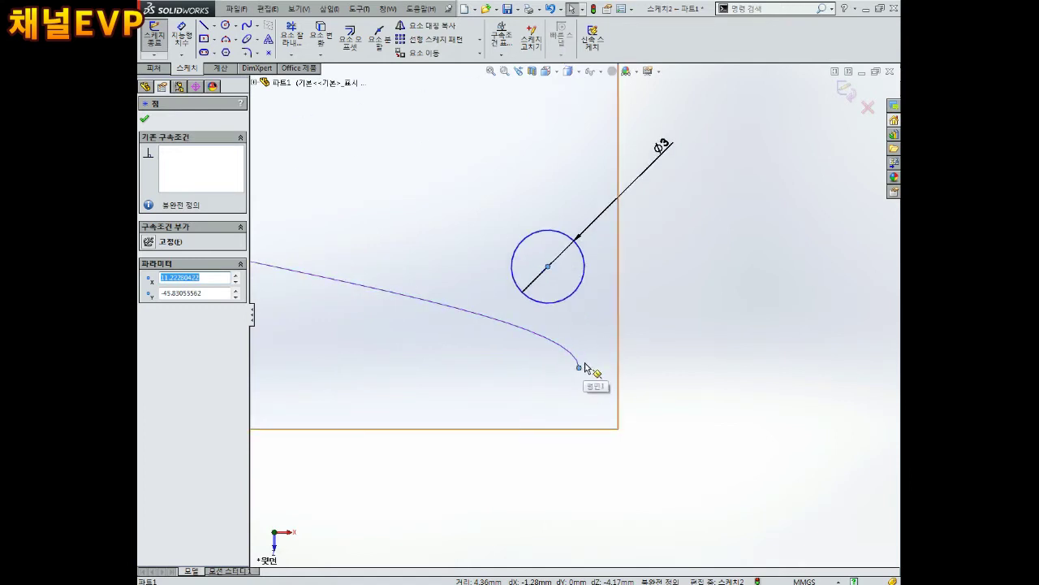
pyautogui.scroll(3, 590, 369)
pyautogui.scroll(3, 590, 370)
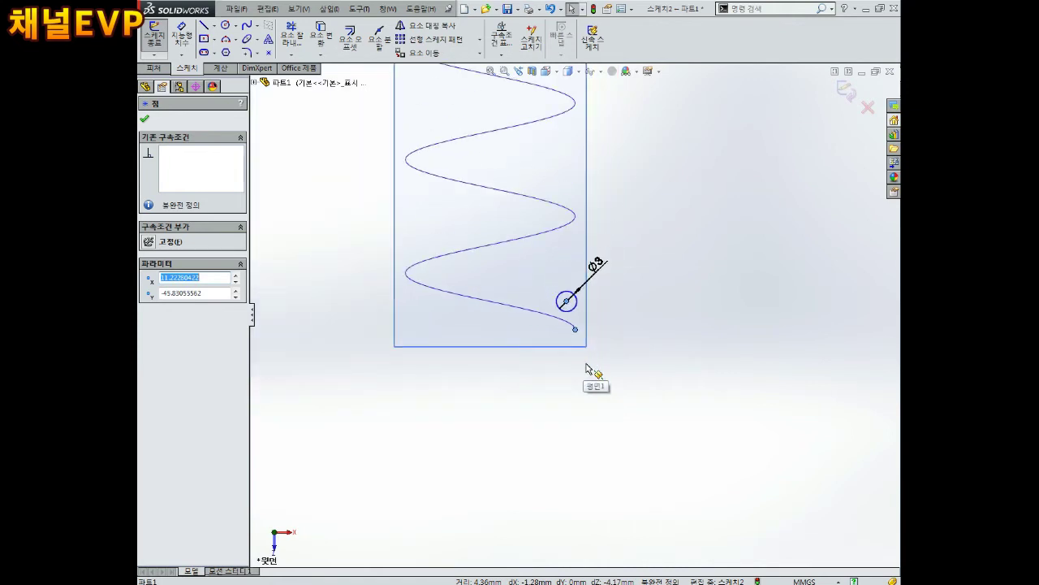
pyautogui.scroll(1, 573, 275)
# Convert 나선형 곡선1 into sketch curves in 스케치2 beside the Ø3 circle, then orbit to check it
pyautogui.click(568, 231)
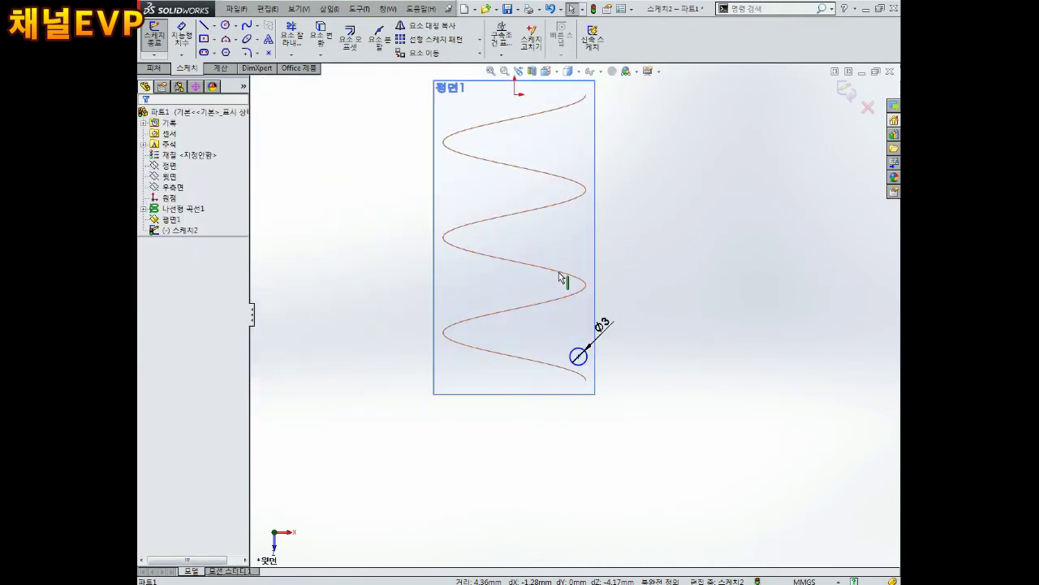
pyautogui.press('Escape')
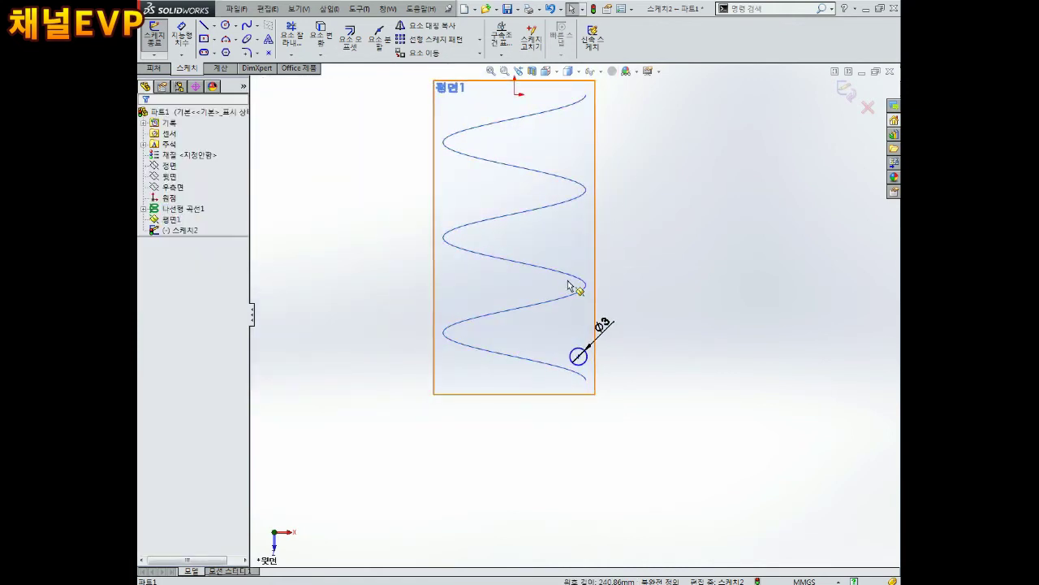
pyautogui.scroll(2, 488, 202)
pyautogui.scroll(-5, 626, 295)
pyautogui.scroll(3, 652, 329)
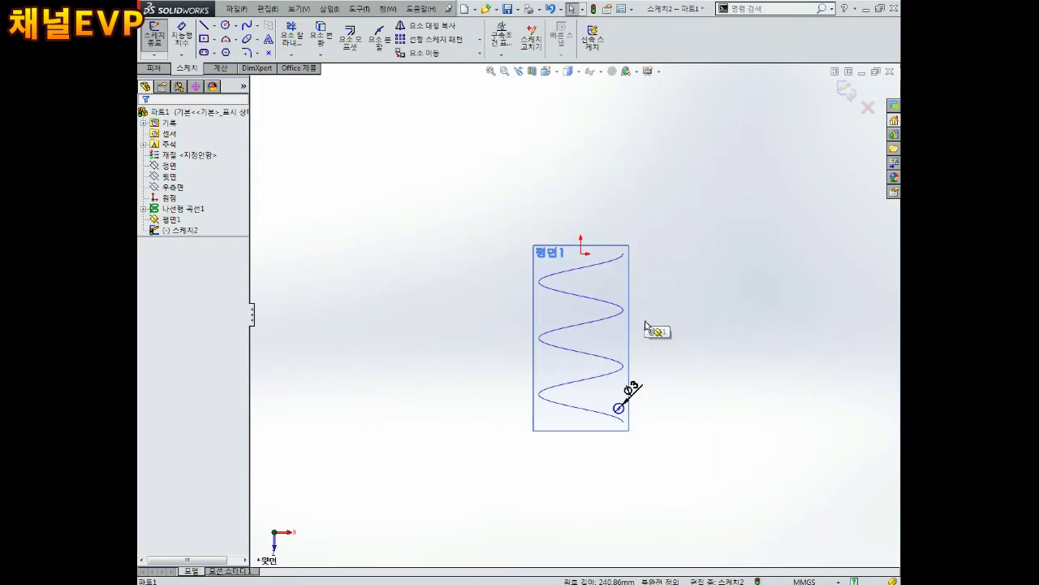
pyautogui.scroll(-1, 638, 364)
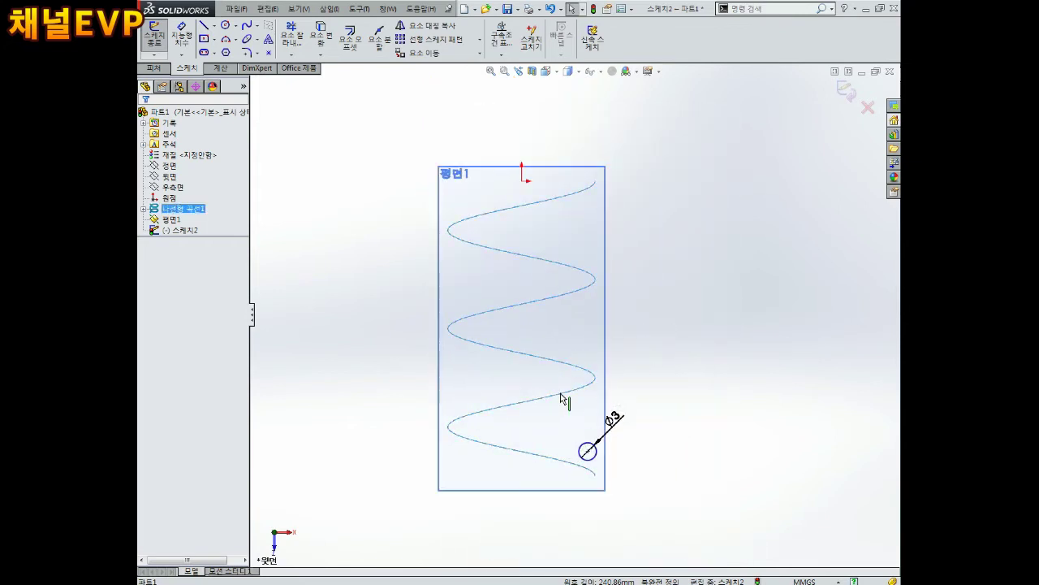
pyautogui.click(322, 45)
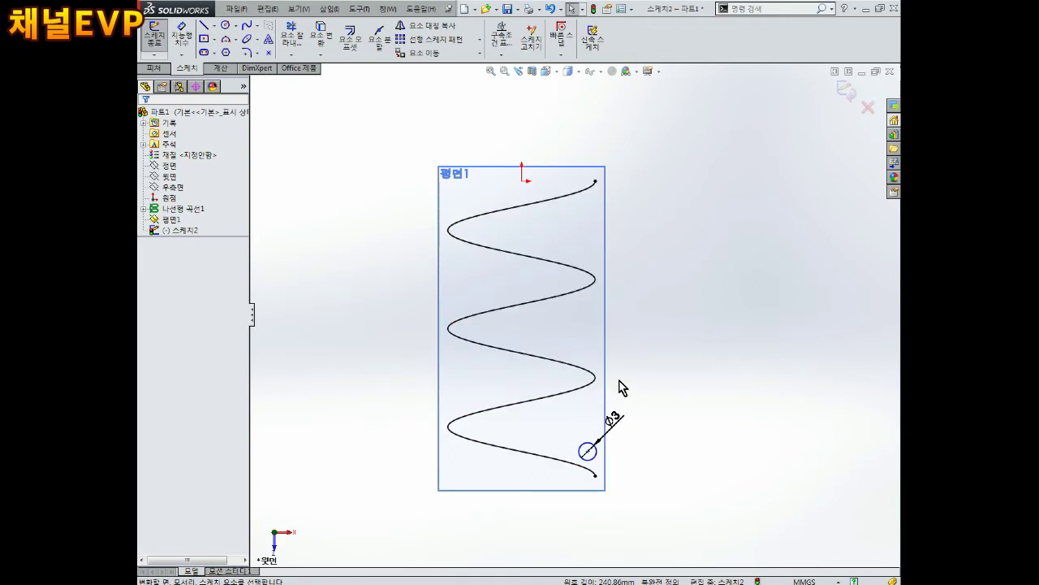
pyautogui.moveTo(624, 381); pyautogui.dragTo(604, 276, button='middle')
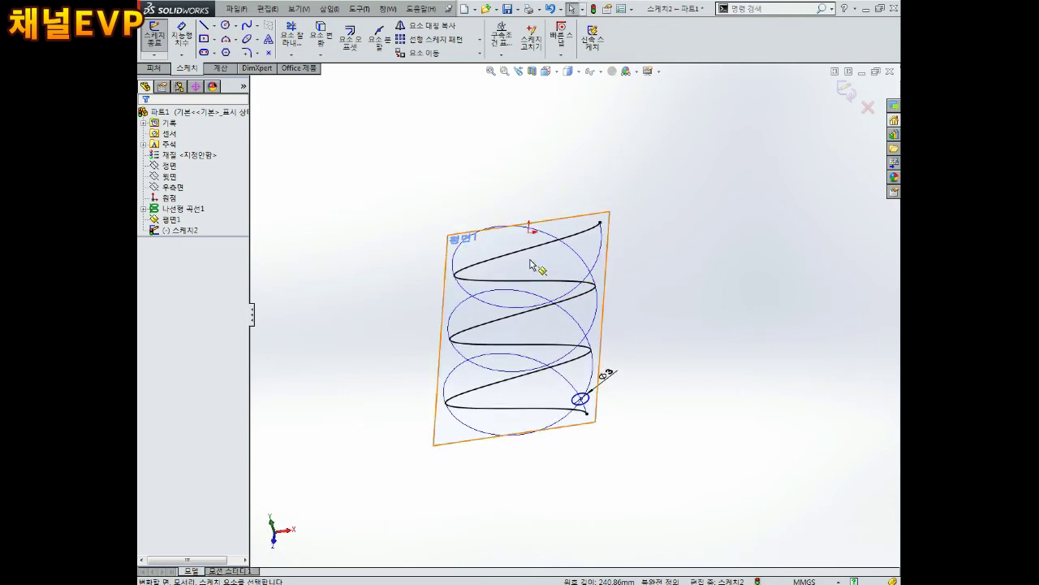
pyautogui.scroll(-2, 630, 233)
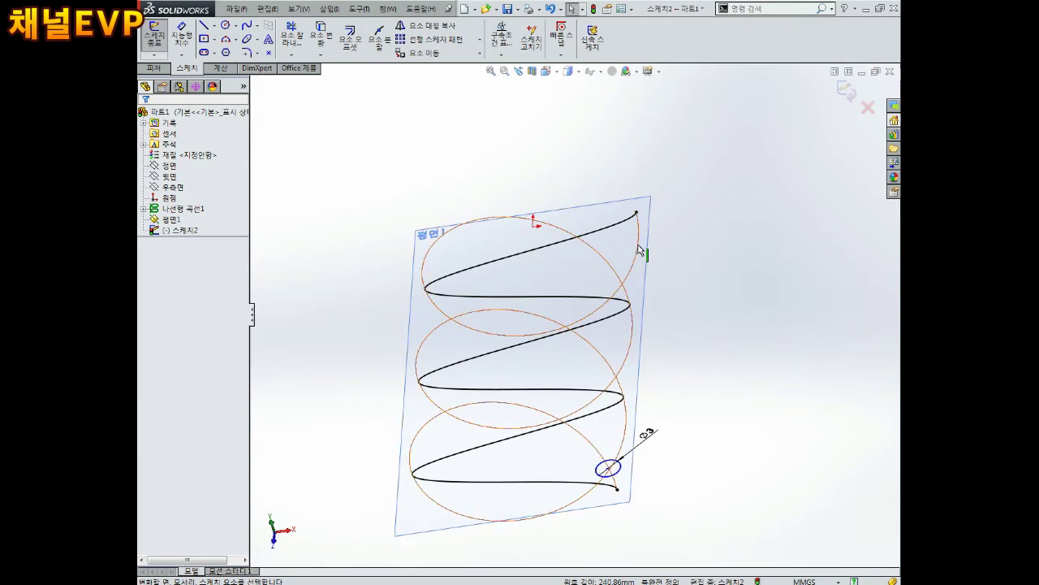
# Orbit and zoom until the converted helix curve and its plane are clearly visible
pyautogui.scroll(2, 595, 321)
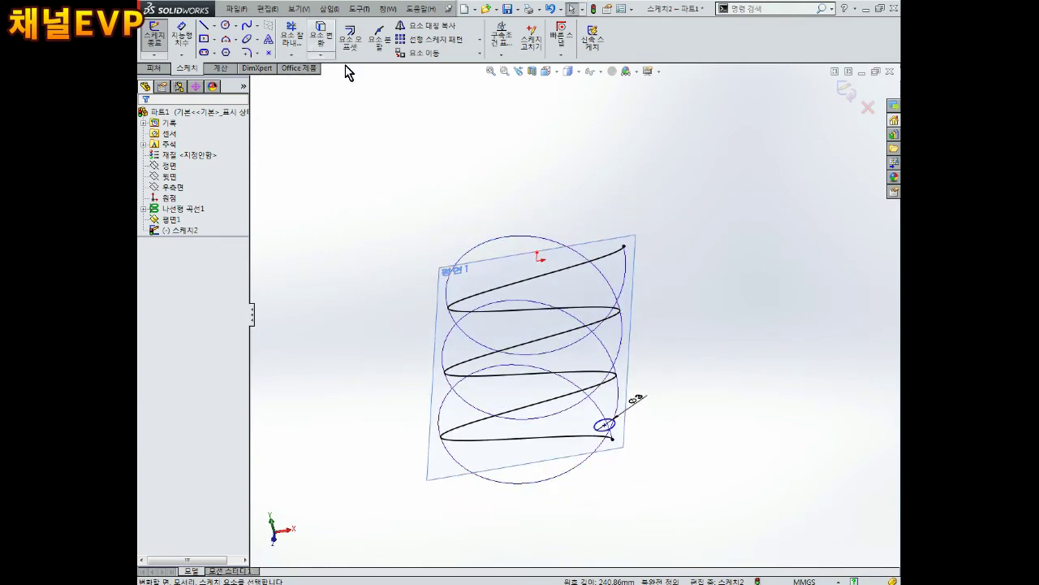
pyautogui.moveTo(545, 288)
pyautogui.mouseDown(button='middle')
pyautogui.moveTo(564, 251)
pyautogui.moveTo(569, 360)
pyautogui.moveTo(593, 389)
pyautogui.mouseUp(button='middle')
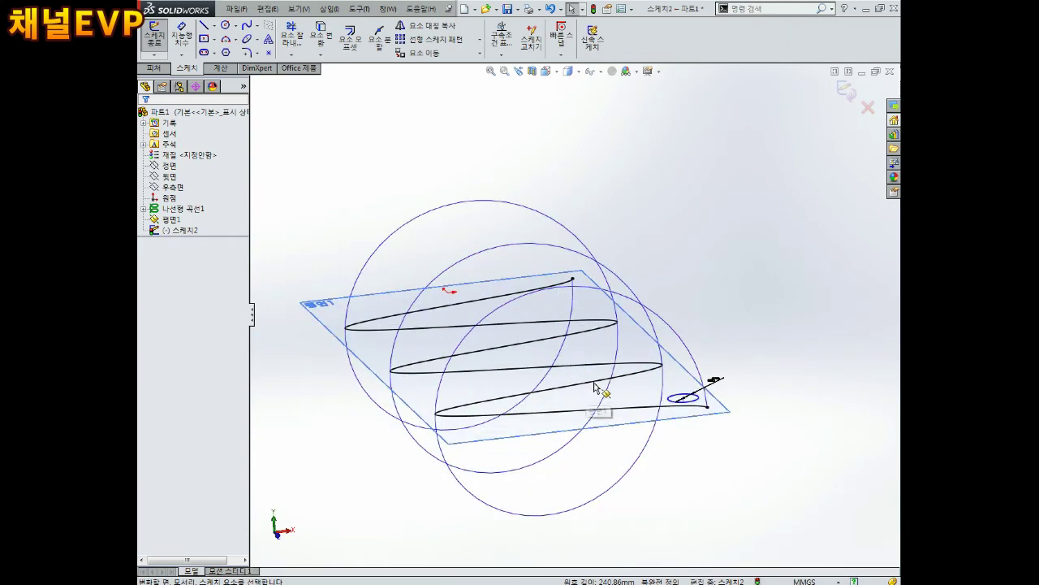
pyautogui.scroll(2, 597, 386)
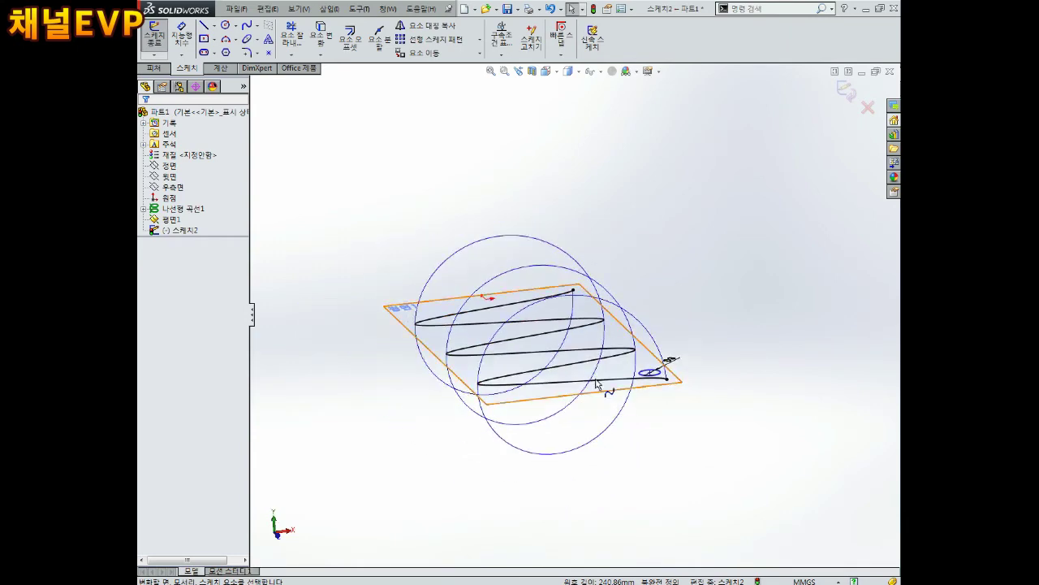
pyautogui.moveTo(599, 383); pyautogui.dragTo(596, 420, button='middle')
pyautogui.scroll(-2, 703, 403)
pyautogui.moveTo(506, 390); pyautogui.dragTo(557, 364, button='middle')
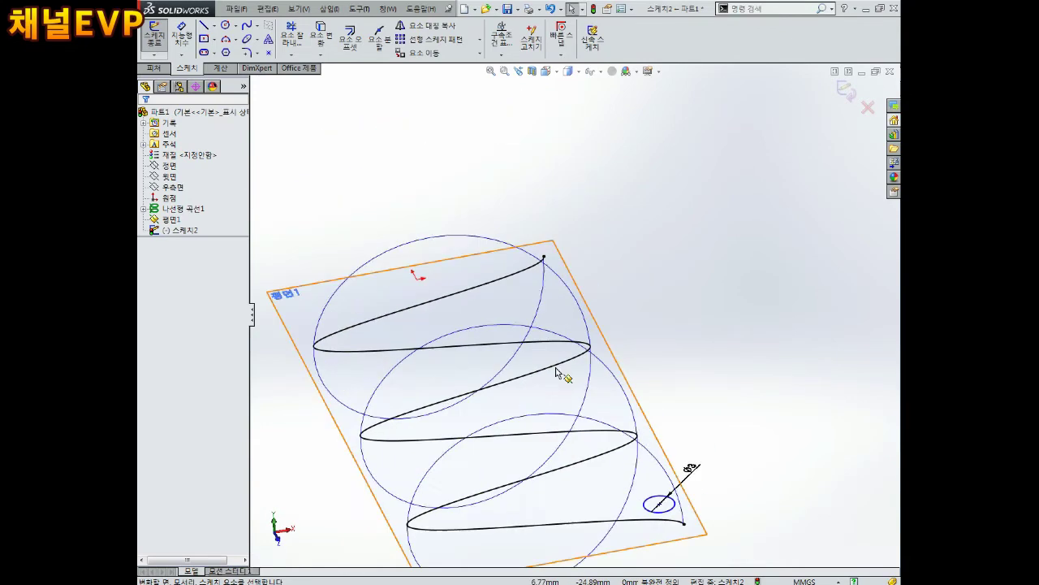
pyautogui.moveTo(575, 431); pyautogui.dragTo(581, 421, button='middle')
# Set the converted helix curve to 'For construction' so it shows as dash-dot geometry
pyautogui.click(583, 413)
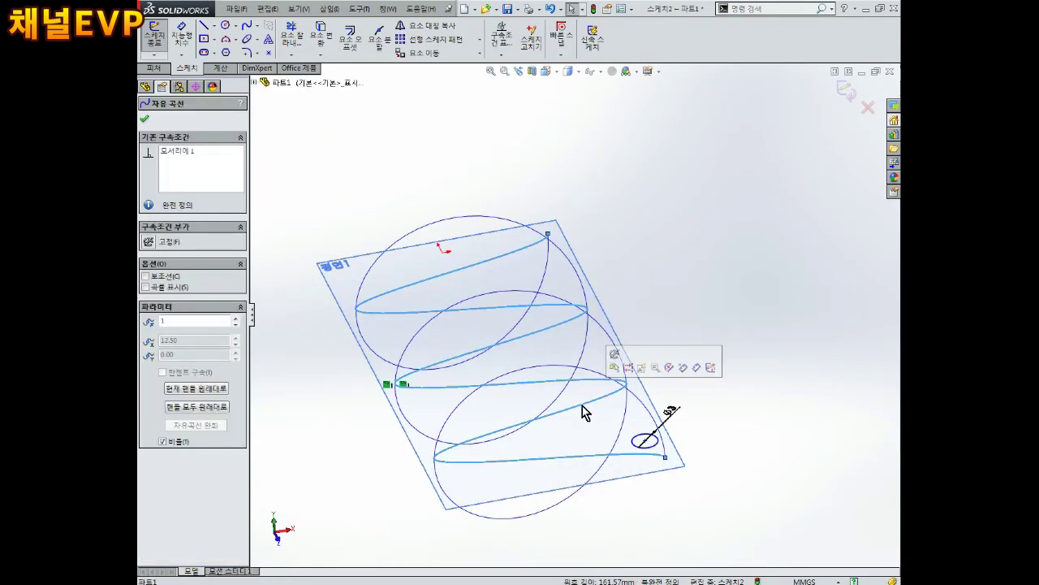
pyautogui.click(630, 369)
pyautogui.scroll(-3, 594, 425)
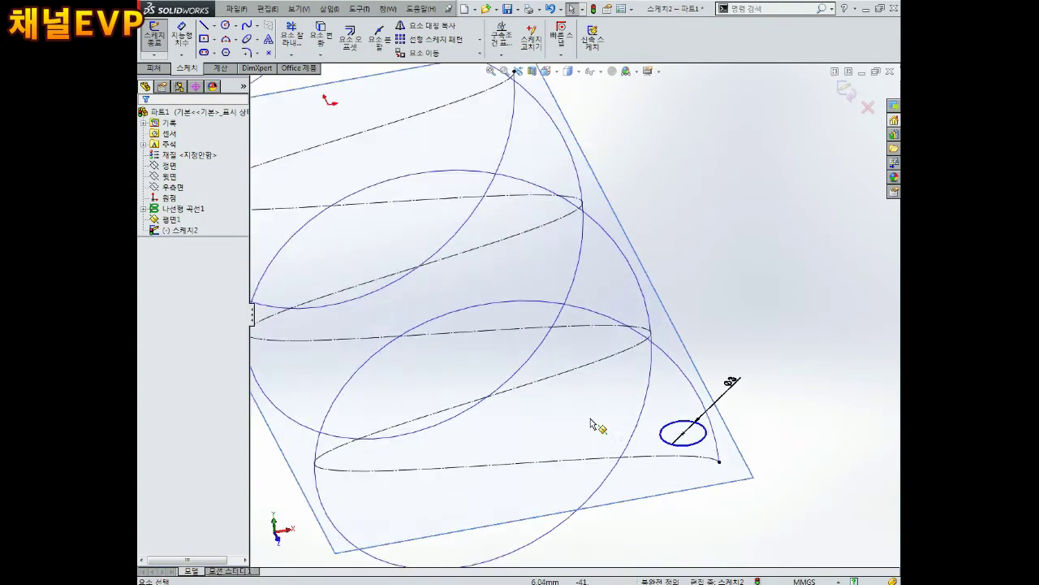
pyautogui.scroll(-3, 568, 344)
pyautogui.scroll(5, 558, 346)
pyautogui.moveTo(551, 370)
pyautogui.mouseDown(button='middle')
pyautogui.moveTo(529, 341)
pyautogui.moveTo(541, 364)
pyautogui.mouseUp(button='middle')
pyautogui.scroll(3, 557, 428)
pyautogui.scroll(-4, 570, 416)
pyautogui.moveTo(568, 417)
pyautogui.mouseDown(button='middle')
pyautogui.moveTo(733, 406)
pyautogui.moveTo(777, 301)
pyautogui.moveTo(739, 358)
pyautogui.mouseUp(button='middle')
pyautogui.scroll(-3, 739, 358)
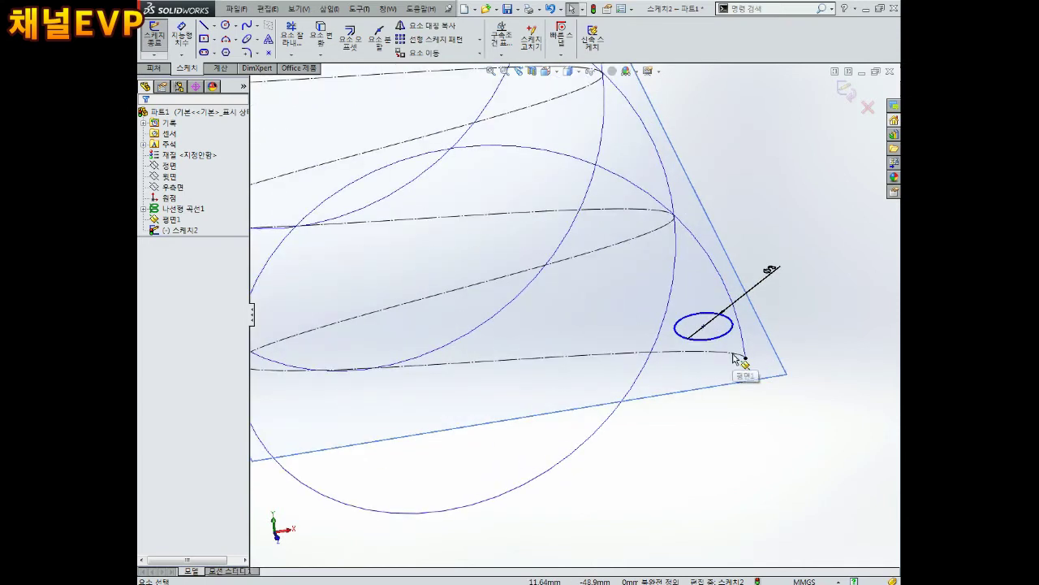
# Add a Merge relation between the Ø3 circle's centre and the helix's end point
pyautogui.click(704, 328)
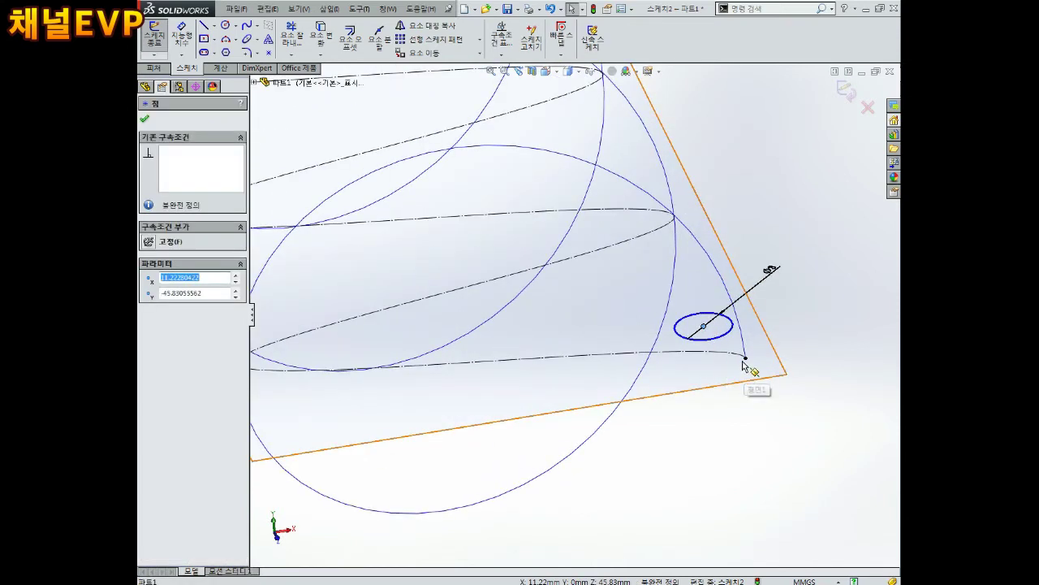
pyautogui.keyDown('ctrl'); pyautogui.click(745, 358); pyautogui.keyUp('ctrl')
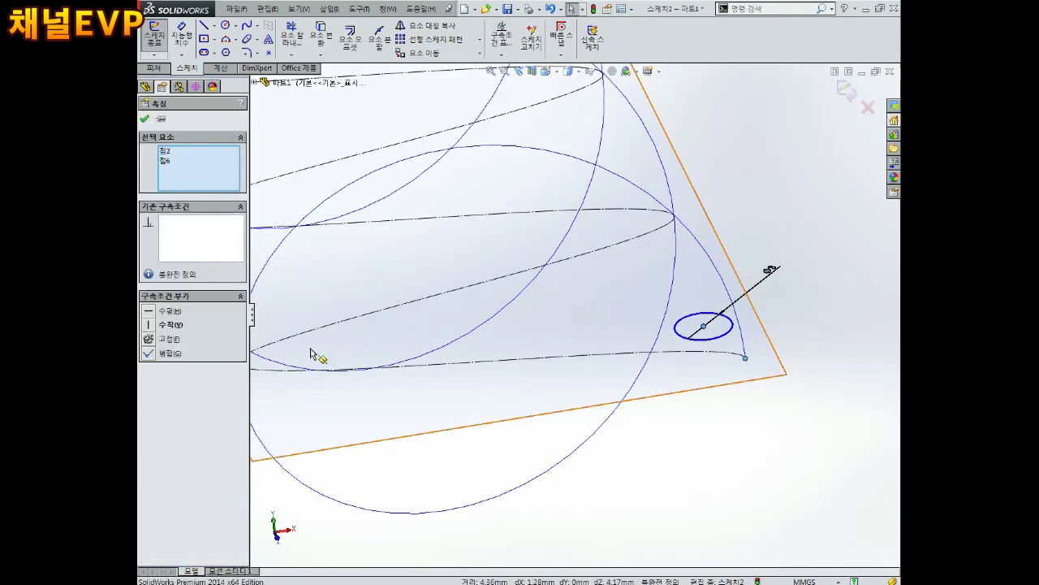
pyautogui.click(154, 360)
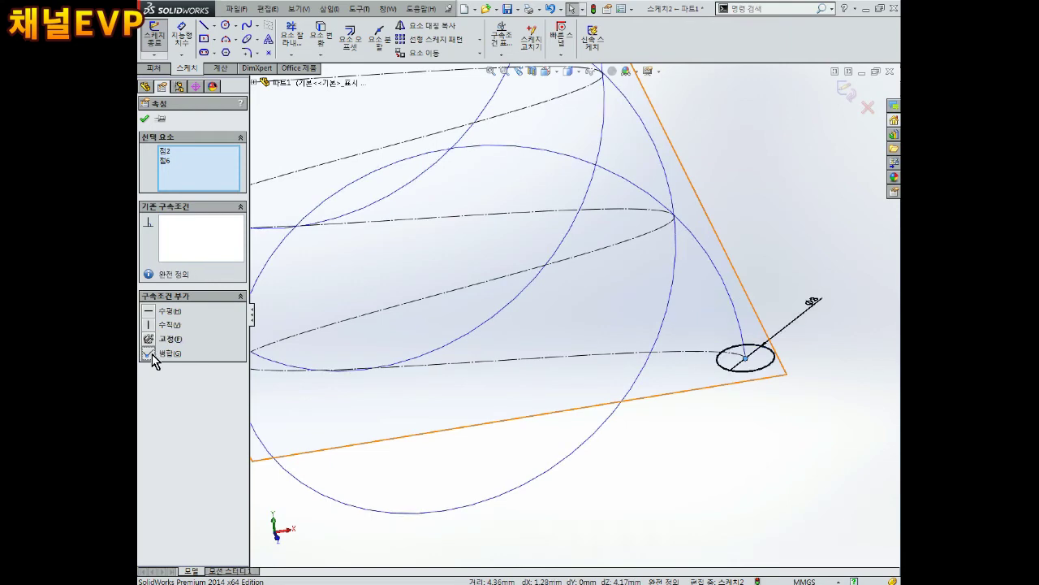
pyautogui.click(550, 343)
pyautogui.moveTo(550, 343)
pyautogui.mouseDown(button='middle')
pyautogui.moveTo(645, 318)
pyautogui.moveTo(647, 260)
pyautogui.mouseUp(button='middle')
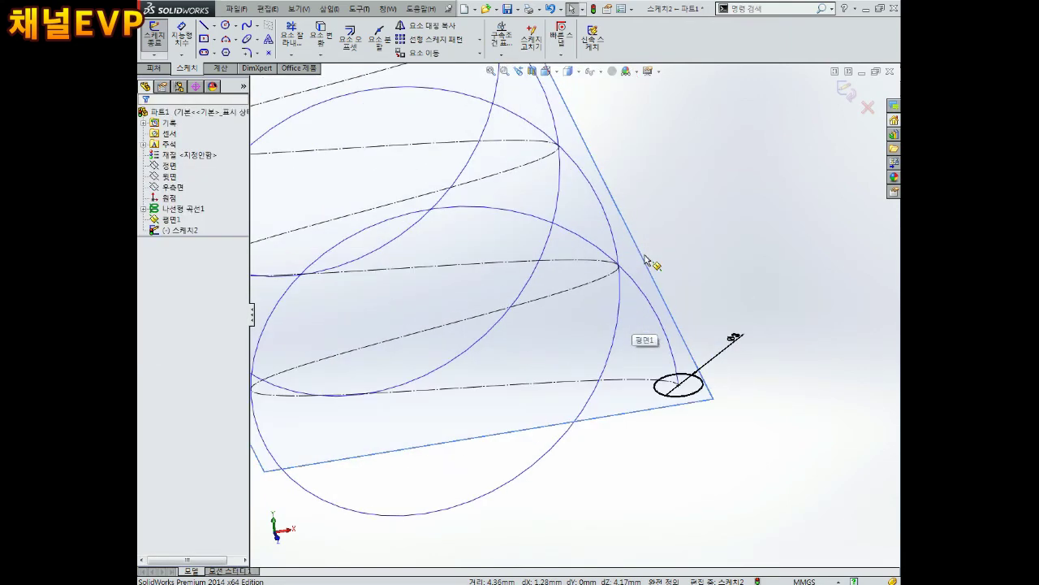
pyautogui.hotkey('ctrl', '5')
pyautogui.scroll(-1, 665, 509)
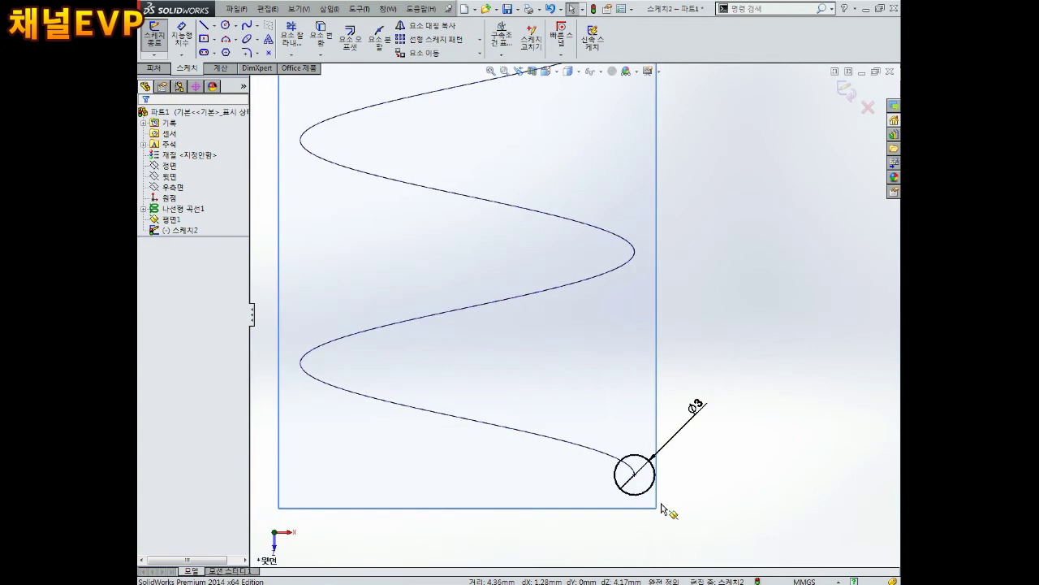
pyautogui.scroll(-3, 580, 363)
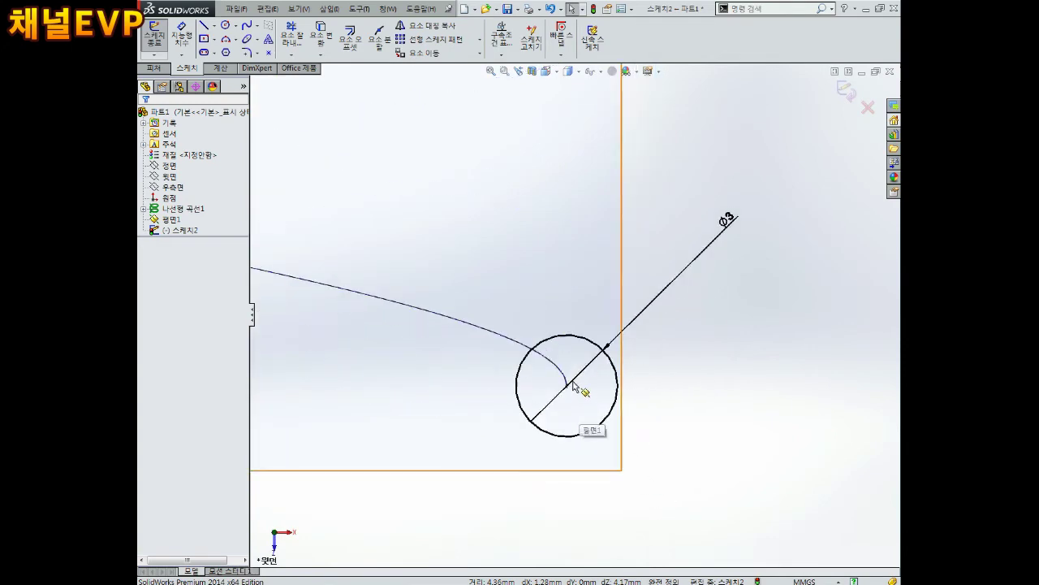
pyautogui.scroll(2, 575, 388)
# Check the circle's position in front and 평면1 normal views, then close 스케치2
pyautogui.hotkey('ctrl', '1')
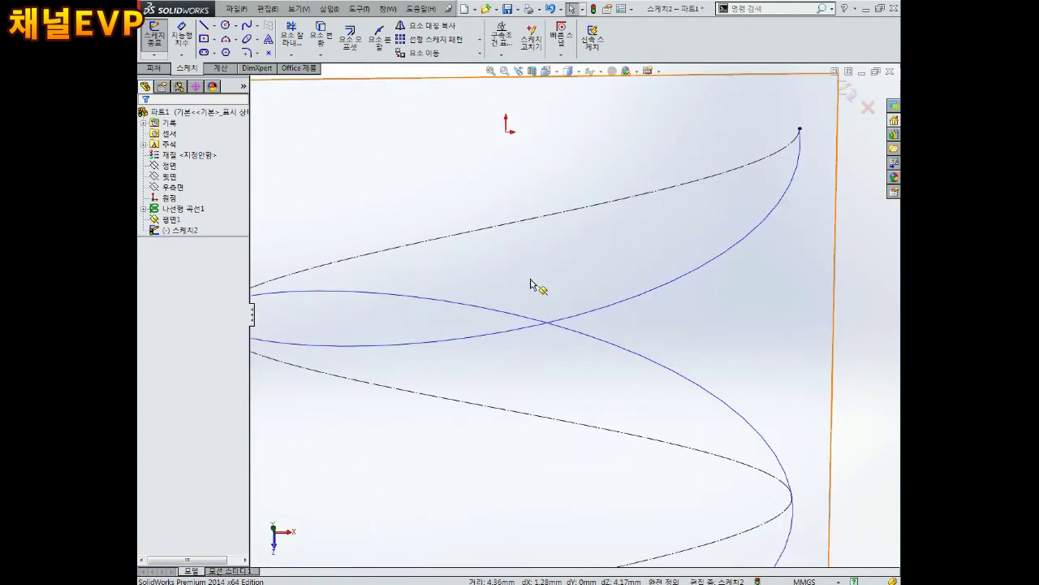
pyautogui.scroll(2, 572, 422)
pyautogui.scroll(-3, 608, 487)
pyautogui.scroll(-3, 638, 414)
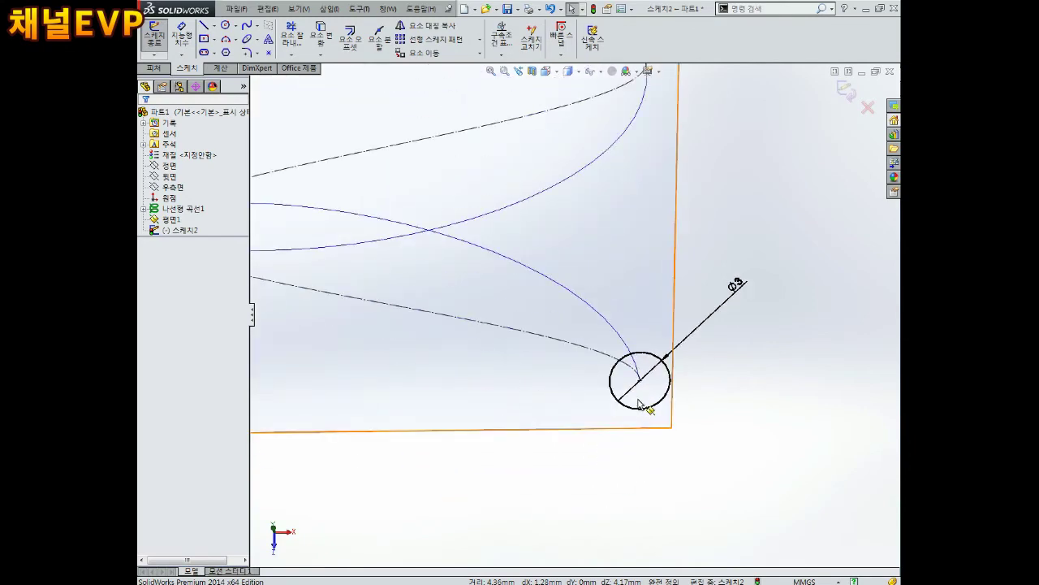
pyautogui.scroll(3, 639, 404)
pyautogui.hotkey('ctrl', '8')
pyautogui.scroll(3, 629, 309)
pyautogui.scroll(-2, 618, 307)
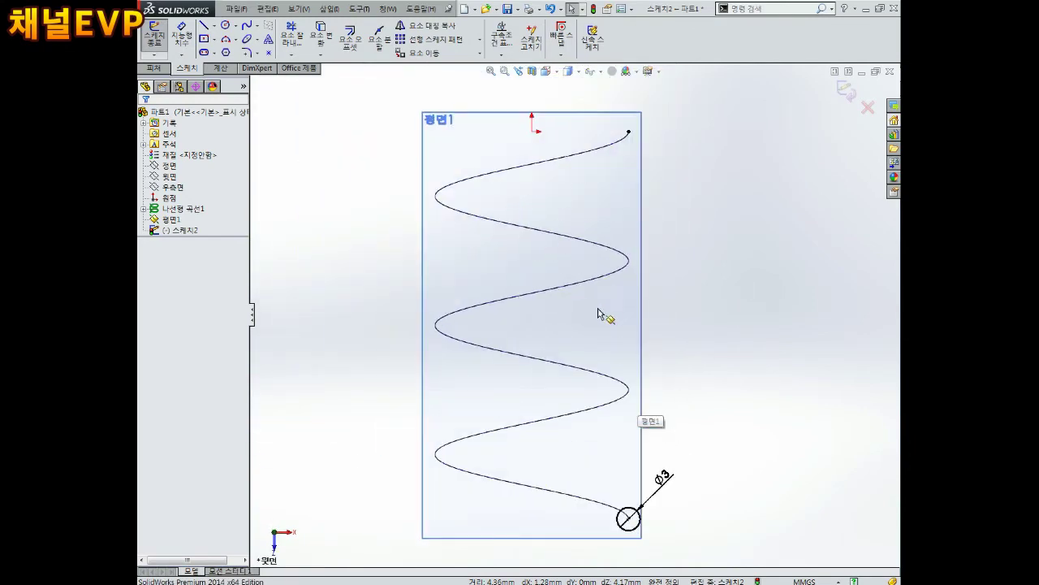
pyautogui.hotkey('ctrl', 'shift', 'z')
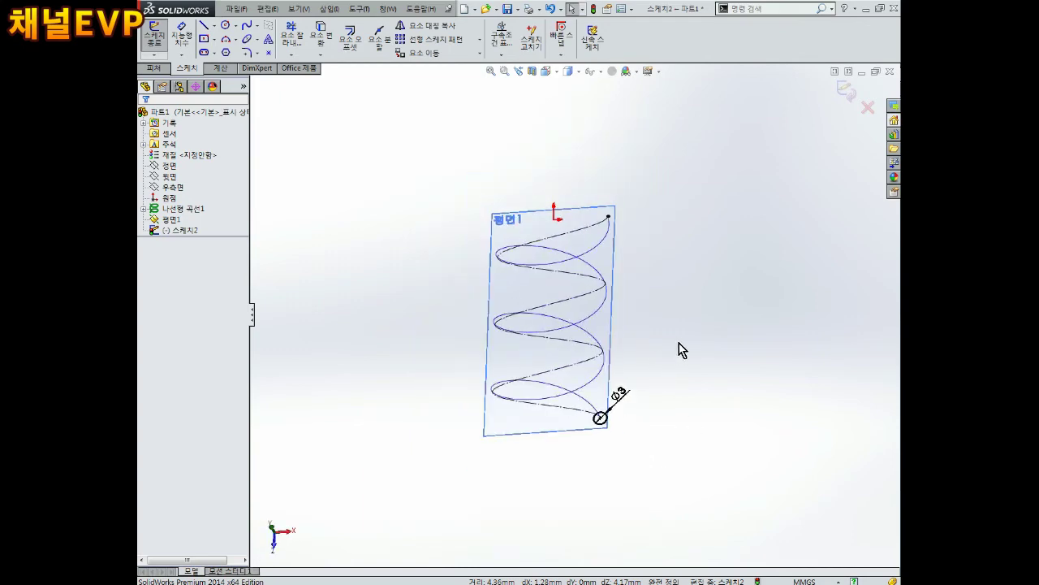
pyautogui.click(845, 91)
pyautogui.scroll(5, 601, 357)
pyautogui.moveTo(655, 273)
pyautogui.mouseDown(button='middle')
pyautogui.moveTo(595, 190)
pyautogui.moveTo(520, 162)
pyautogui.mouseUp(button='middle')
pyautogui.scroll(-2, 520, 162)
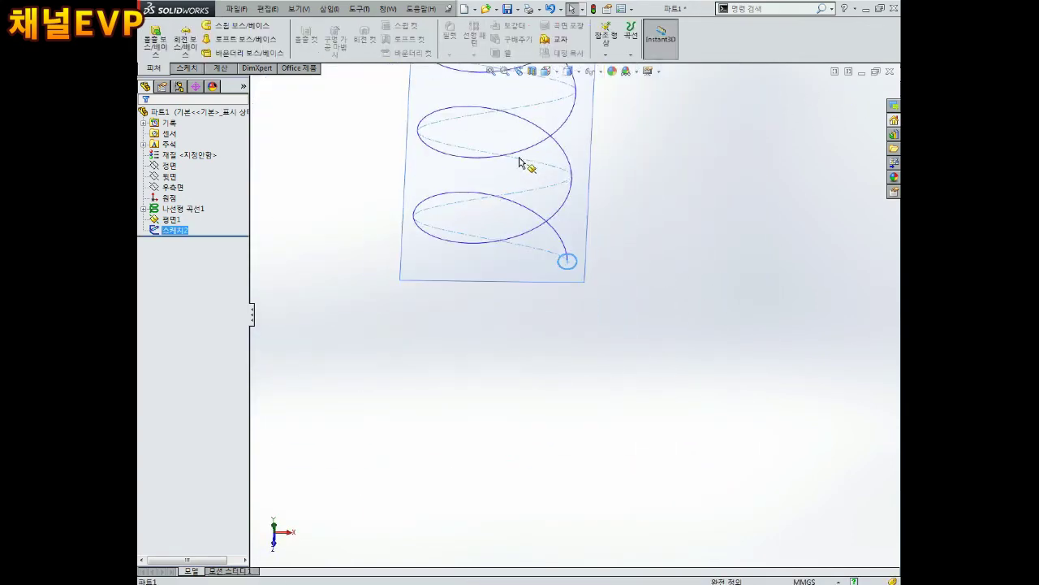
# Create 스윕1 by sweeping the Ø3 circle sketch along the helix path into a coil spring
pyautogui.click(240, 26)
pyautogui.scroll(2, 531, 232)
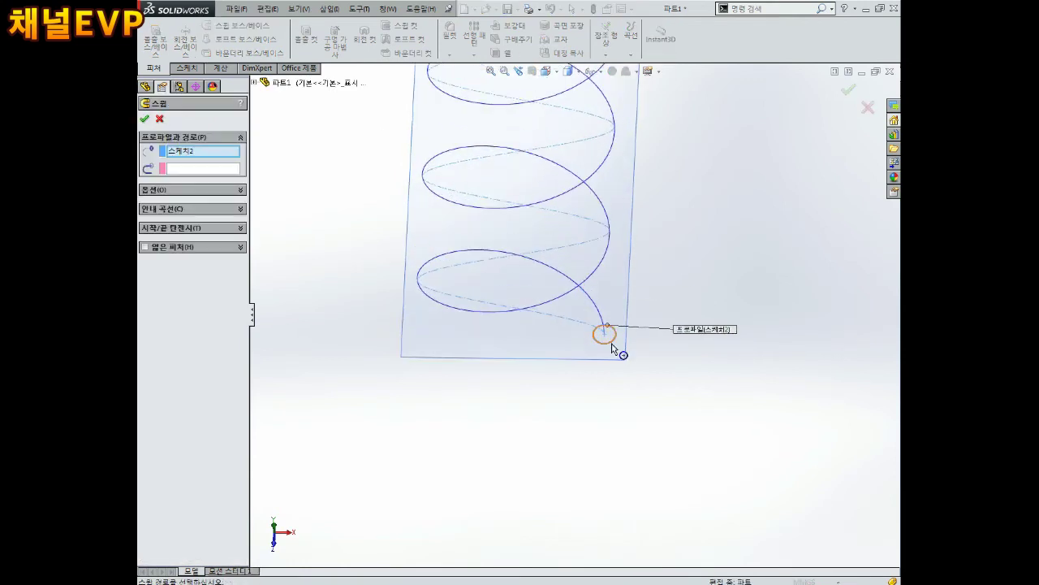
pyautogui.click(195, 169)
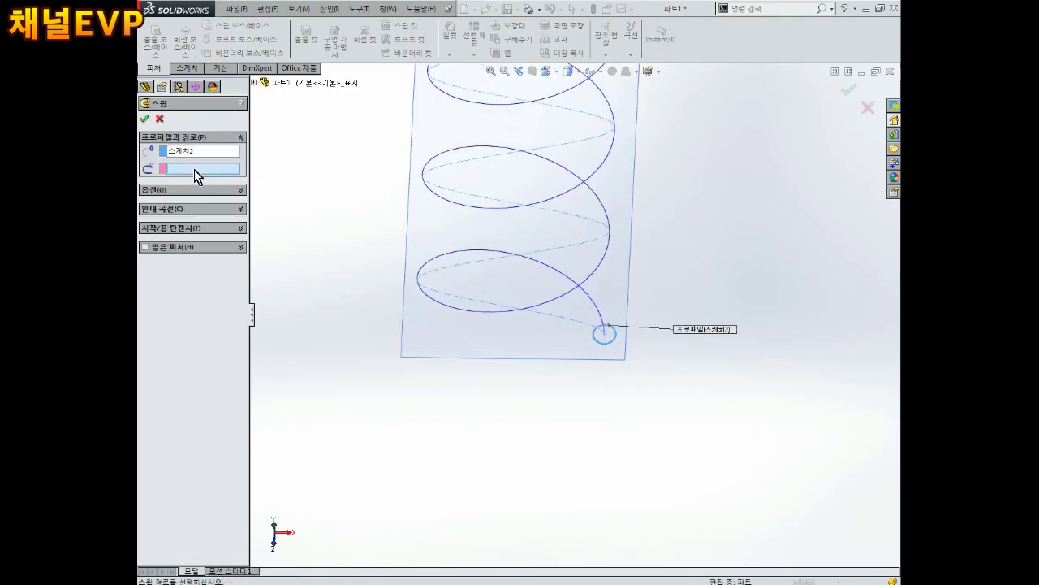
pyautogui.click(531, 260)
pyautogui.scroll(3, 539, 267)
pyautogui.moveTo(524, 181)
pyautogui.mouseDown(button='middle')
pyautogui.moveTo(615, 160)
pyautogui.moveTo(626, 281)
pyautogui.moveTo(536, 260)
pyautogui.mouseUp(button='middle')
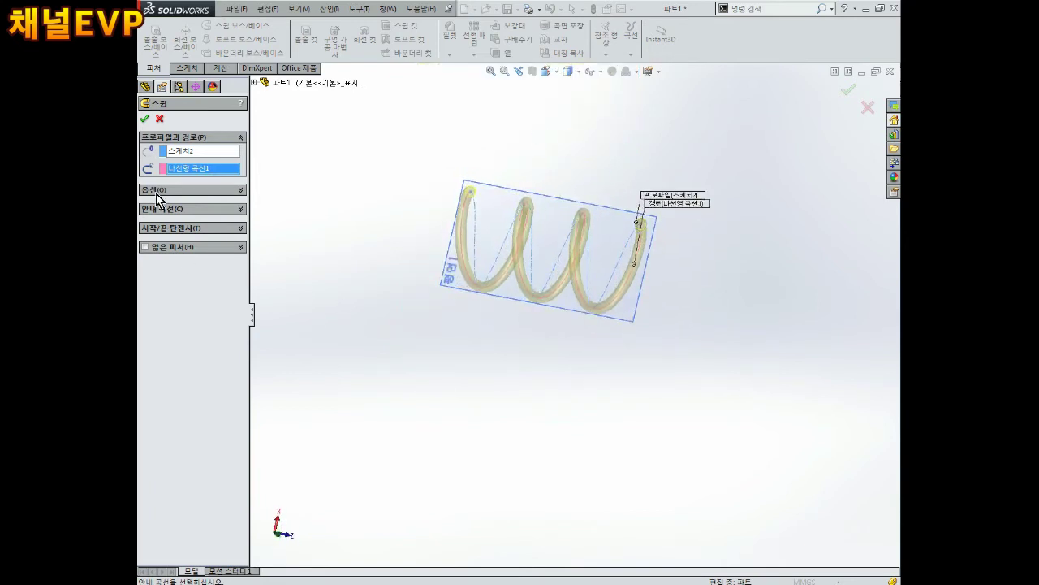
pyautogui.click(148, 121)
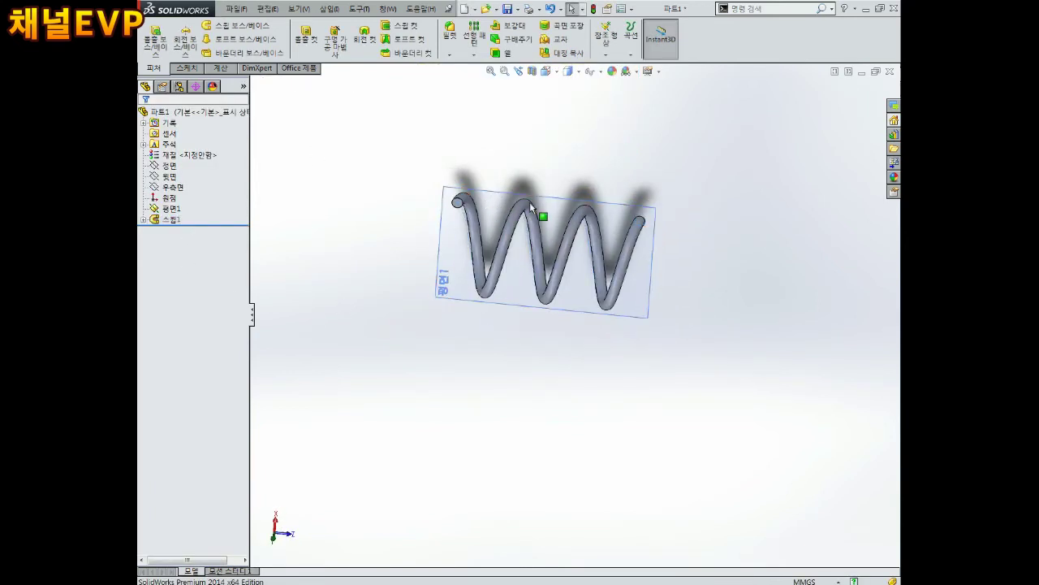
pyautogui.moveTo(532, 201); pyautogui.dragTo(536, 244, button='middle')
pyautogui.click(637, 217)
pyautogui.click(687, 194)
pyautogui.moveTo(690, 188)
pyautogui.mouseDown(button='middle')
pyautogui.moveTo(597, 241)
pyautogui.moveTo(436, 256)
pyautogui.mouseUp(button='middle')
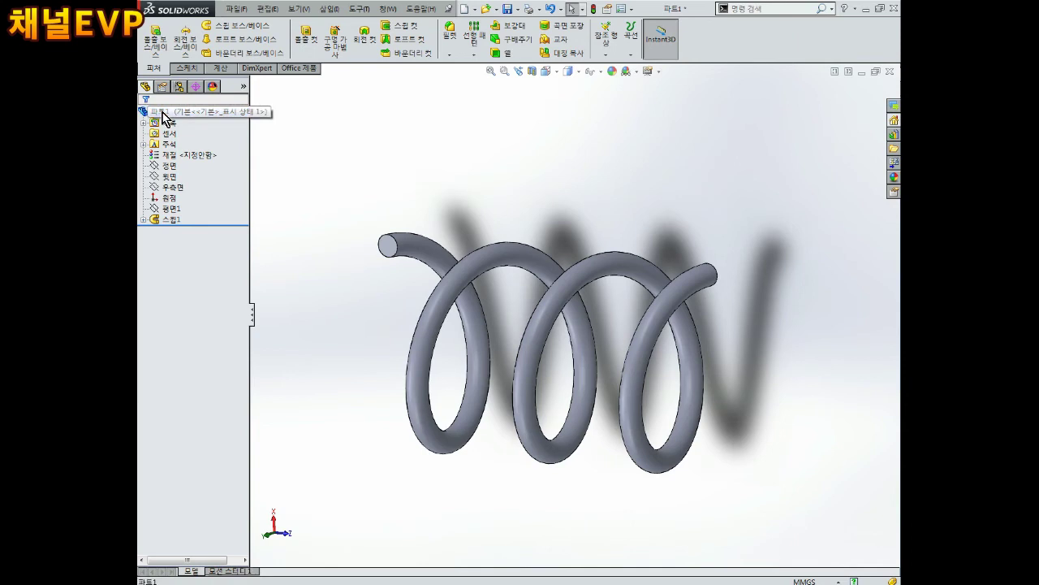
# Give the whole part an olive-yellow appearance, then bring up Save As with Ctrl+S
pyautogui.rightClick(162, 113)
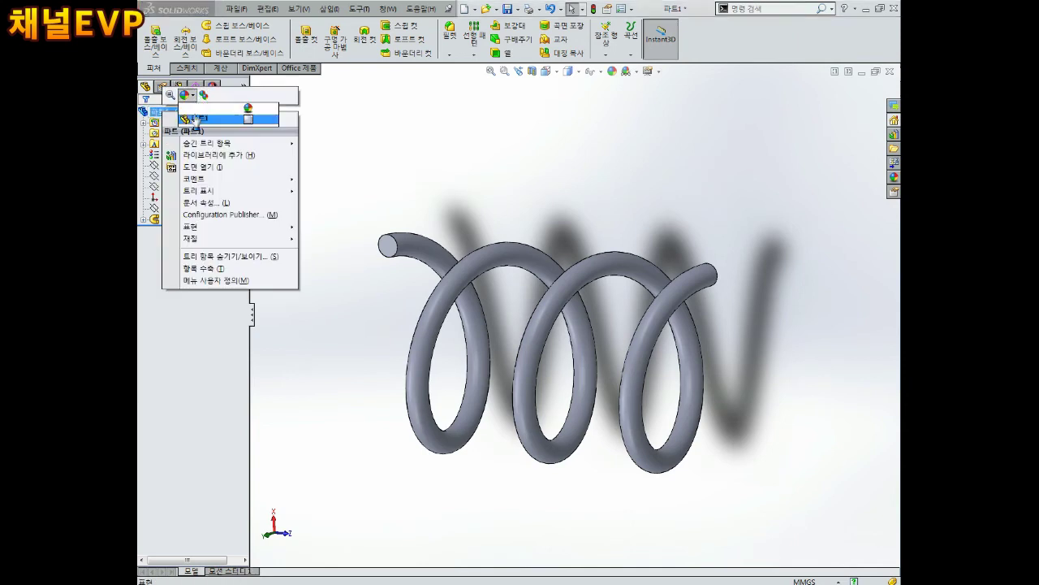
pyautogui.click(196, 120)
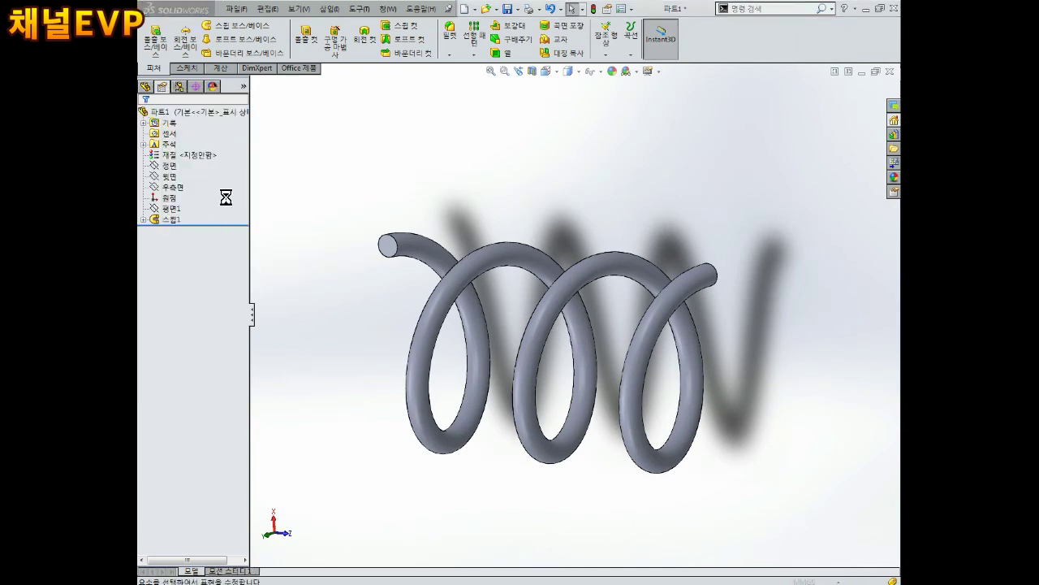
pyautogui.click(179, 357)
pyautogui.click(144, 119)
pyautogui.moveTo(583, 254)
pyautogui.mouseDown(button='middle')
pyautogui.moveTo(501, 341)
pyautogui.moveTo(577, 292)
pyautogui.moveTo(749, 264)
pyautogui.mouseUp(button='middle')
pyautogui.scroll(3, 577, 293)
pyautogui.scroll(-2, 749, 264)
pyautogui.hotkey('ctrl', 's')
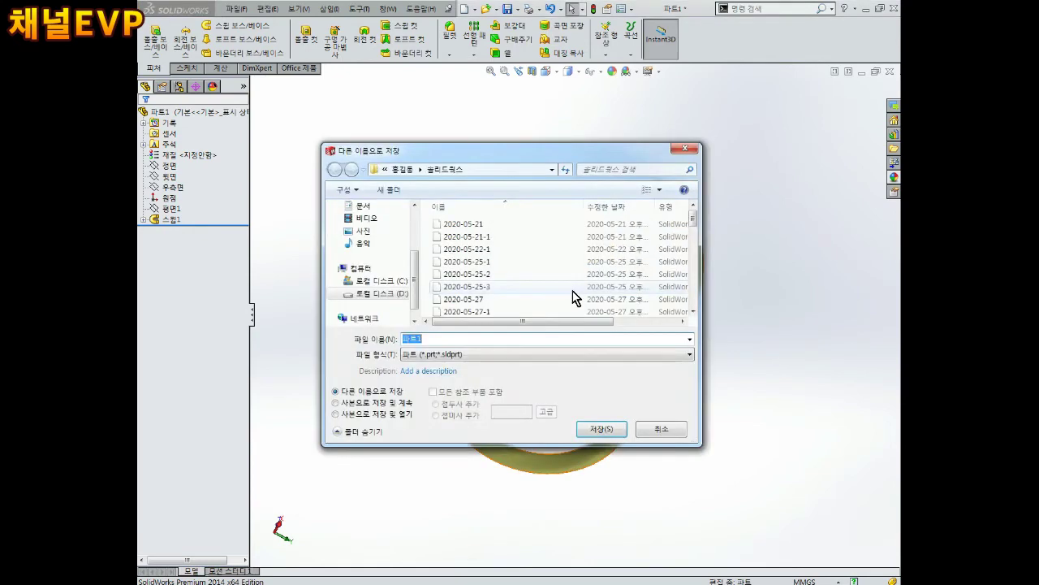
# Save the spring part as 2020-06-1 and start a new document from the File menu
pyautogui.write('2020-06-1')
pyautogui.press('Return')
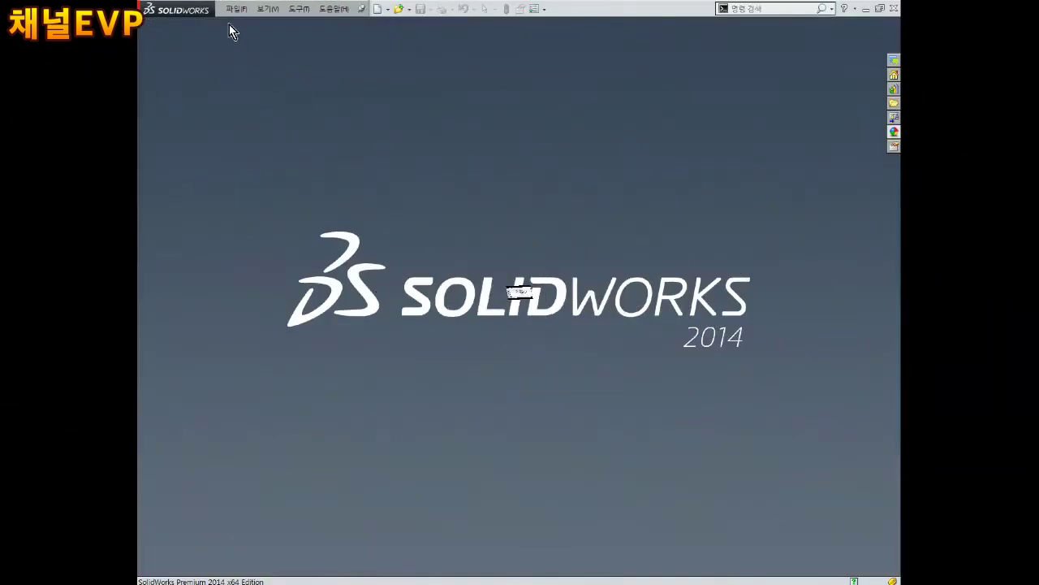
pyautogui.click(235, 8)
pyautogui.click(251, 26)
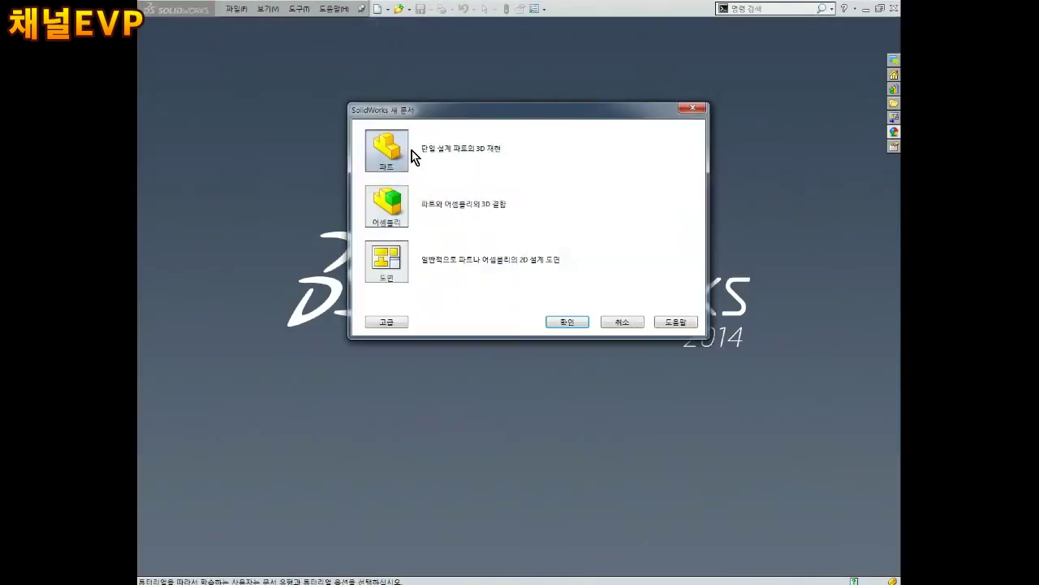
# Create a new blank part and begin a sketch on the Front plane
pyautogui.click(585, 323)
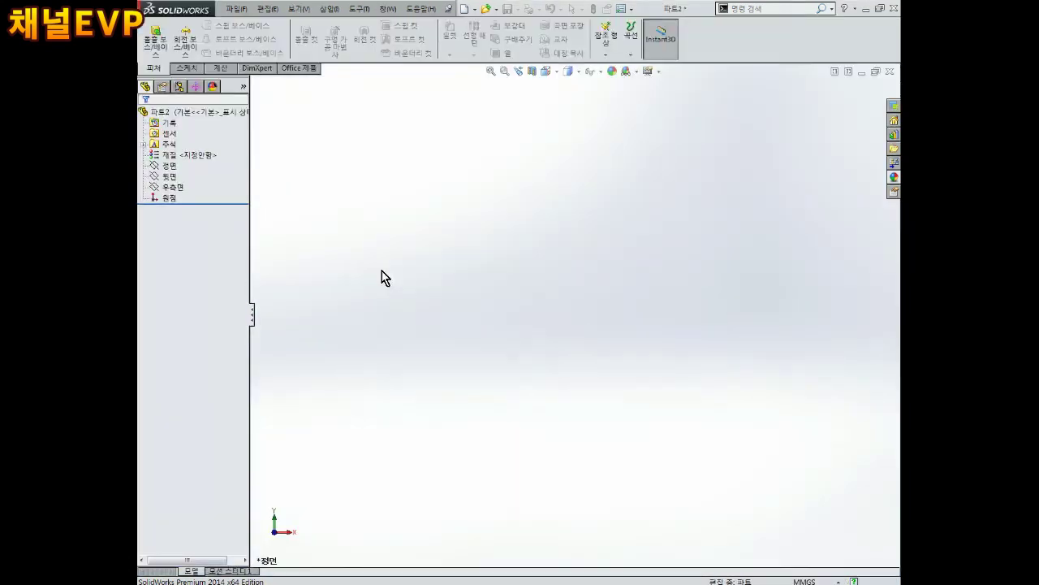
pyautogui.click(169, 167)
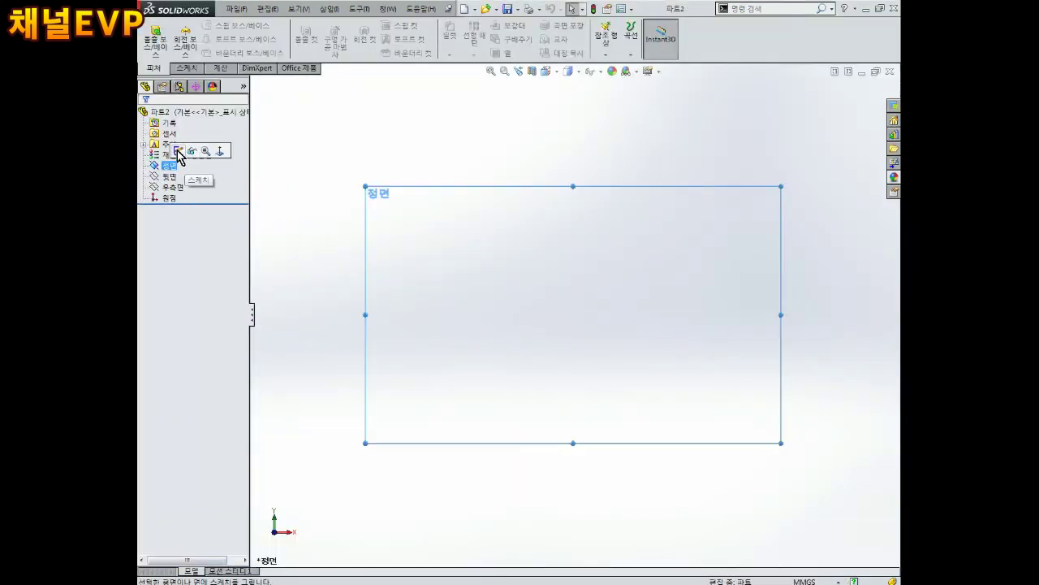
pyautogui.click(181, 151)
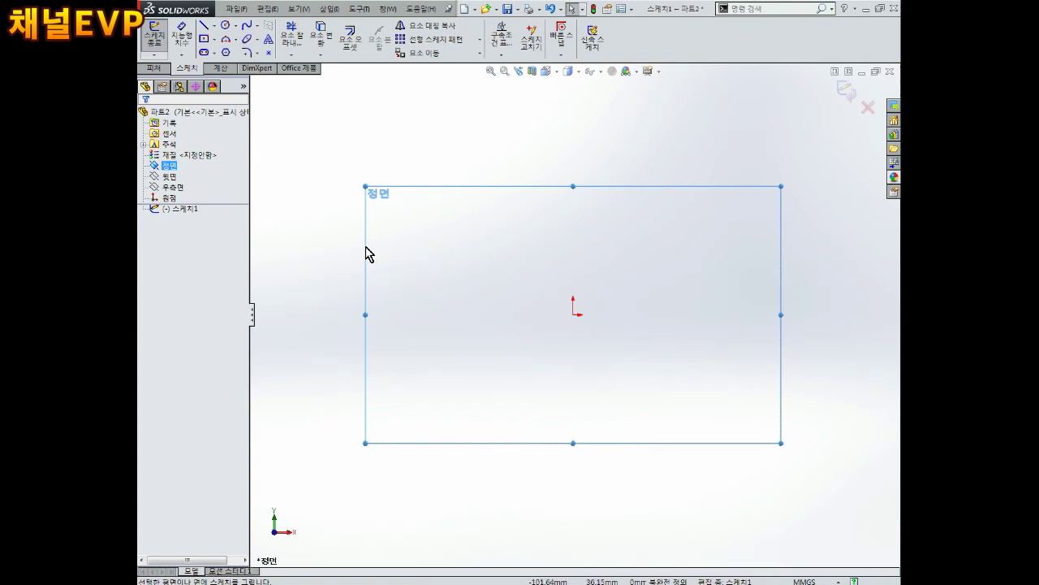
# Draw a corner rectangle starting at the origin
pyautogui.click(213, 39)
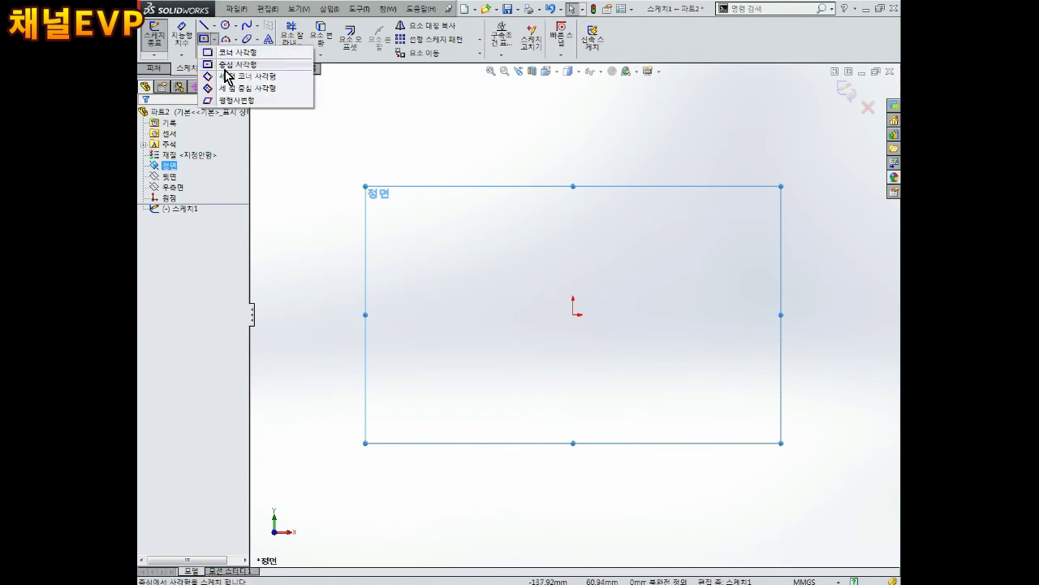
pyautogui.click(218, 50)
pyautogui.click(574, 314)
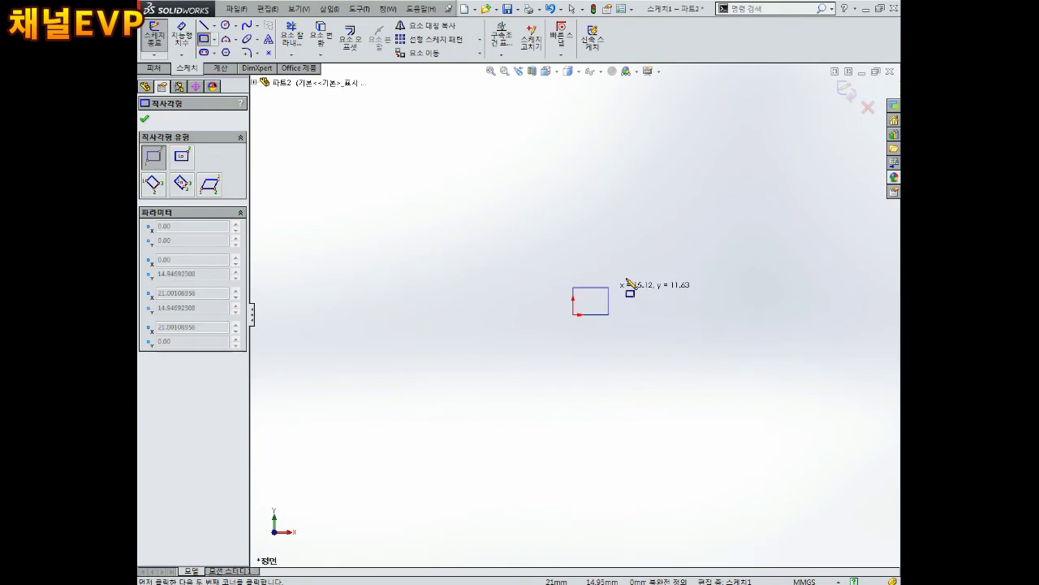
pyautogui.click(810, 237)
pyautogui.press('Escape')
pyautogui.scroll(3, 770, 339)
pyautogui.scroll(-2, 731, 328)
pyautogui.scroll(-2, 690, 301)
pyautogui.scroll(-1, 573, 312)
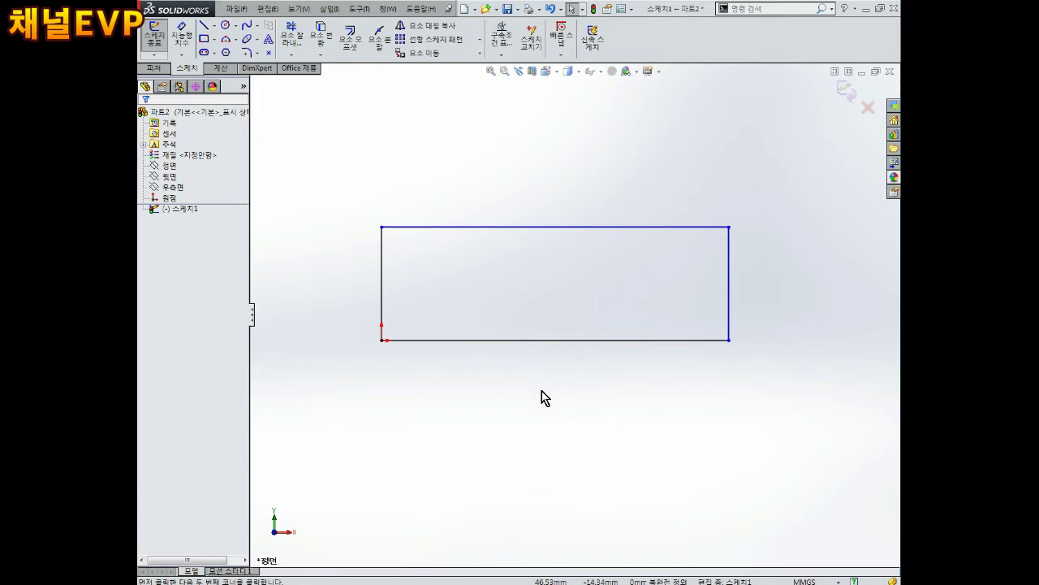
pyautogui.moveTo(544, 432); pyautogui.dragTo(539, 361, button='right')
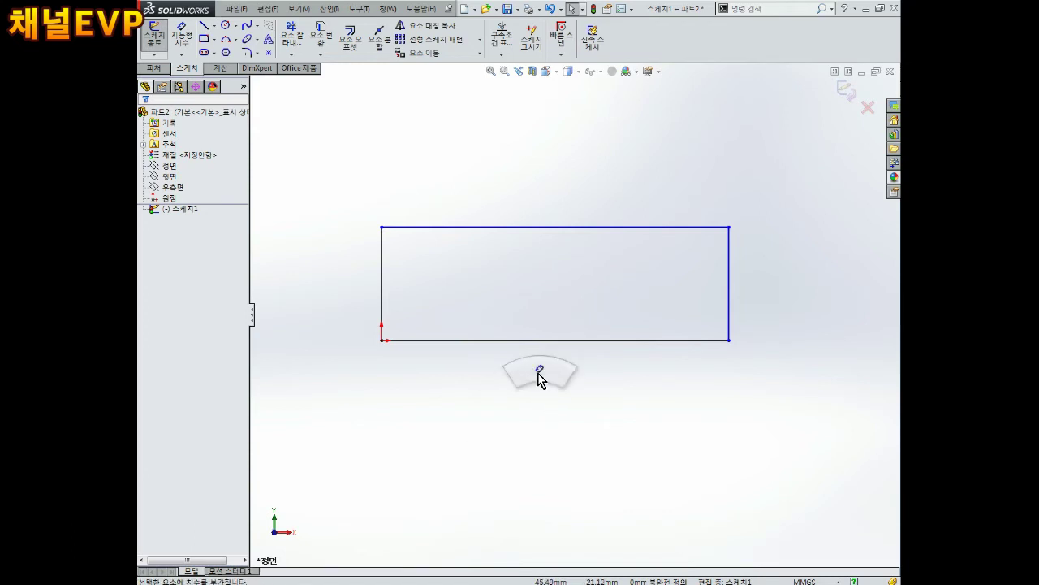
# Dimension the rectangle's top line to 100 mm and its left line to 15 mm
pyautogui.click(523, 226)
pyautogui.click(524, 162)
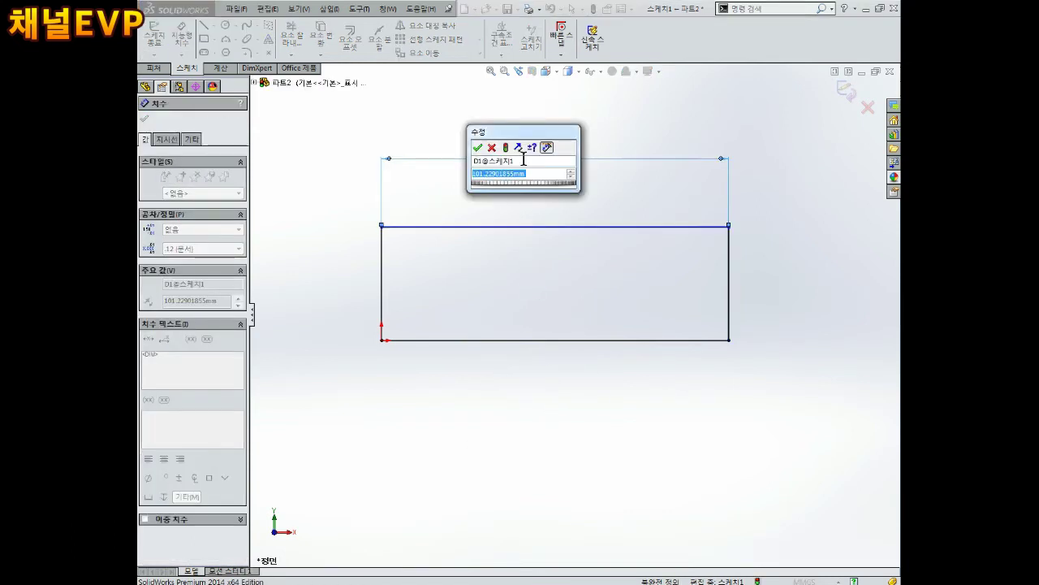
pyautogui.write('100')
pyautogui.press('Return')
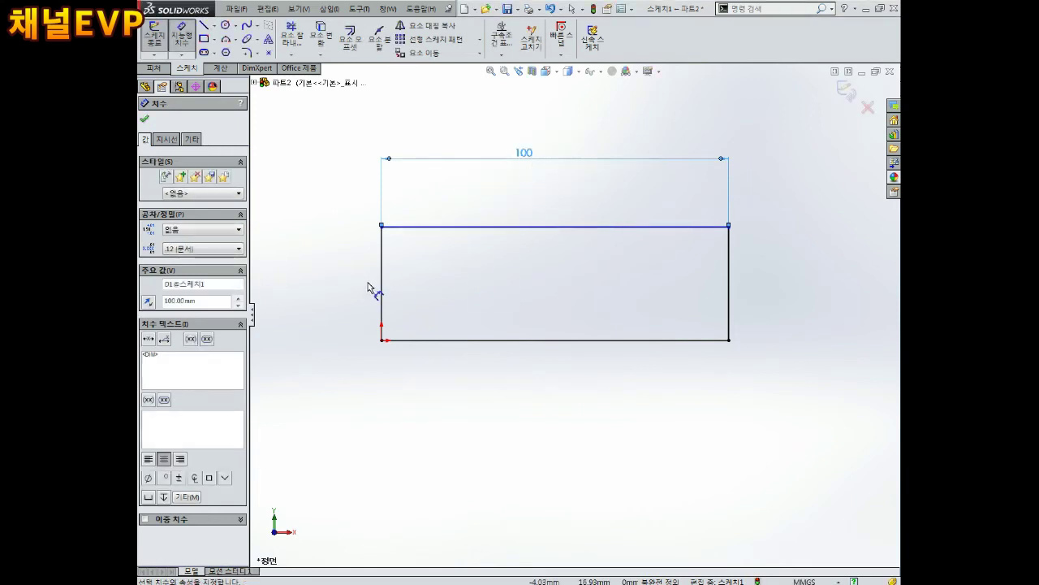
pyautogui.click(381, 283)
pyautogui.click(333, 280)
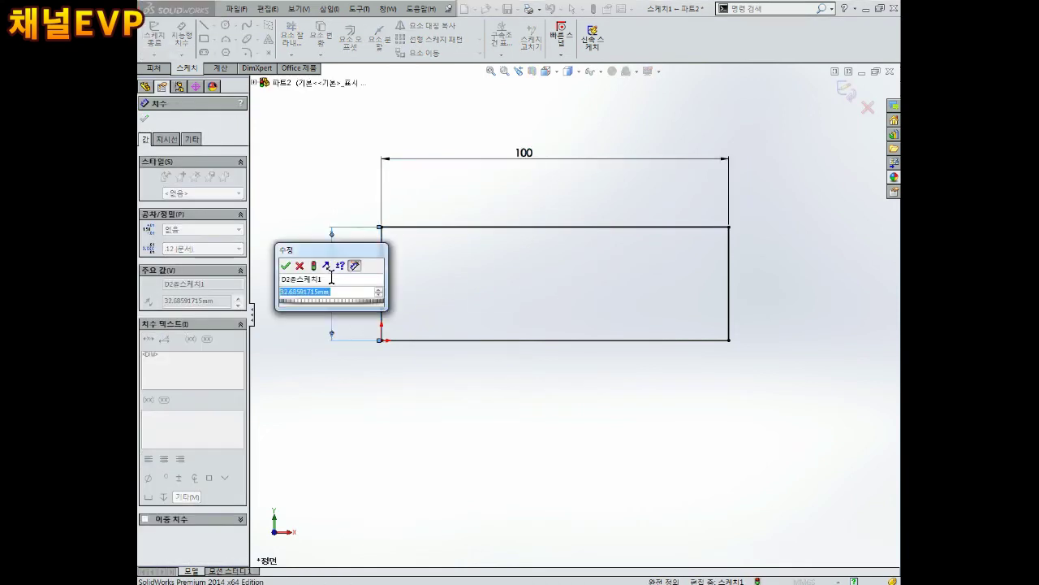
pyautogui.write('15')
pyautogui.press('Return')
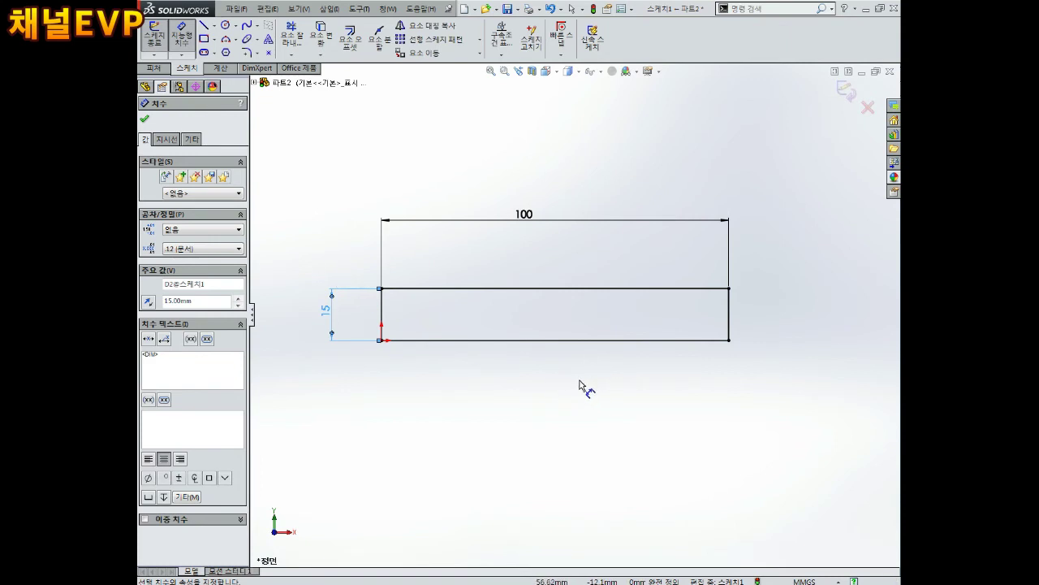
pyautogui.scroll(-2, 578, 392)
pyautogui.click(327, 117)
# Chamfer both top corners of the rectangle by 2 mm with Sketch Chamfer
pyautogui.click(256, 53)
pyautogui.click(293, 81)
pyautogui.write('2.00mm')
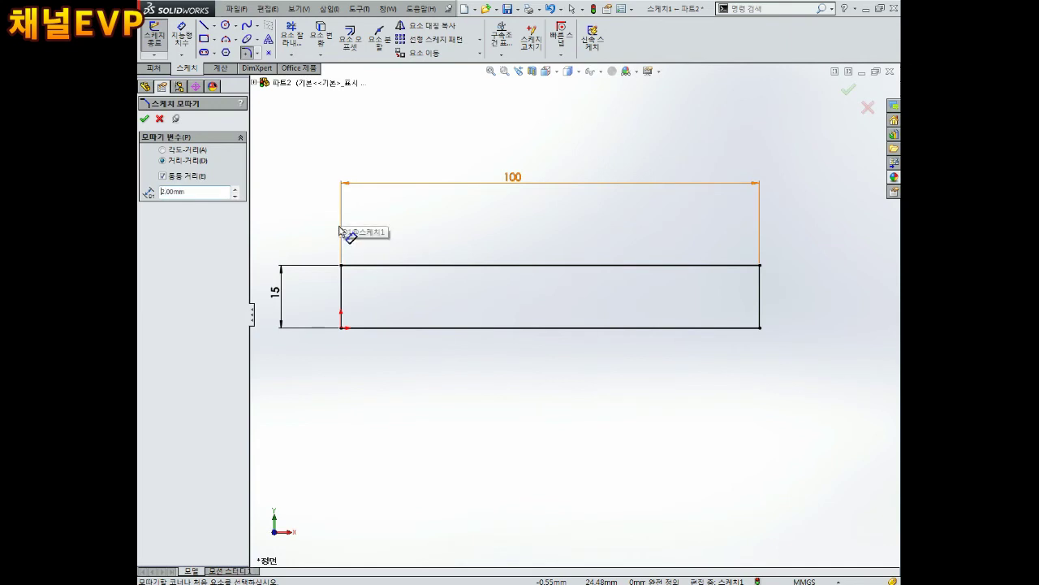
pyautogui.click(366, 266)
pyautogui.click(341, 290)
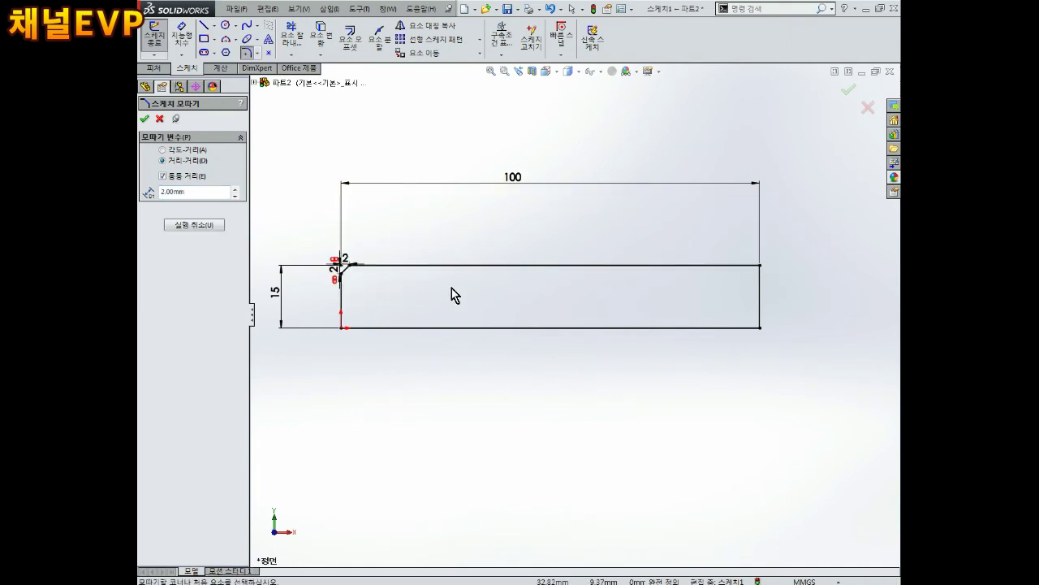
pyautogui.click(750, 266)
pyautogui.click(759, 282)
pyautogui.press('Escape')
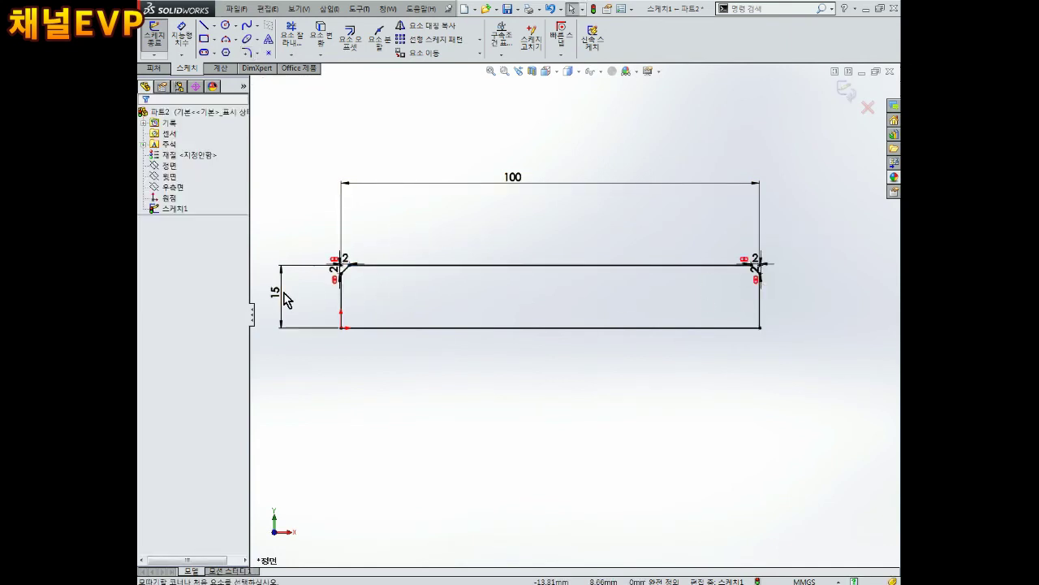
# Move the 100 dimension closer to the sketch and exit 스케치1
pyautogui.click(303, 297)
pyautogui.moveTo(523, 183); pyautogui.dragTo(536, 237)
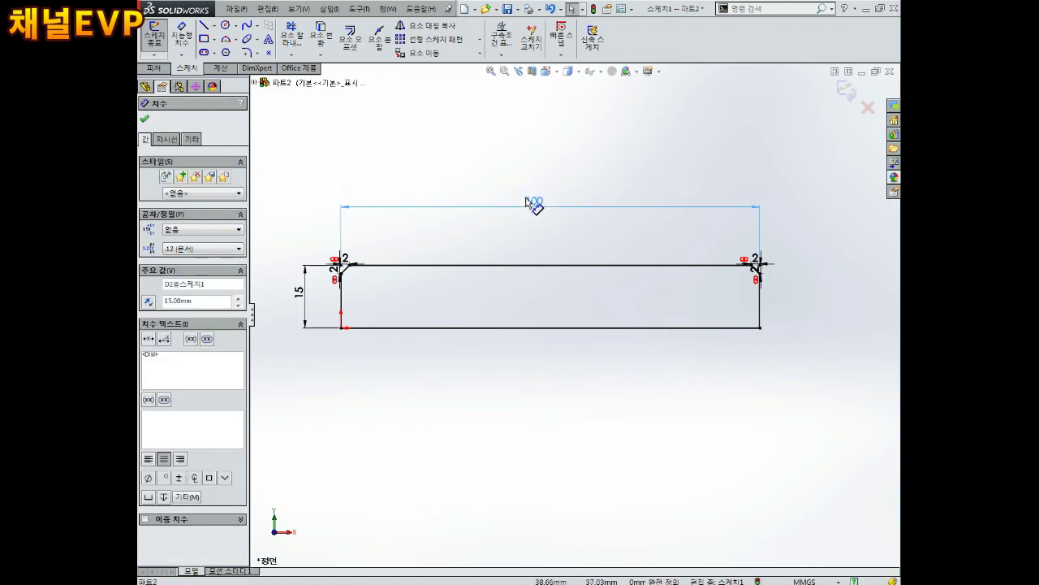
pyautogui.click(536, 237)
pyautogui.click(492, 72)
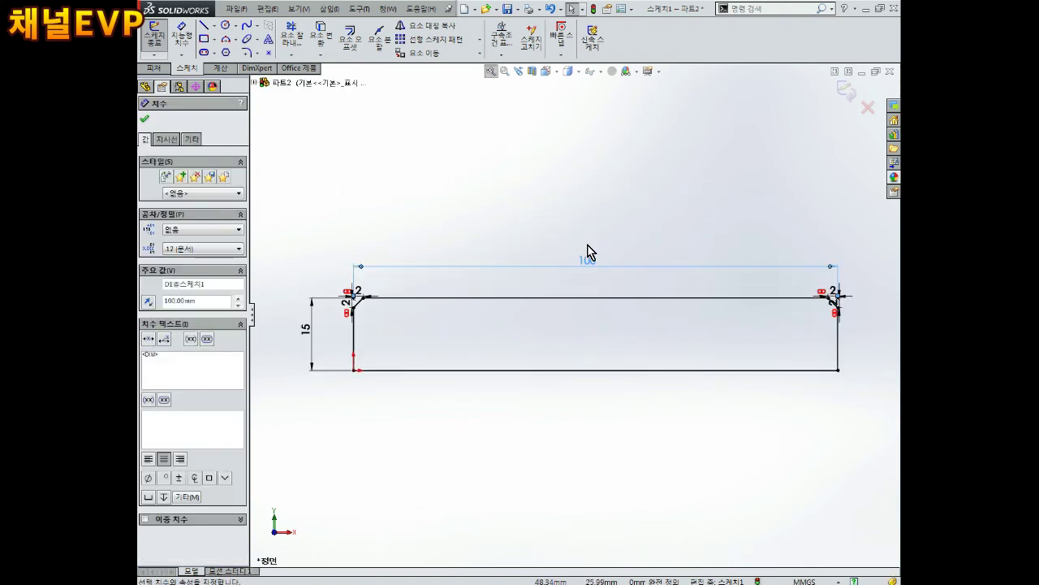
pyautogui.press('Escape')
pyautogui.moveTo(596, 271); pyautogui.dragTo(593, 255)
pyautogui.click(557, 317)
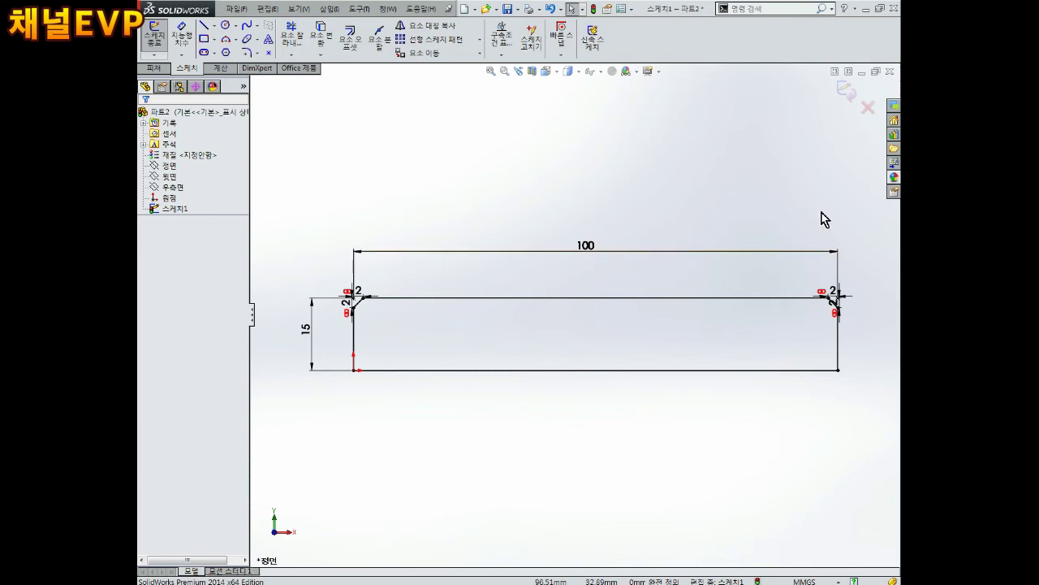
pyautogui.click(846, 88)
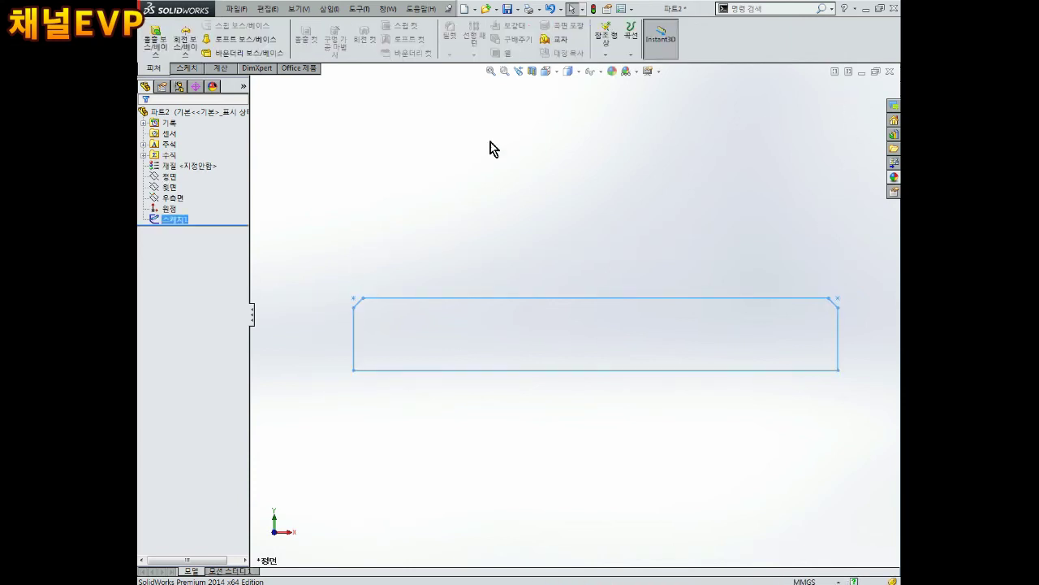
# Revolve 스케치1 a full 360° about its bottom line to create 회전1
pyautogui.click(185, 41)
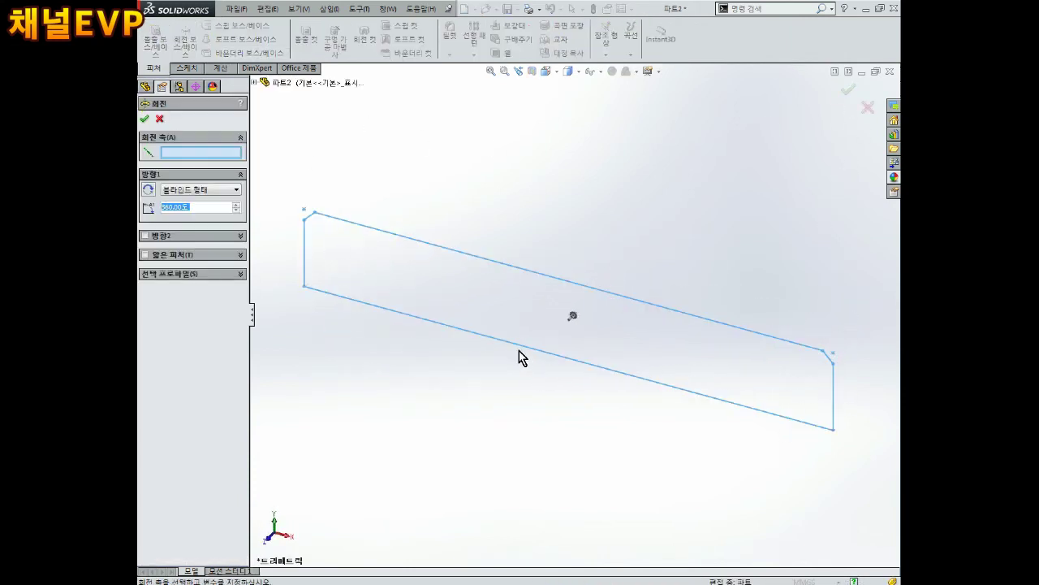
pyautogui.click(517, 349)
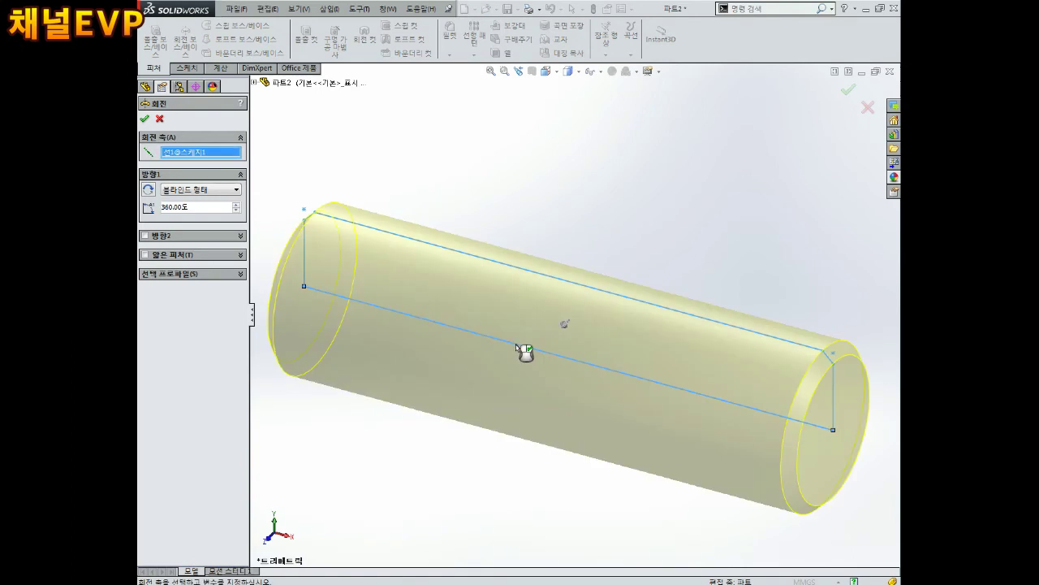
pyautogui.click(143, 119)
pyautogui.scroll(3, 552, 178)
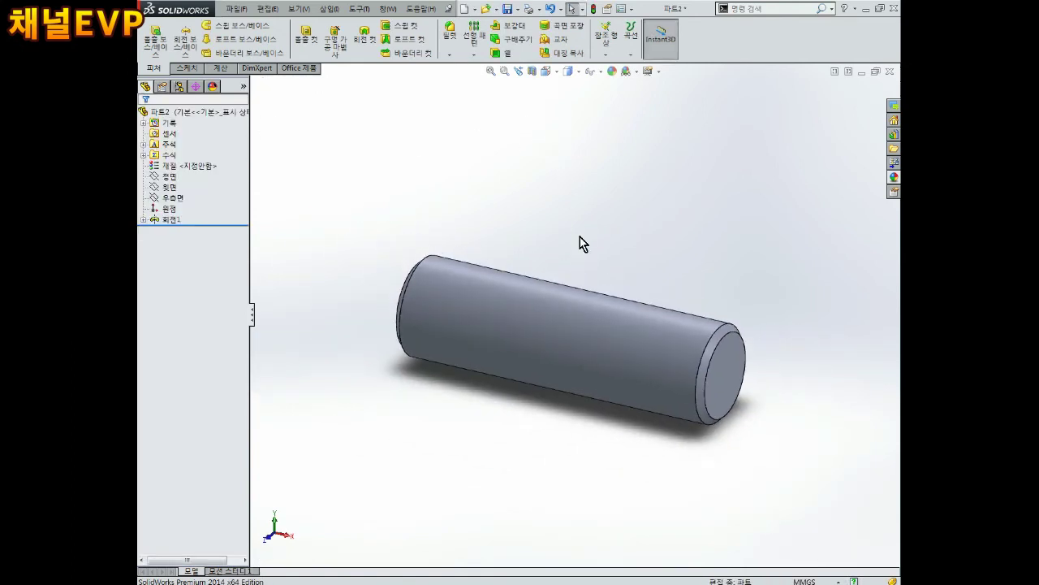
pyautogui.scroll(3, 594, 268)
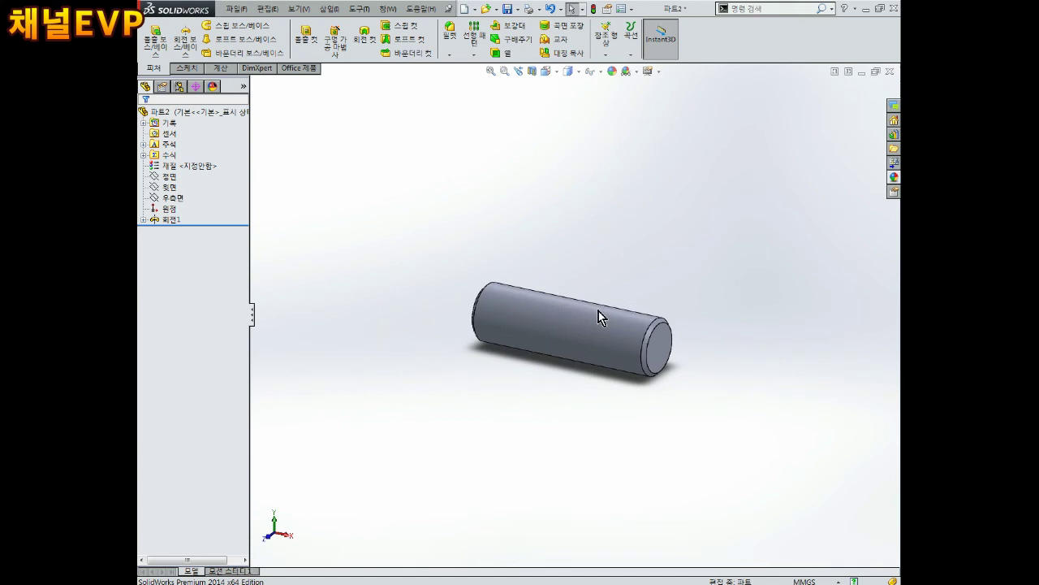
pyautogui.scroll(-2, 601, 318)
pyautogui.scroll(-2, 672, 365)
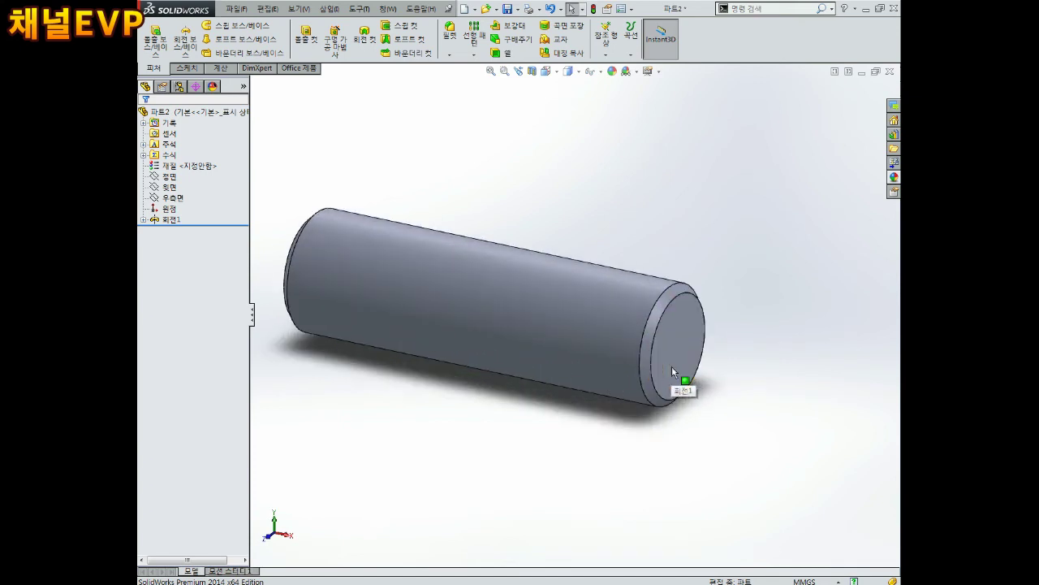
pyautogui.click(683, 320)
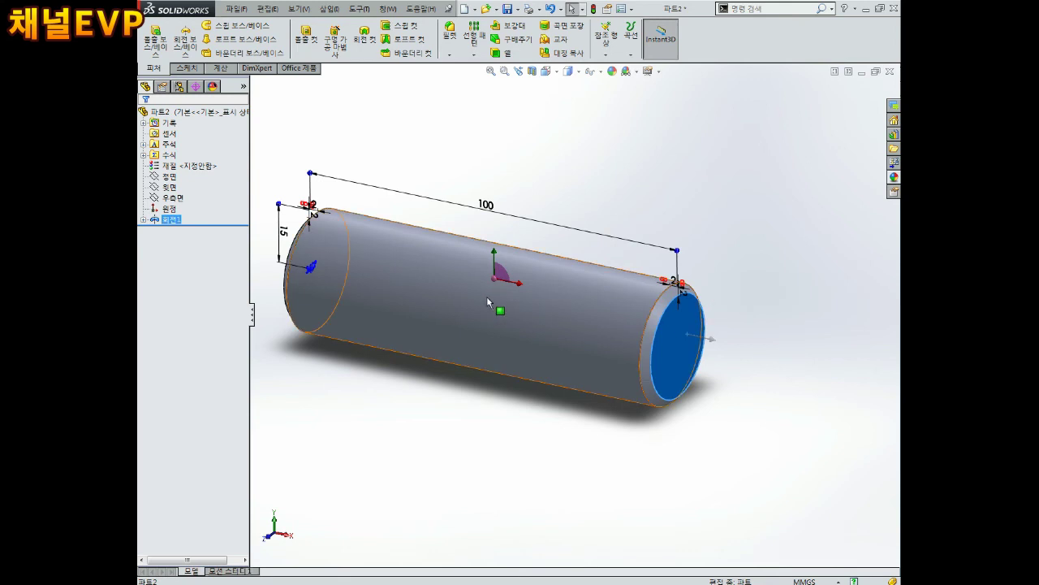
pyautogui.click(602, 156)
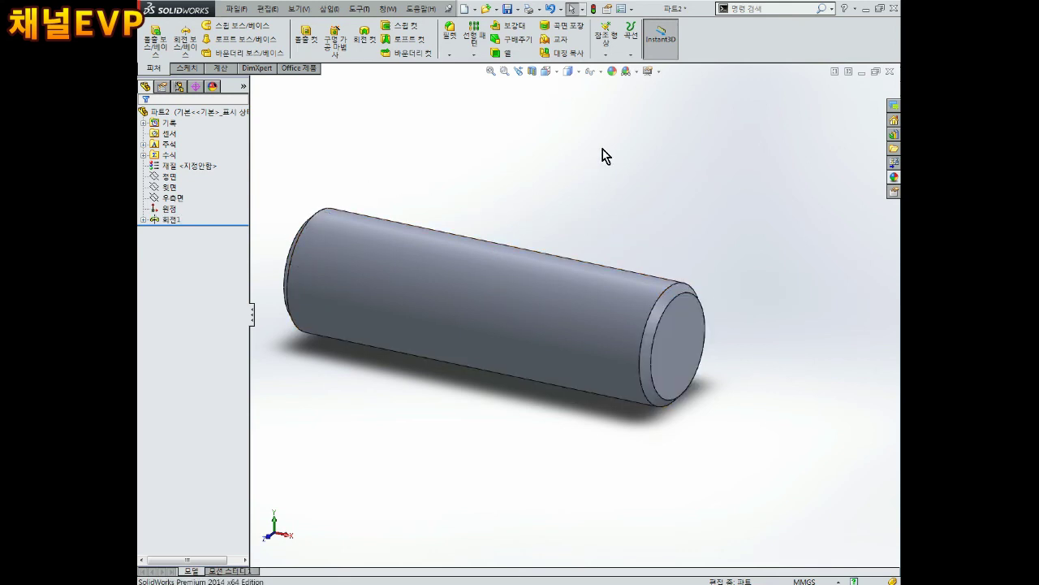
# Add reference plane 평면1 offset 6 mm from the cylinder's end face, flipped inward
pyautogui.click(604, 52)
pyautogui.click(625, 69)
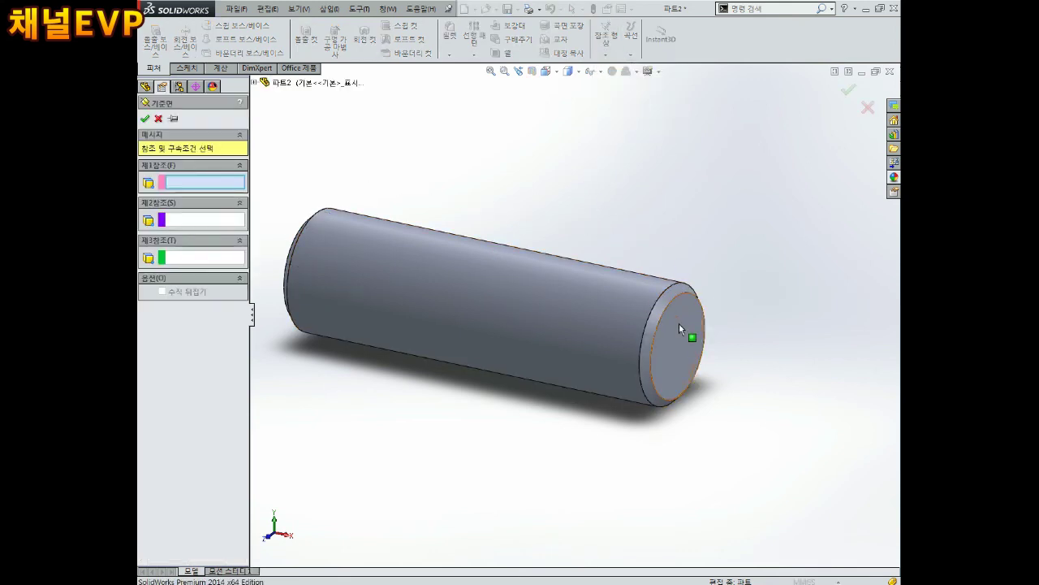
pyautogui.scroll(-2, 679, 323)
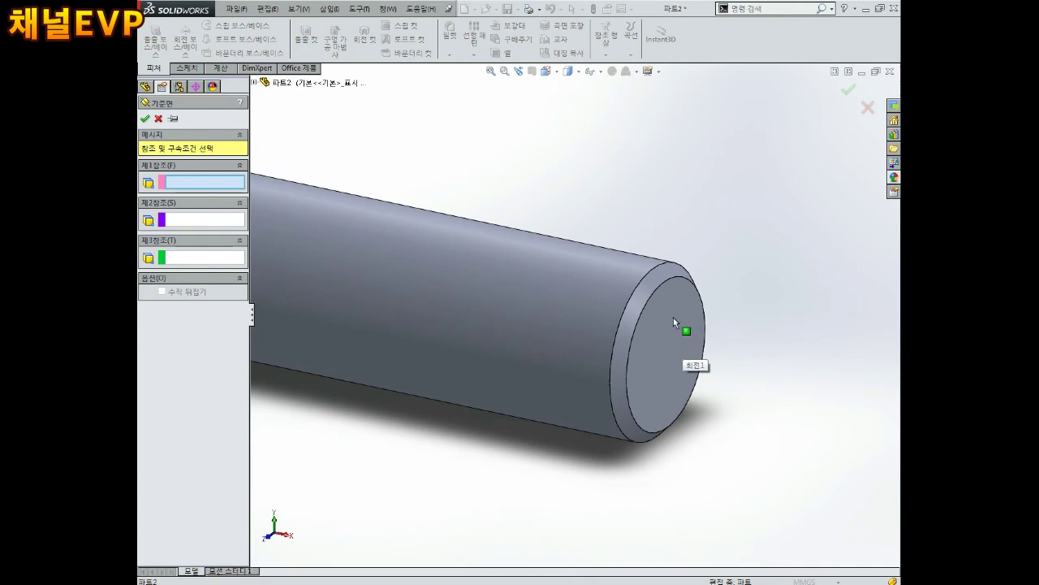
pyautogui.click(674, 320)
pyautogui.scroll(2, 676, 322)
pyautogui.scroll(-1, 487, 337)
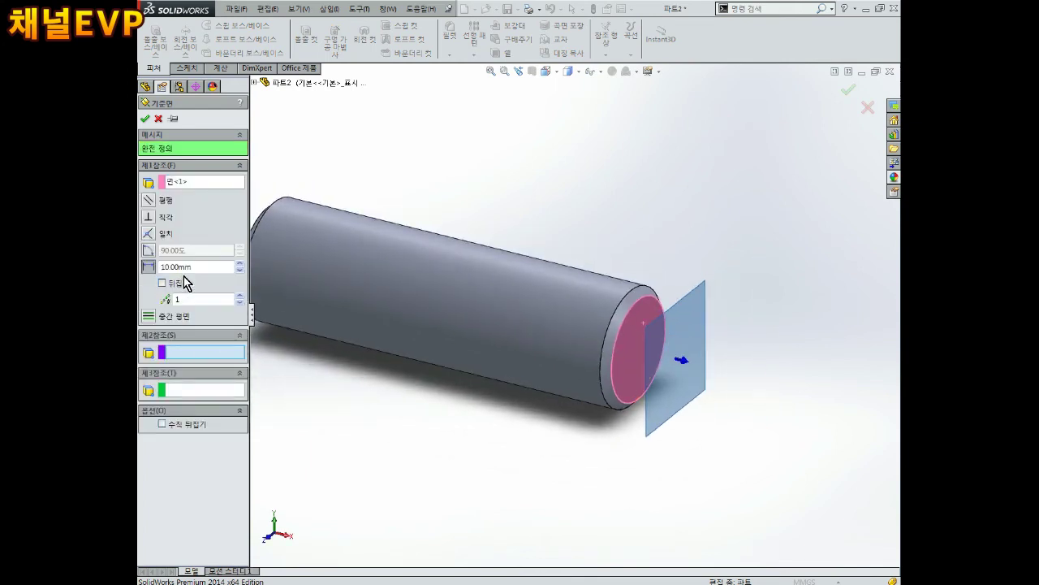
pyautogui.moveTo(197, 268); pyautogui.dragTo(137, 277)
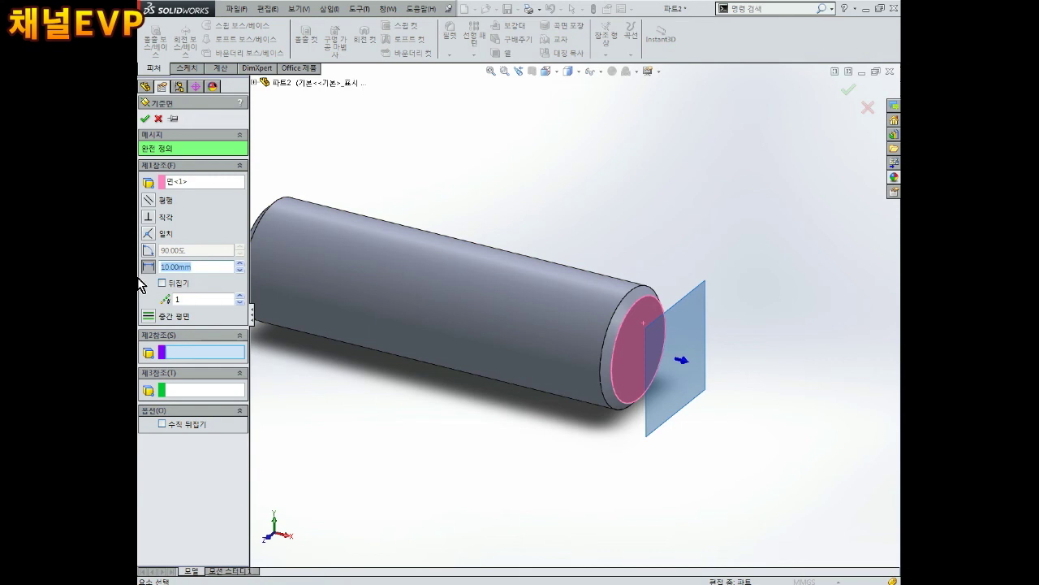
pyautogui.write('6')
pyautogui.press('Return')
pyautogui.click(162, 282)
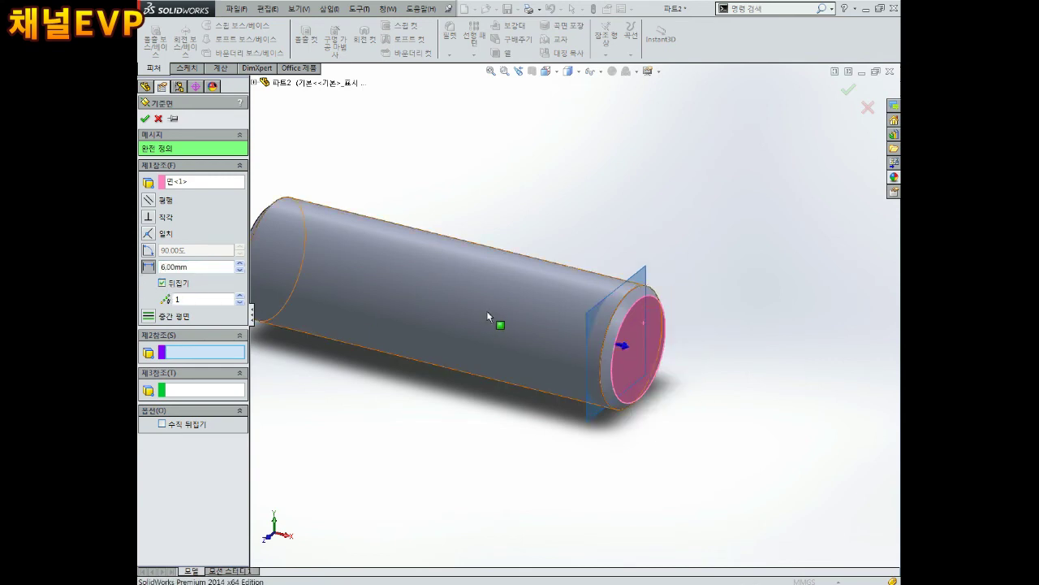
pyautogui.scroll(-2, 587, 340)
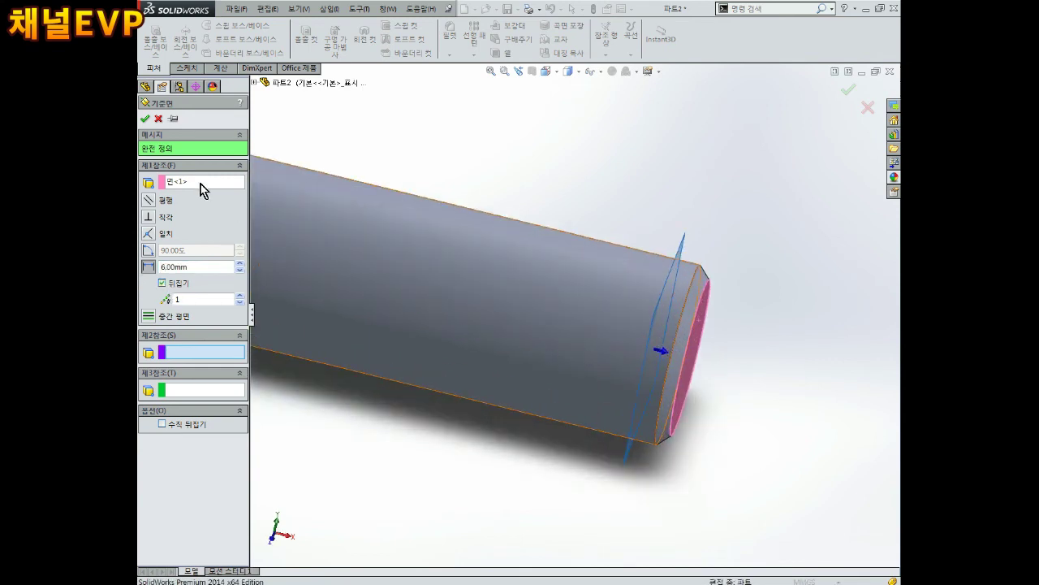
pyautogui.click(144, 120)
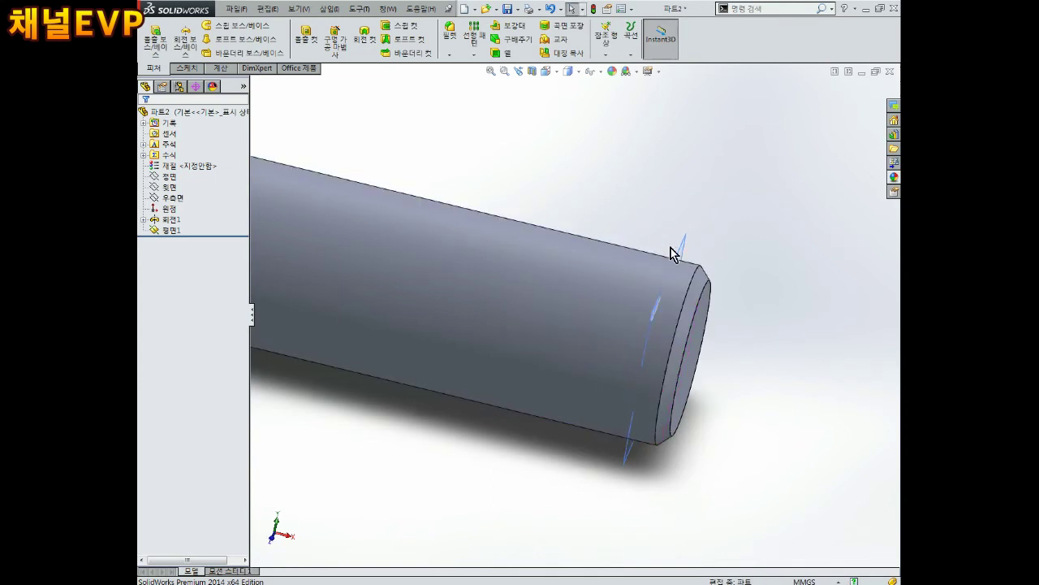
# Start a new sketch on the offset plane 평면1 at the cylinder's end
pyautogui.scroll(-1, 675, 300)
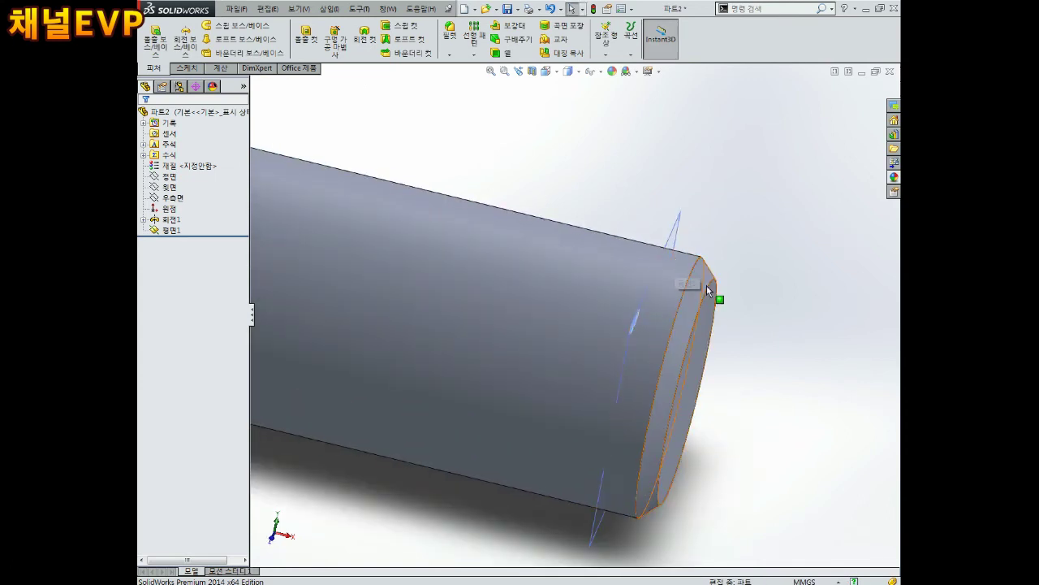
pyautogui.scroll(1, 674, 398)
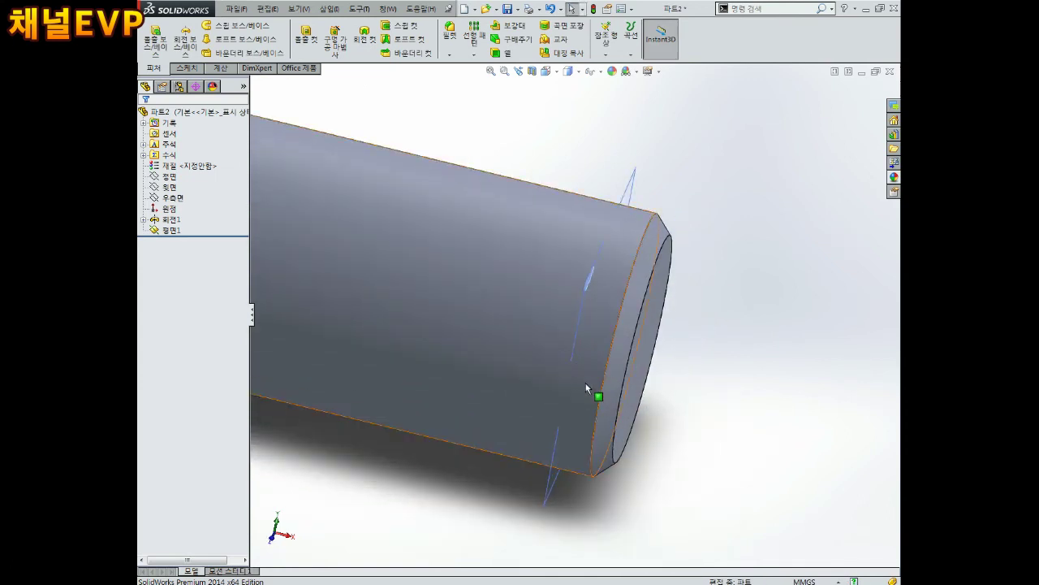
pyautogui.scroll(1, 644, 355)
pyautogui.moveTo(643, 354); pyautogui.dragTo(630, 336, button='middle')
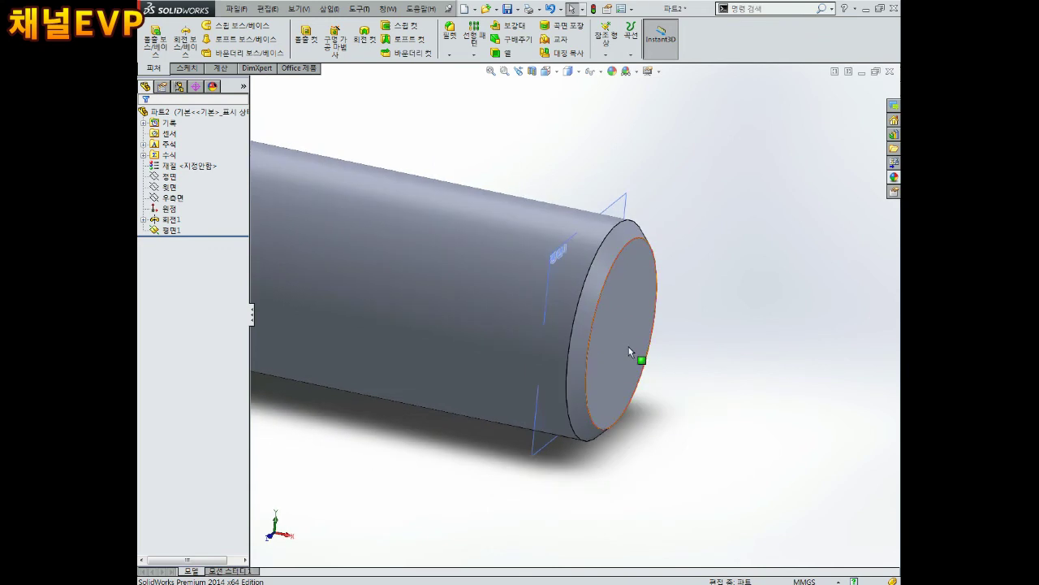
pyautogui.moveTo(628, 350); pyautogui.dragTo(633, 178, button='middle')
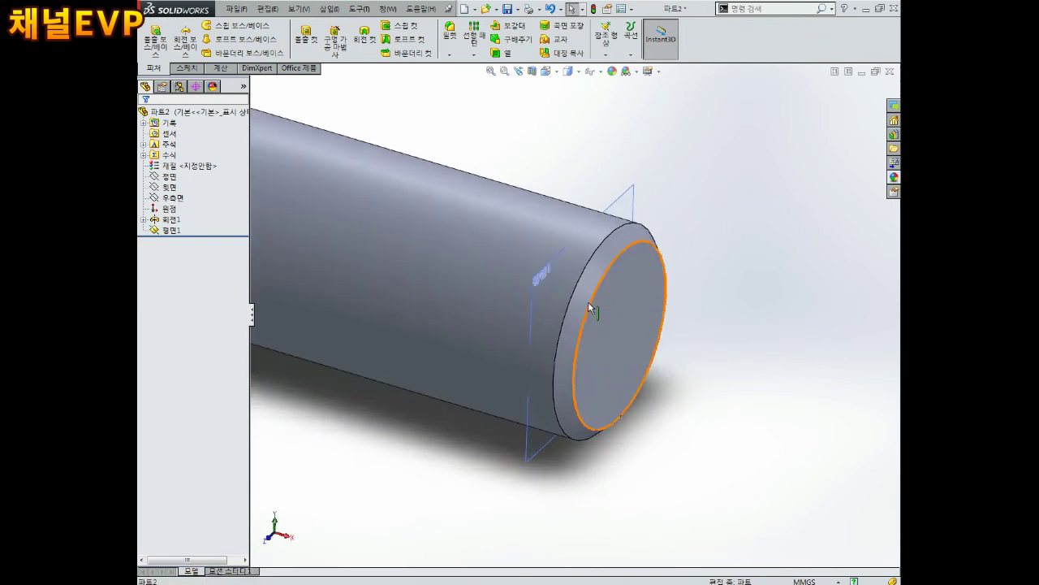
pyautogui.click(636, 184)
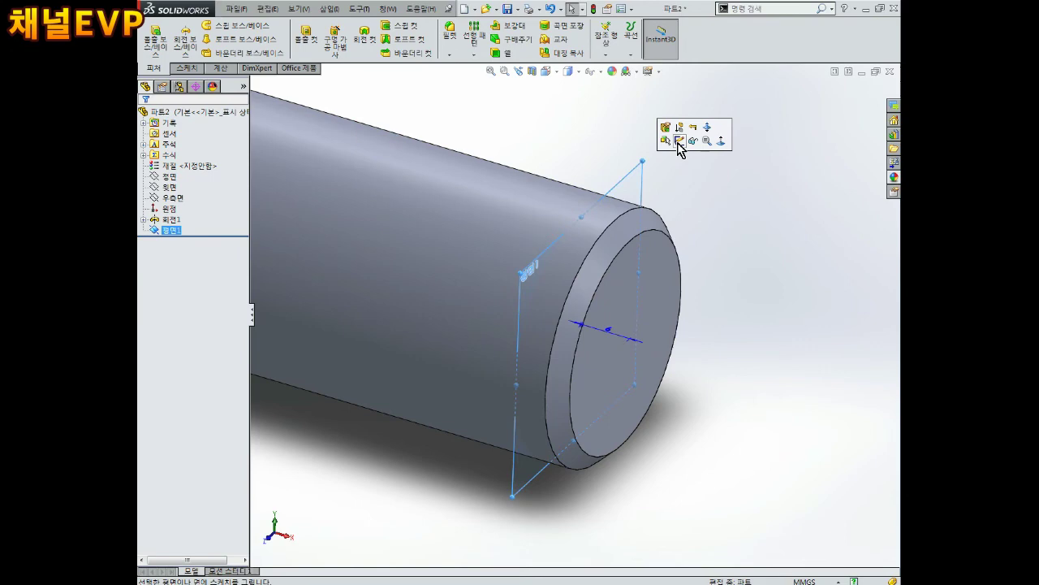
pyautogui.click(677, 142)
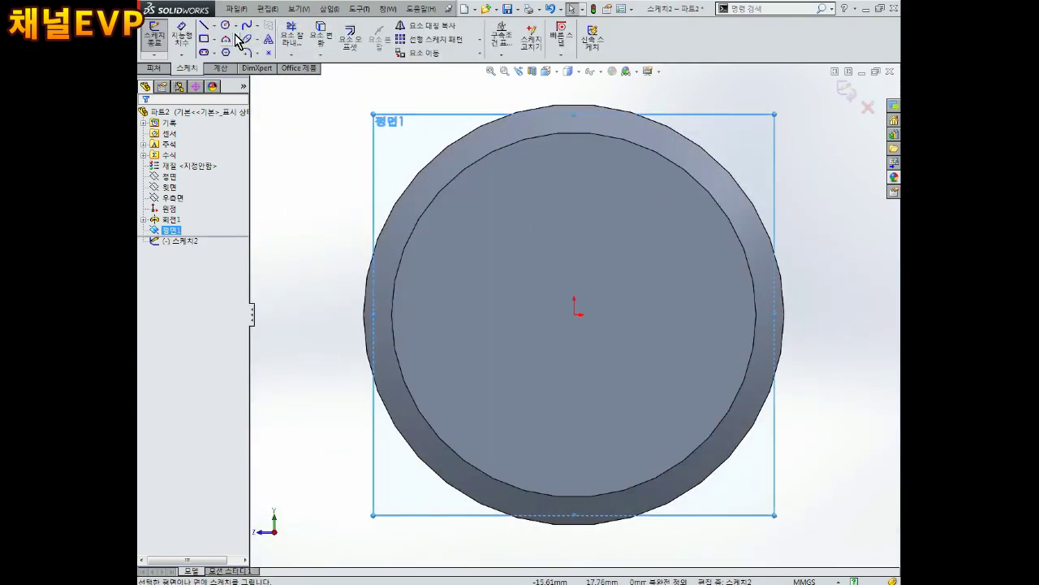
# Draw a circle centred on the origin and dimension its diameter to 30 mm
pyautogui.click(225, 25)
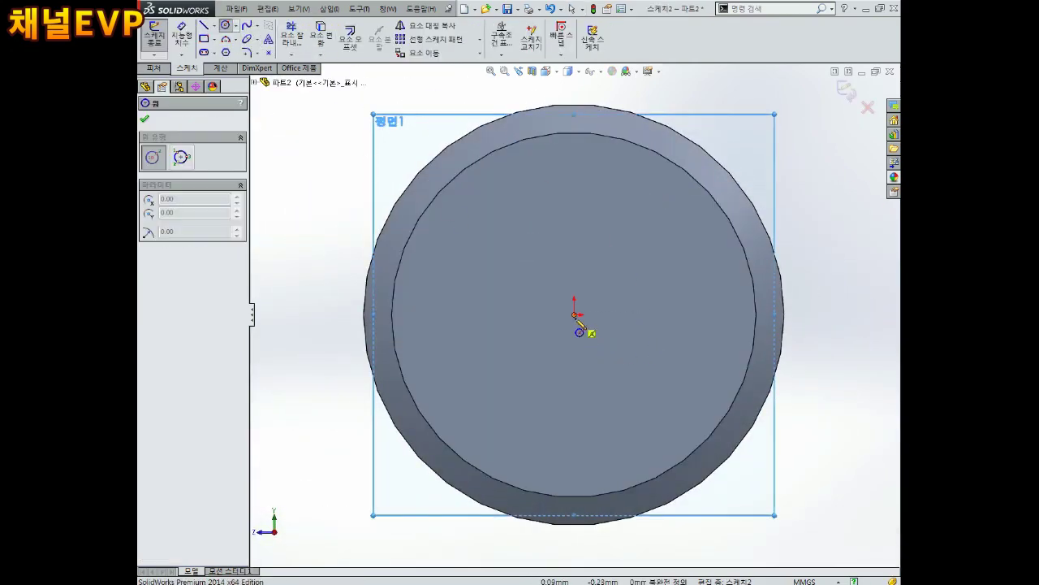
pyautogui.click(575, 311)
pyautogui.click(677, 177)
pyautogui.click(638, 281)
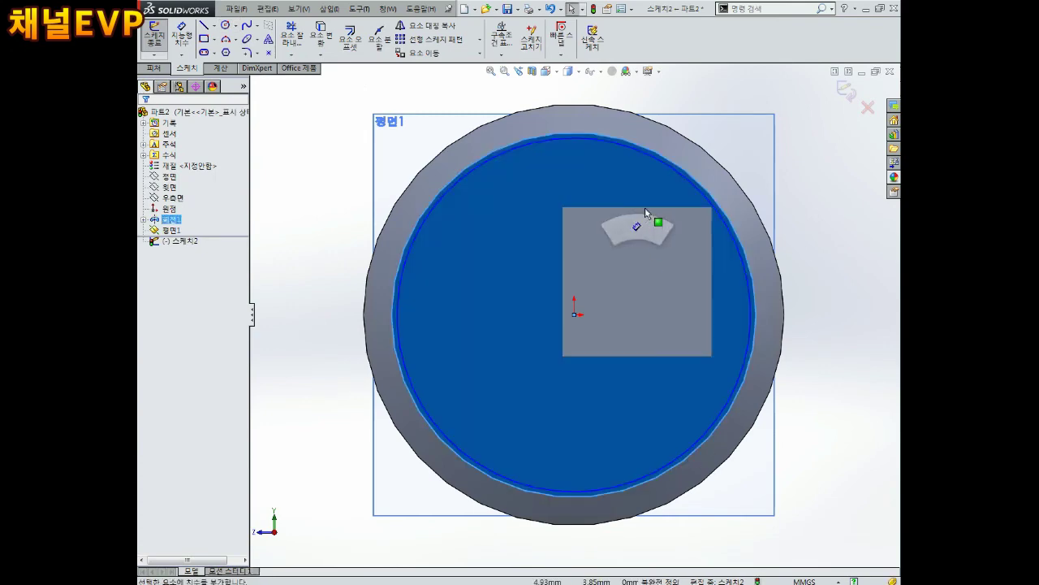
pyautogui.click(644, 220)
pyautogui.click(656, 164)
pyautogui.click(689, 143)
pyautogui.write('30')
pyautogui.press('Return')
pyautogui.press('Escape')
# Orbit back to an oblique 3D view of the cylinder end
pyautogui.moveTo(703, 215); pyautogui.dragTo(696, 236, button='middle')
pyautogui.scroll(-3, 696, 236)
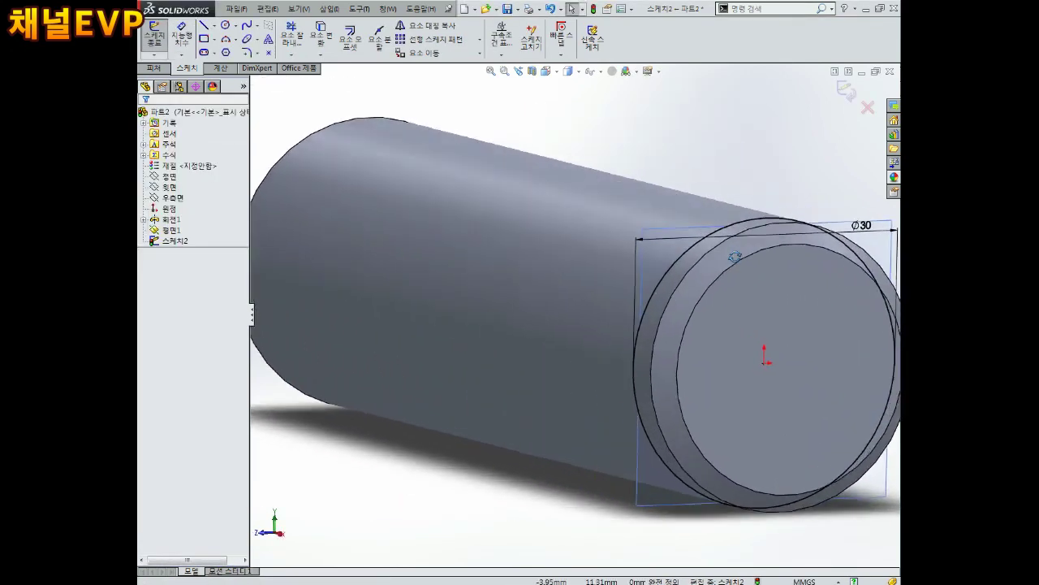
pyautogui.scroll(3, 735, 254)
pyautogui.scroll(-3, 780, 308)
pyautogui.moveTo(780, 338)
pyautogui.mouseDown(button='middle')
pyautogui.moveTo(700, 318)
pyautogui.moveTo(672, 346)
pyautogui.mouseUp(button='middle')
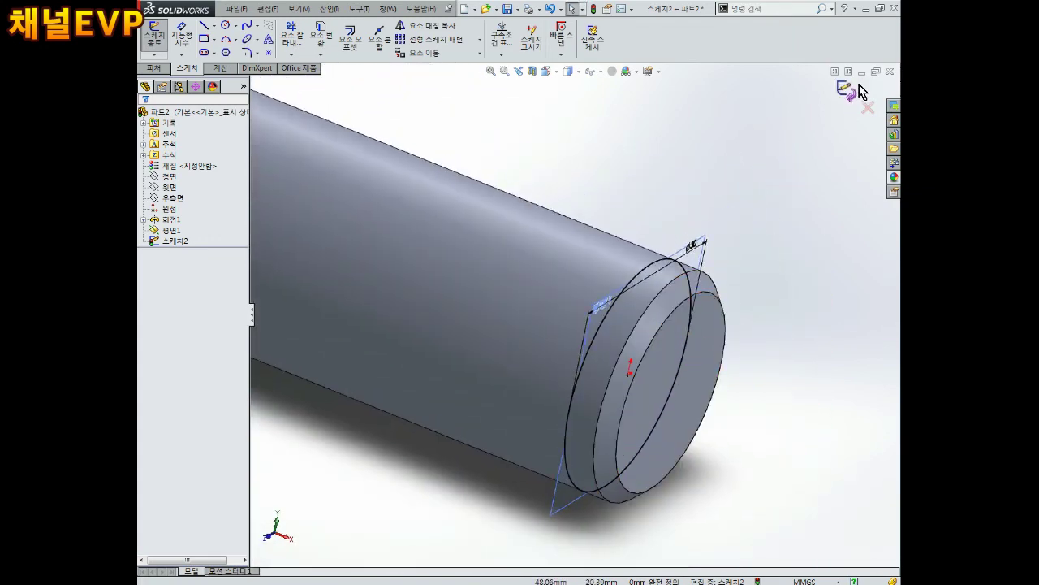
pyautogui.moveTo(673, 347)
pyautogui.mouseDown(button='middle')
pyautogui.moveTo(582, 376)
pyautogui.moveTo(576, 331)
pyautogui.mouseUp(button='middle')
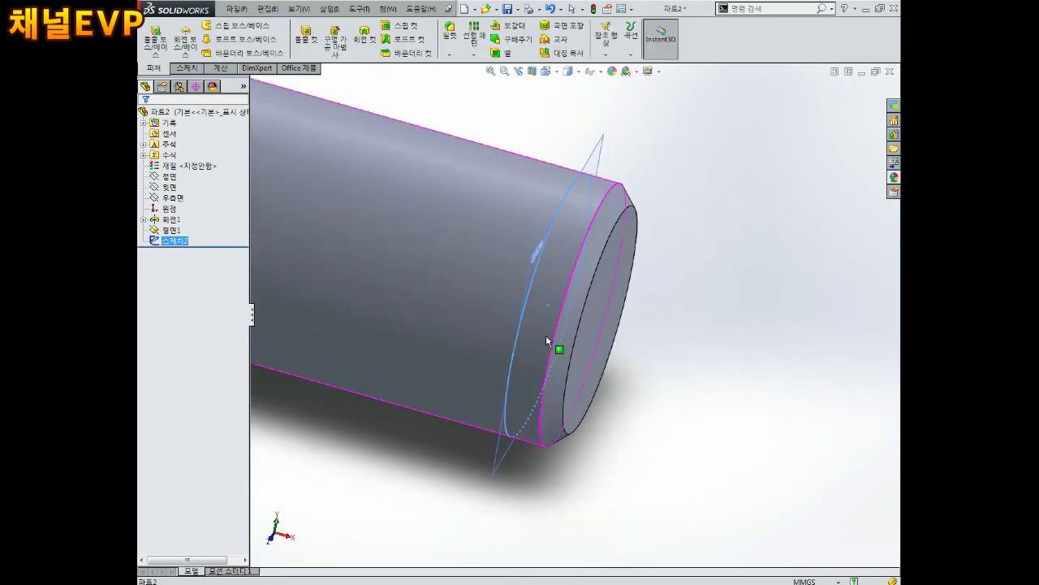
# Hide the revolved cylinder body so the plane and Ø30 circle are visible
pyautogui.click(379, 201)
pyautogui.click(431, 156)
pyautogui.moveTo(482, 239)
pyautogui.mouseDown(button='middle')
pyautogui.moveTo(471, 229)
pyautogui.moveTo(466, 285)
pyautogui.moveTo(397, 209)
pyautogui.moveTo(487, 238)
pyautogui.moveTo(307, 263)
pyautogui.moveTo(489, 295)
pyautogui.moveTo(536, 317)
pyautogui.moveTo(459, 307)
pyautogui.moveTo(557, 332)
pyautogui.moveTo(654, 409)
pyautogui.mouseUp(button='middle')
pyautogui.scroll(2, 678, 373)
pyautogui.moveTo(679, 376)
pyautogui.mouseDown(button='middle')
pyautogui.moveTo(616, 329)
pyautogui.moveTo(654, 208)
pyautogui.mouseUp(button='middle')
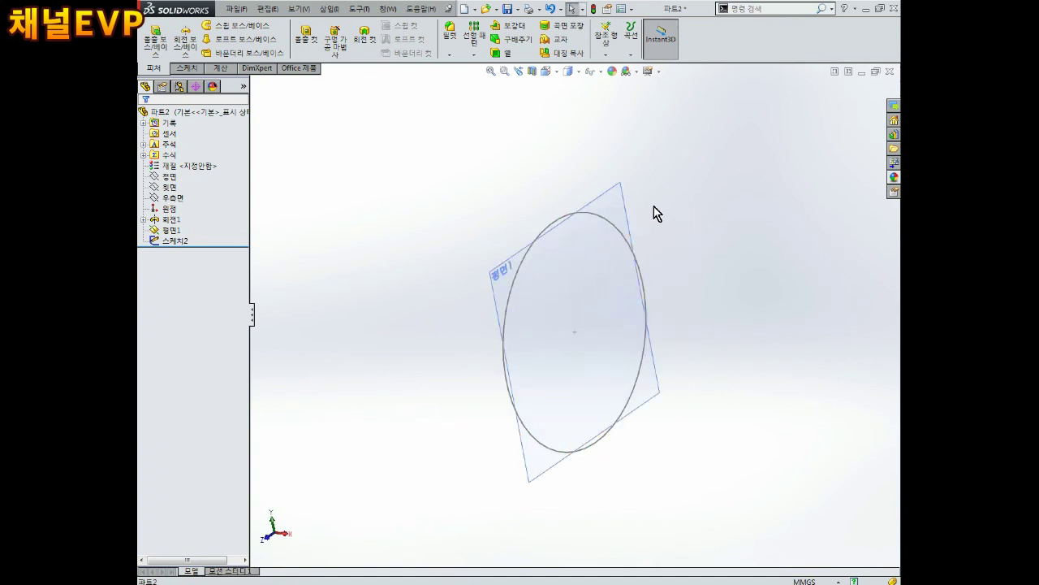
# Set up a helix on the Ø30 circle: 80 mm height, 6 revolutions, reversed direction
pyautogui.click(631, 55)
pyautogui.click(668, 130)
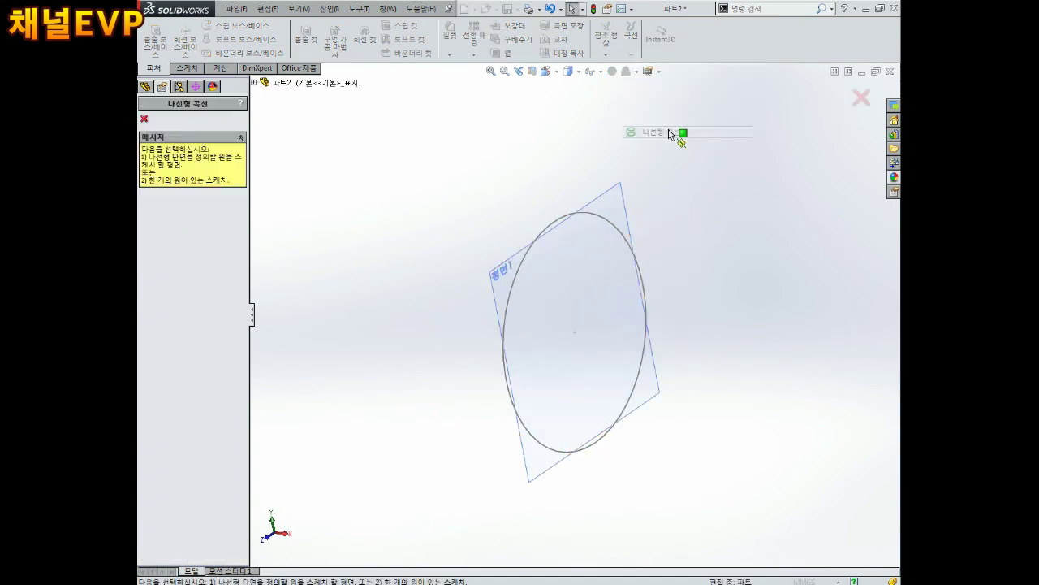
pyautogui.click(609, 225)
pyautogui.moveTo(604, 226)
pyautogui.mouseDown(button='middle')
pyautogui.moveTo(626, 251)
pyautogui.moveTo(656, 359)
pyautogui.moveTo(642, 369)
pyautogui.moveTo(634, 361)
pyautogui.mouseUp(button='middle')
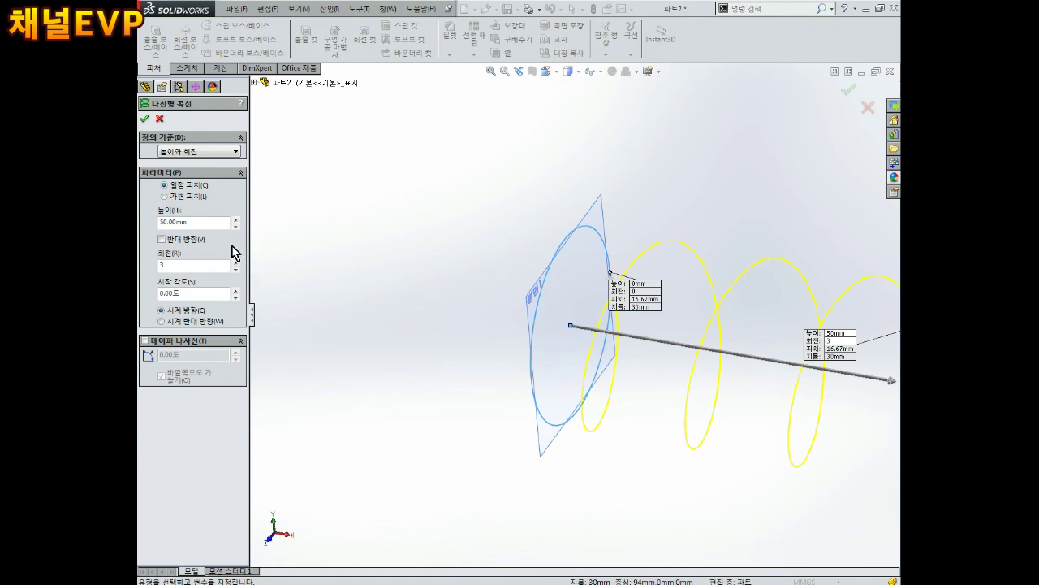
pyautogui.write('0')
pyautogui.press('Return')
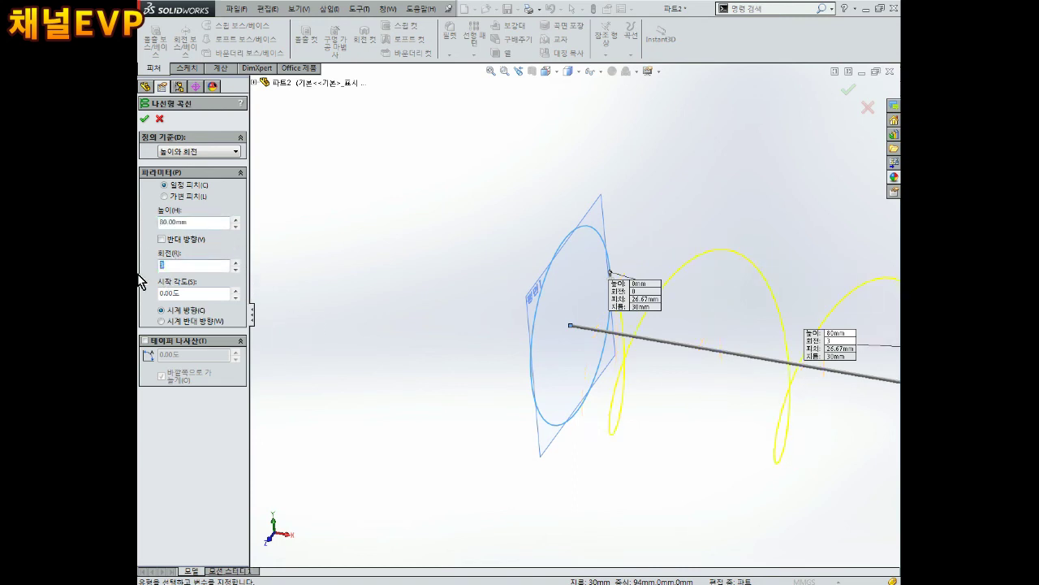
pyautogui.write('6')
pyautogui.press('Return')
pyautogui.scroll(2, 445, 337)
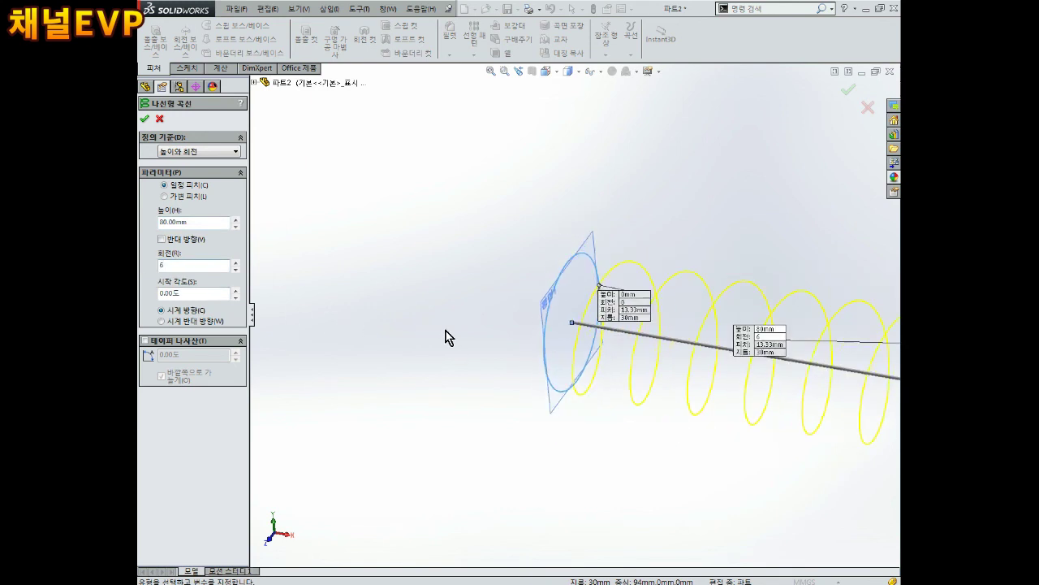
pyautogui.click(161, 239)
# Check the helix preview from several angles and create 나선형 곡선1
pyautogui.moveTo(412, 312)
pyautogui.mouseDown(button='middle')
pyautogui.moveTo(430, 308)
pyautogui.moveTo(439, 387)
pyautogui.moveTo(392, 429)
pyautogui.moveTo(370, 403)
pyautogui.moveTo(377, 406)
pyautogui.mouseUp(button='middle')
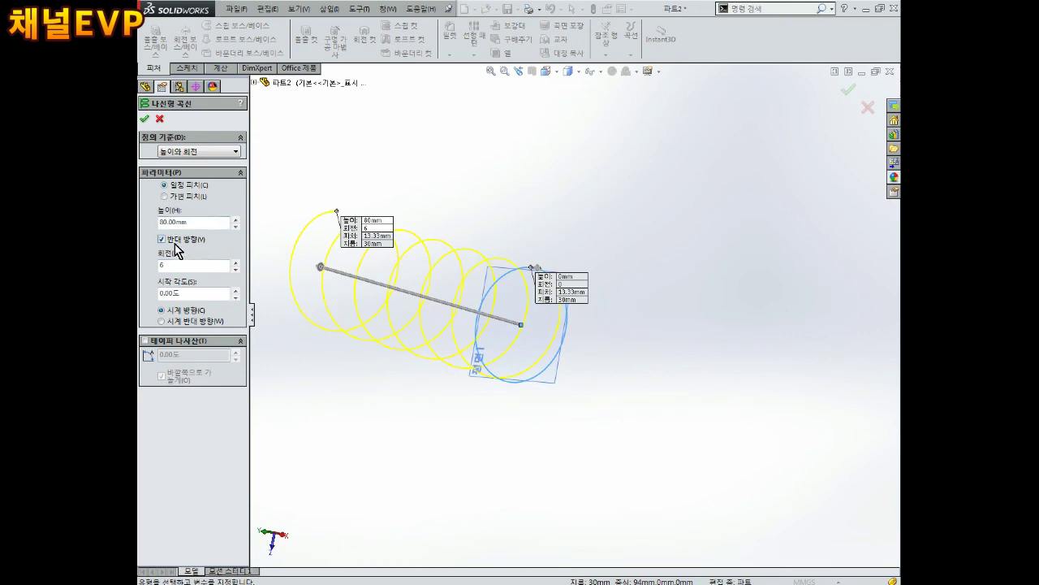
pyautogui.moveTo(313, 278)
pyautogui.mouseDown(button='middle')
pyautogui.moveTo(441, 320)
pyautogui.moveTo(403, 330)
pyautogui.moveTo(459, 336)
pyautogui.moveTo(431, 287)
pyautogui.moveTo(445, 291)
pyautogui.mouseUp(button='middle')
pyautogui.moveTo(590, 230)
pyautogui.mouseDown(button='middle')
pyautogui.moveTo(554, 283)
pyautogui.moveTo(592, 365)
pyautogui.moveTo(601, 353)
pyautogui.moveTo(613, 361)
pyautogui.moveTo(592, 359)
pyautogui.moveTo(577, 341)
pyautogui.mouseUp(button='middle')
pyautogui.scroll(3, 578, 341)
pyautogui.scroll(-2, 490, 293)
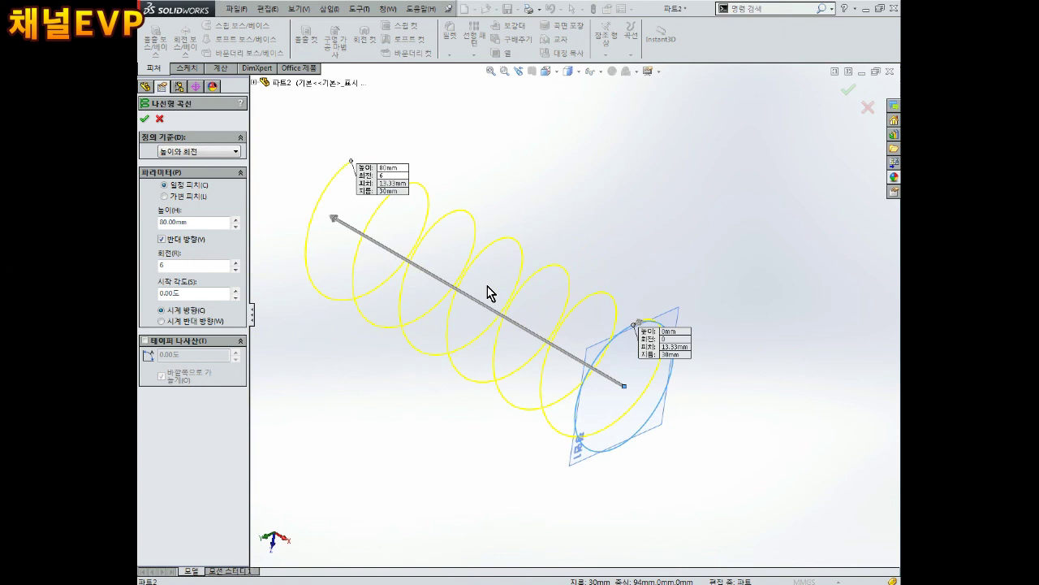
pyautogui.moveTo(487, 292)
pyautogui.mouseDown(button='middle')
pyautogui.moveTo(487, 301)
pyautogui.moveTo(591, 282)
pyautogui.mouseUp(button='middle')
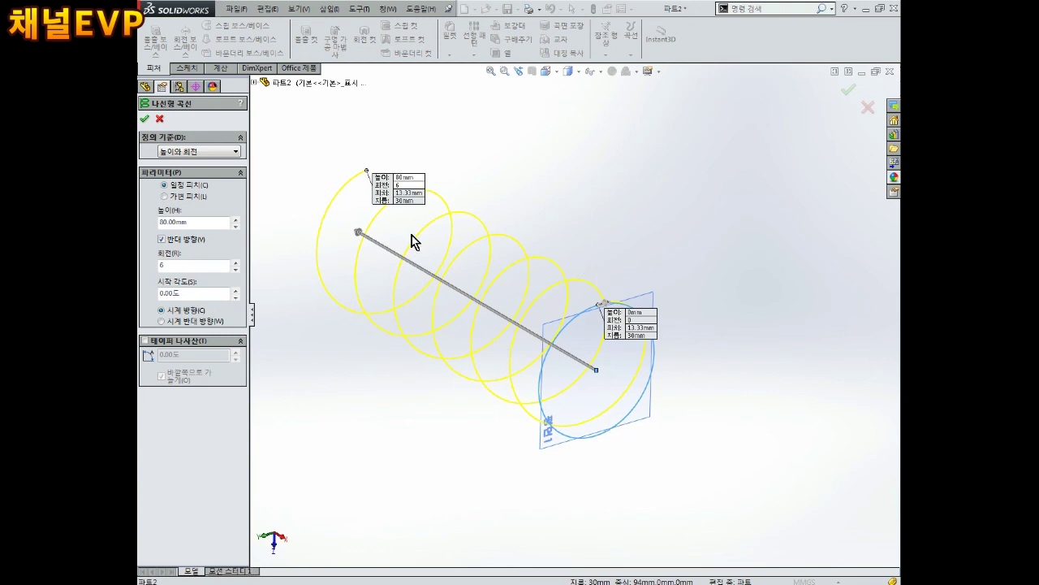
pyautogui.moveTo(267, 277)
pyautogui.mouseDown(button='middle')
pyautogui.moveTo(365, 209)
pyautogui.moveTo(387, 225)
pyautogui.moveTo(279, 261)
pyautogui.mouseUp(button='middle')
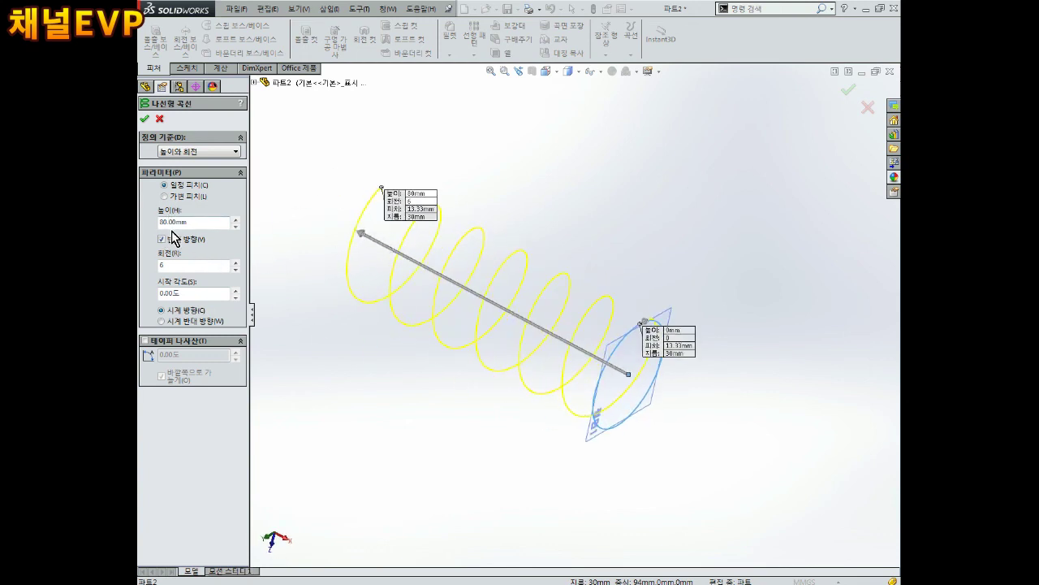
pyautogui.scroll(-1, 393, 267)
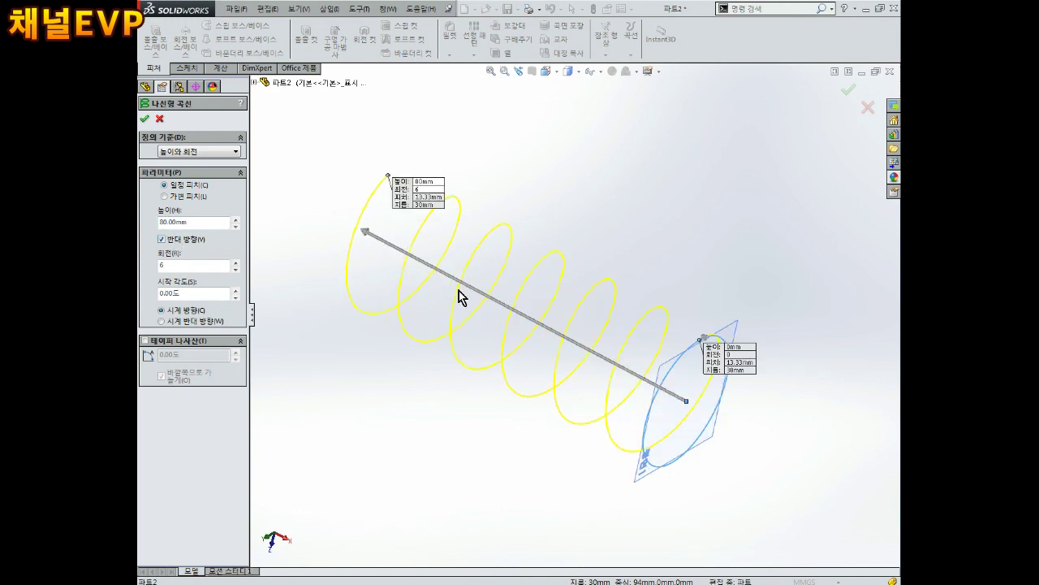
pyautogui.click(144, 119)
# Reopen the revolve feature 회전1 with Edit Feature
pyautogui.keyDown('ctrl'); pyautogui.click(169, 220); pyautogui.keyUp('ctrl')
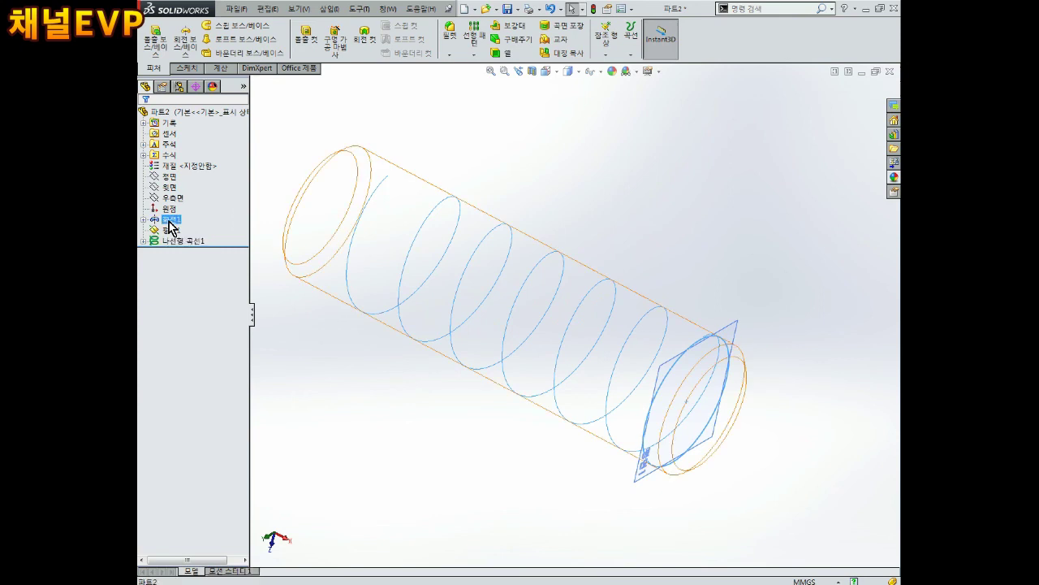
pyautogui.rightClick(170, 228)
pyautogui.click(216, 192)
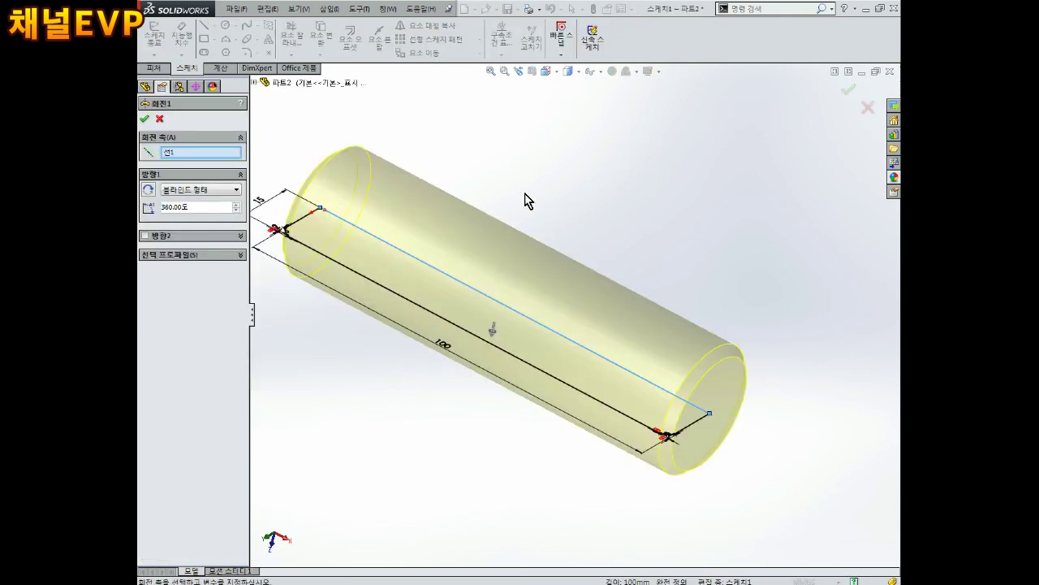
pyautogui.scroll(2, 525, 200)
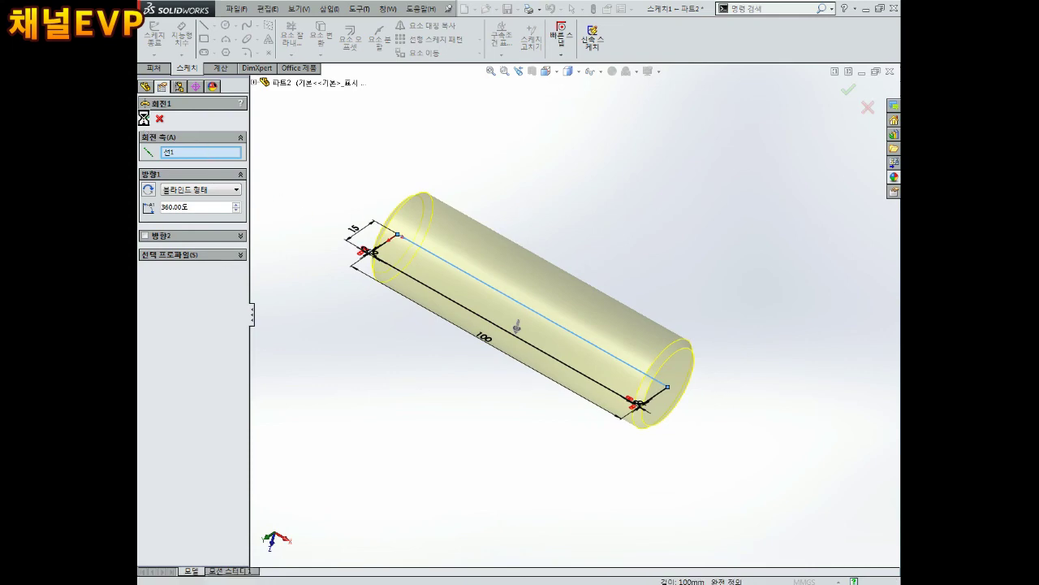